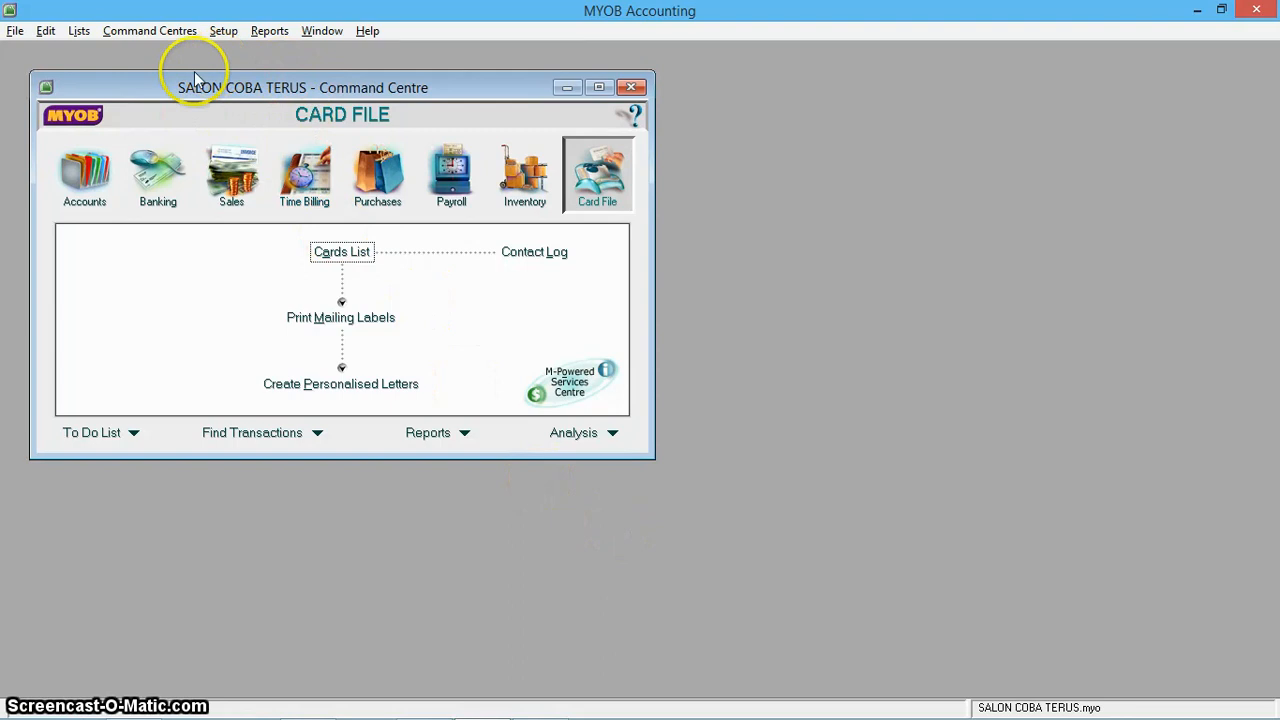
Open the Cards List and review the customer and supplier cards with their current balances
left_click(362, 255)
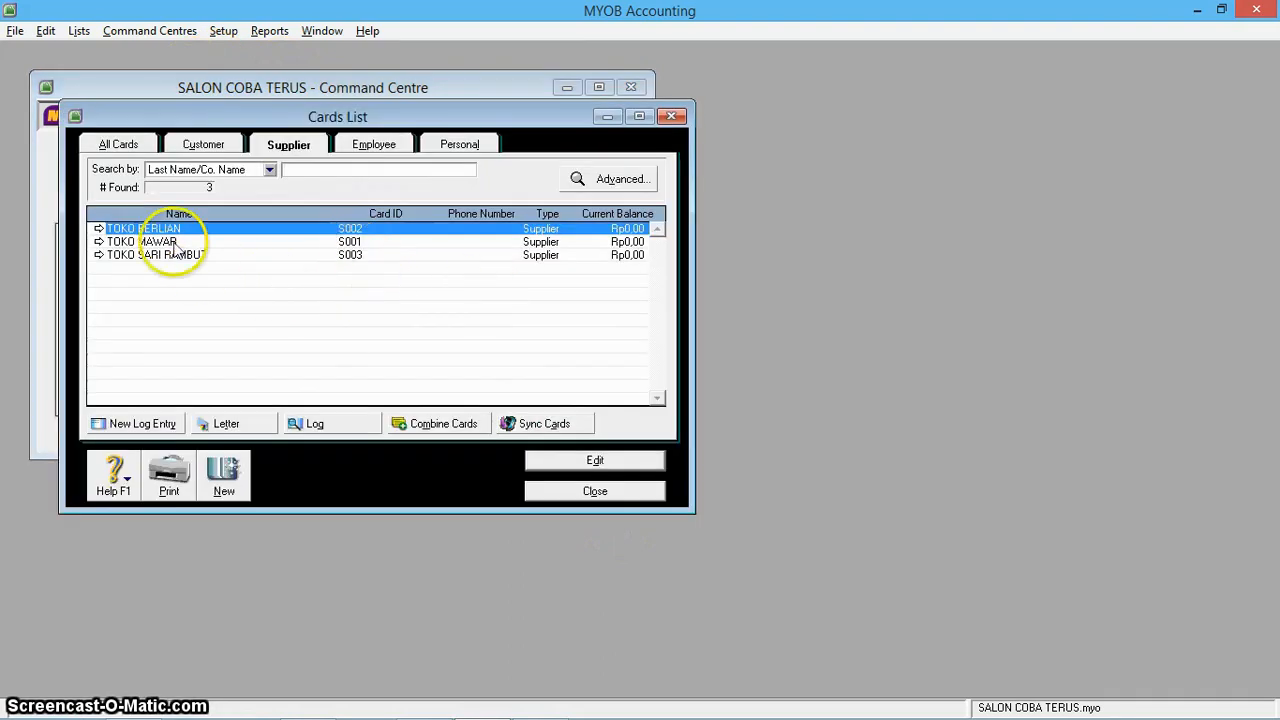
left_click(203, 144)
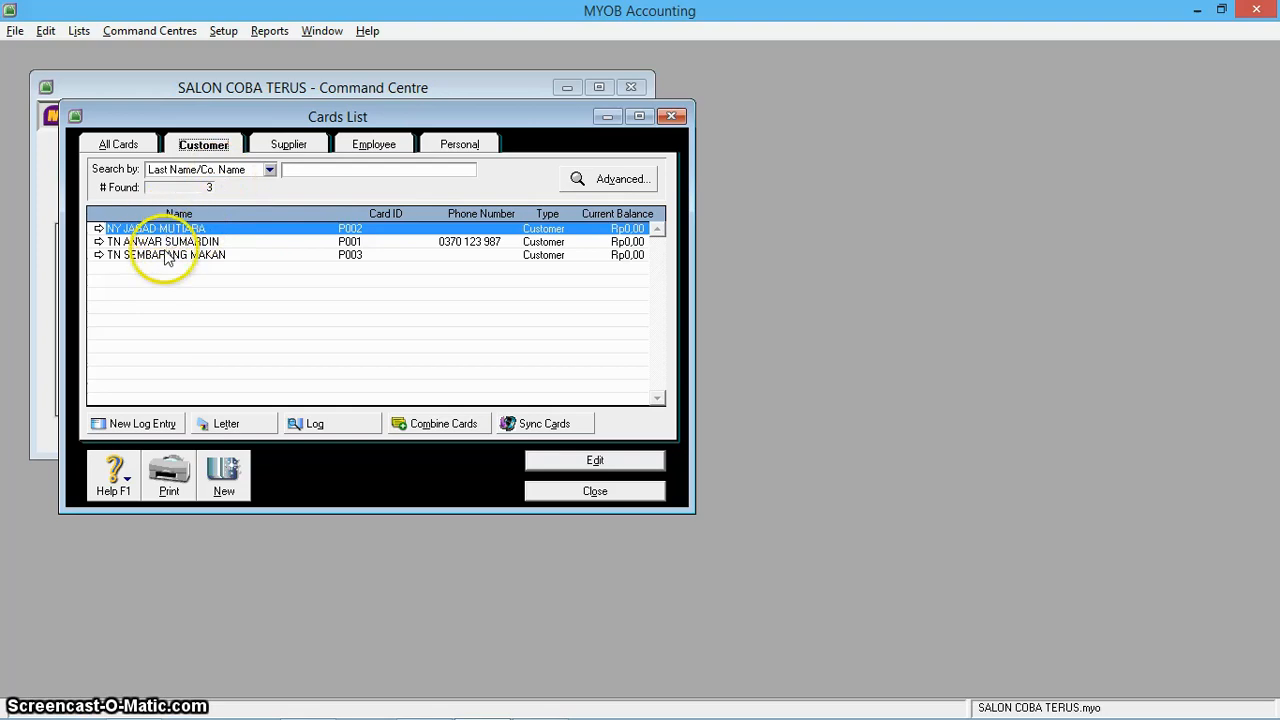
left_click(292, 142)
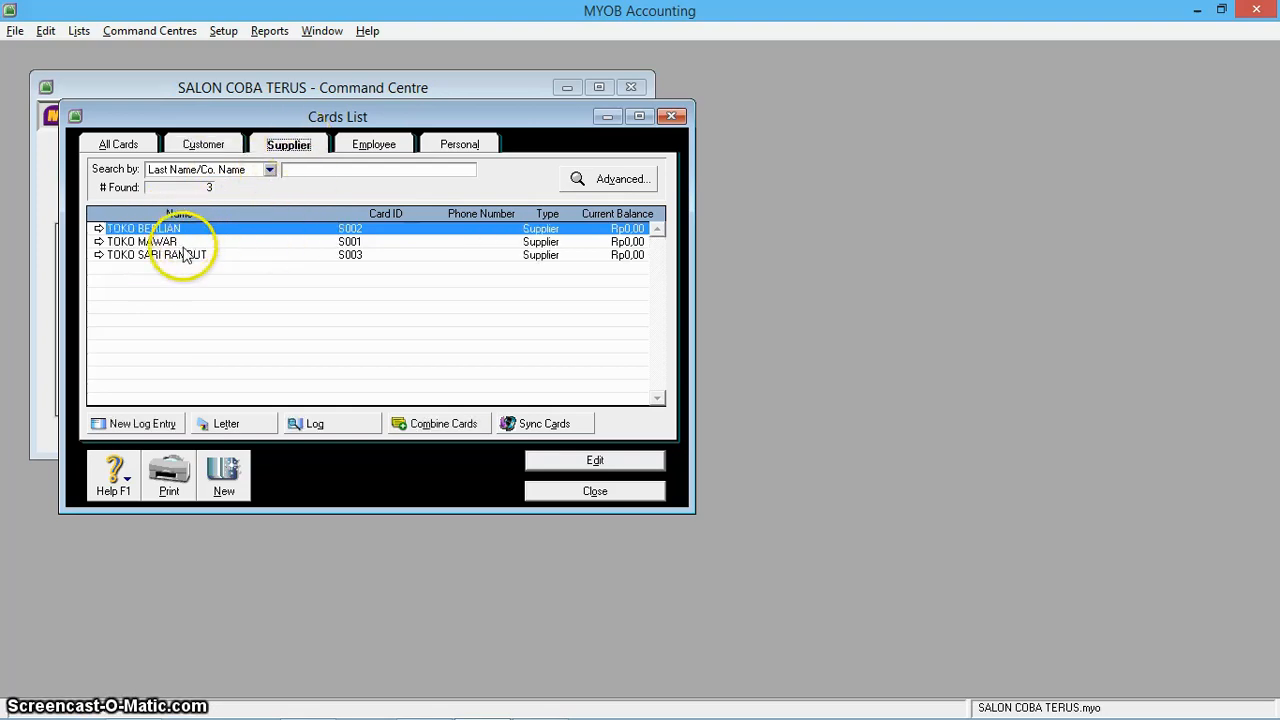
left_click(205, 145)
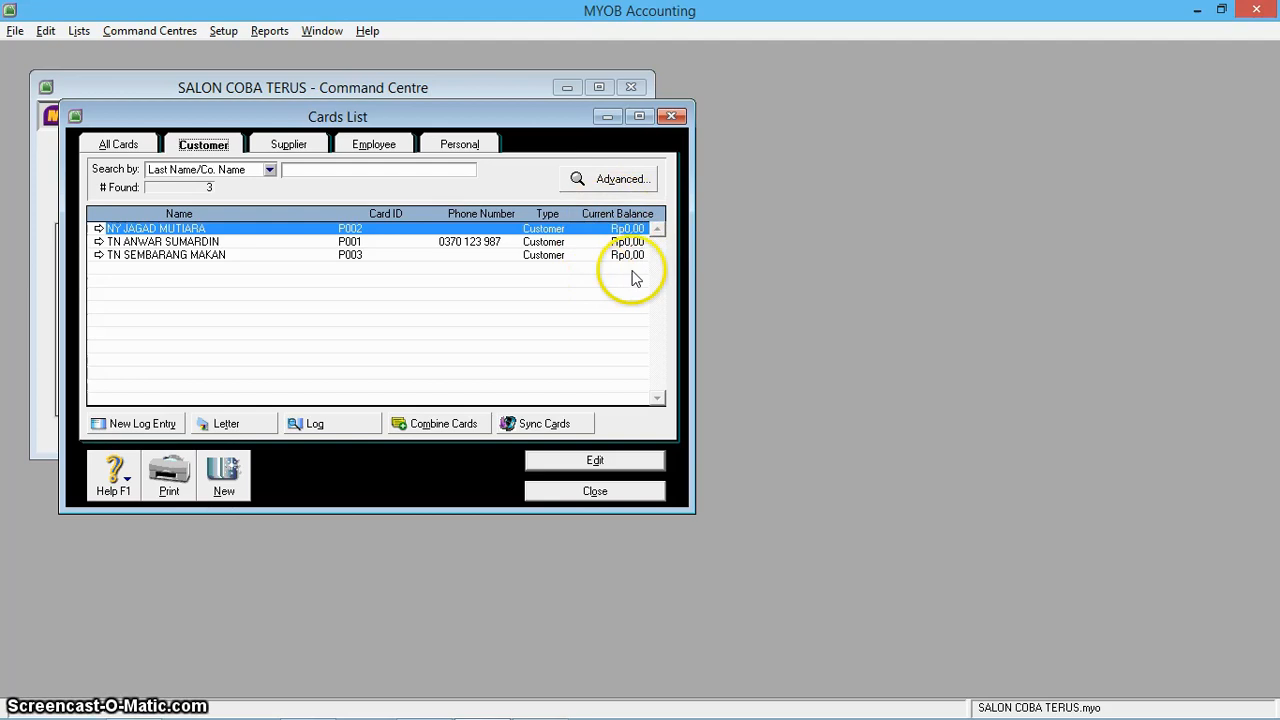
left_click(288, 143)
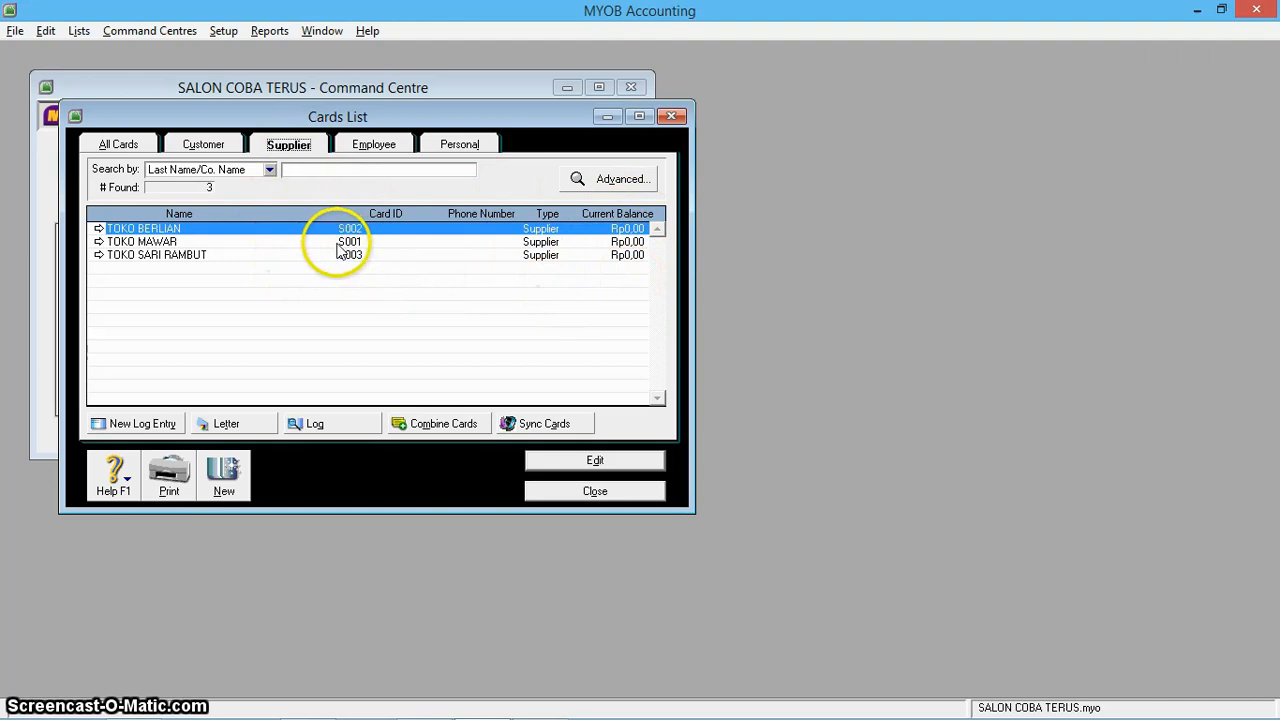
Compare the cards with the receivables and payables lists in the Excel workbook, and close the Cards List
key("alt+Tab")
key("alt+Tab")
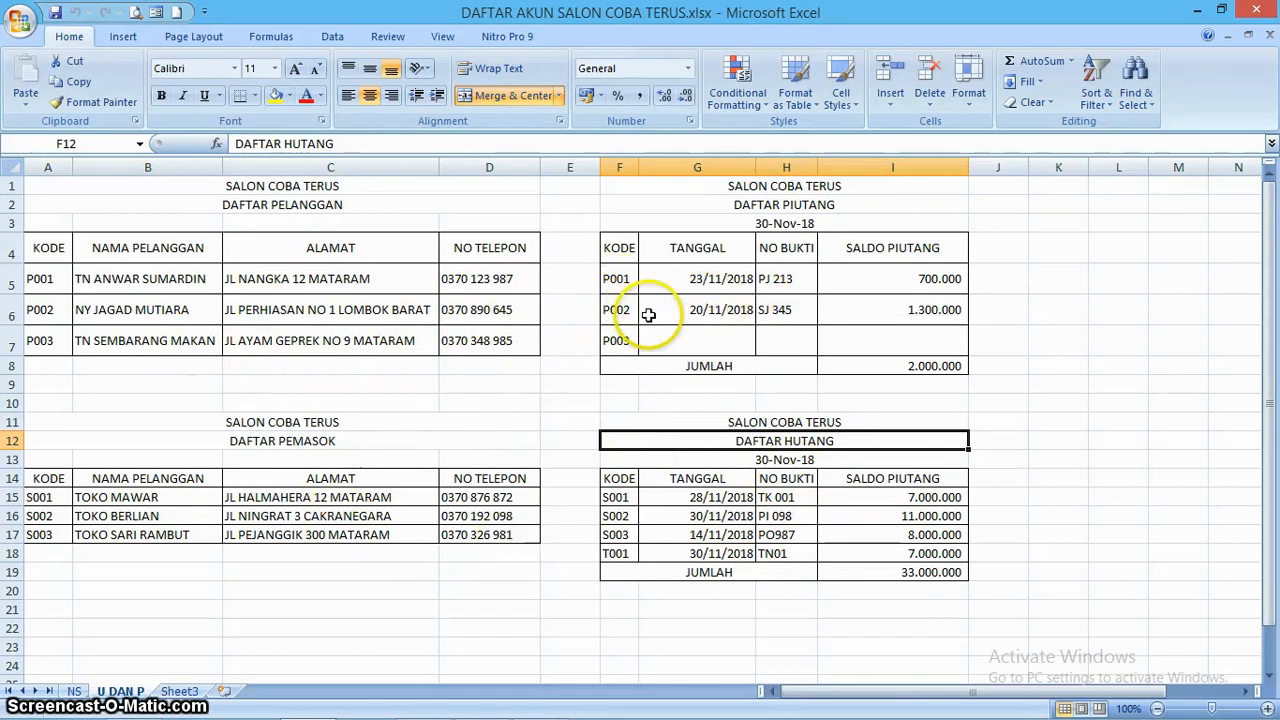
key("alt+Tab")
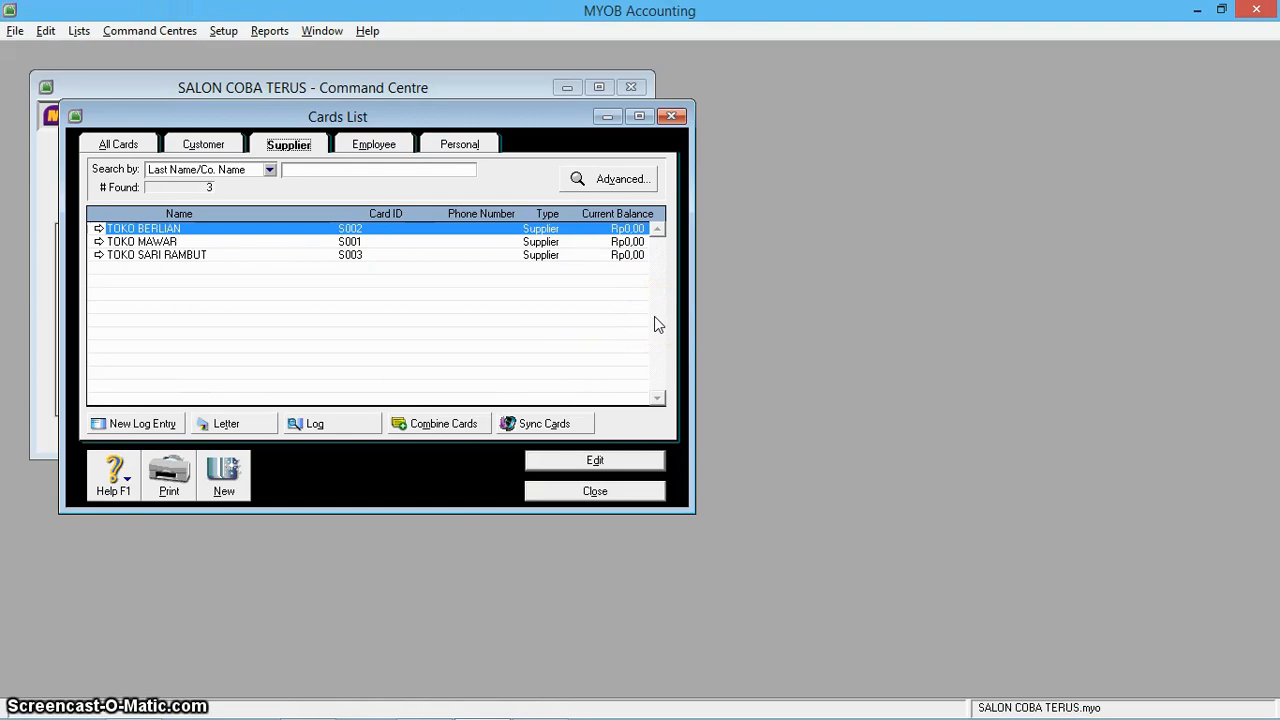
key("Left")
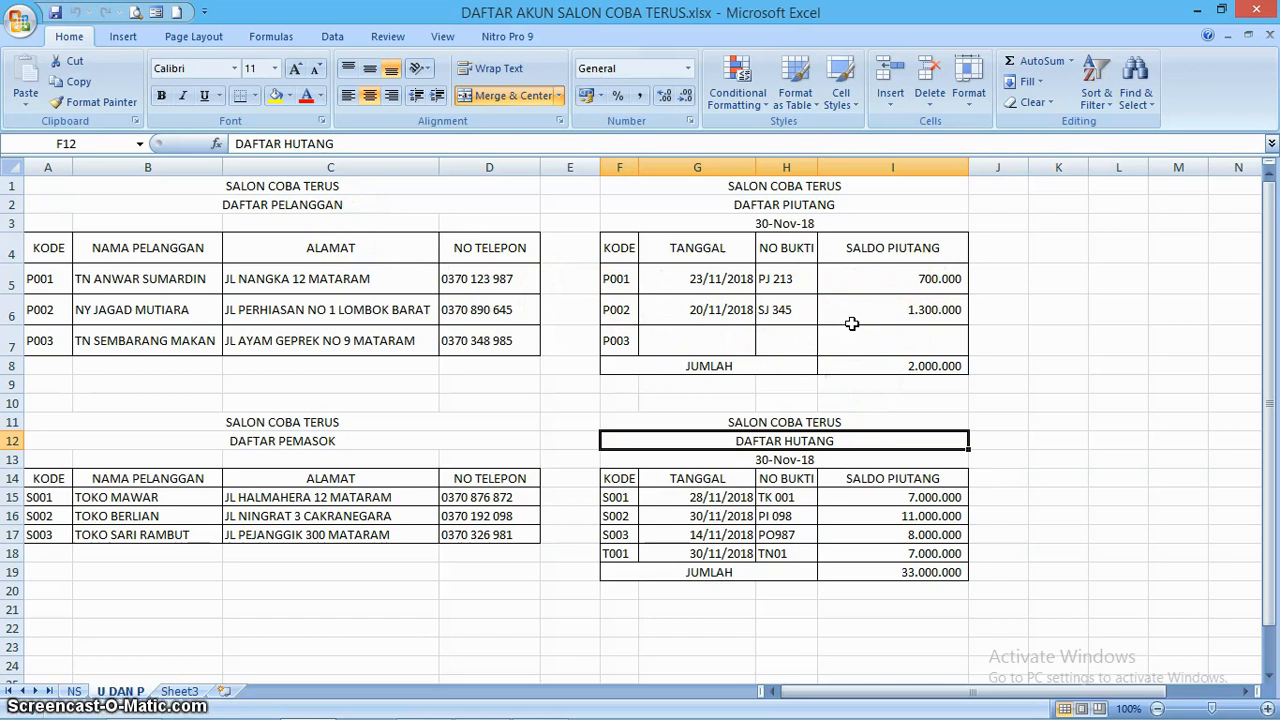
key("alt+Tab")
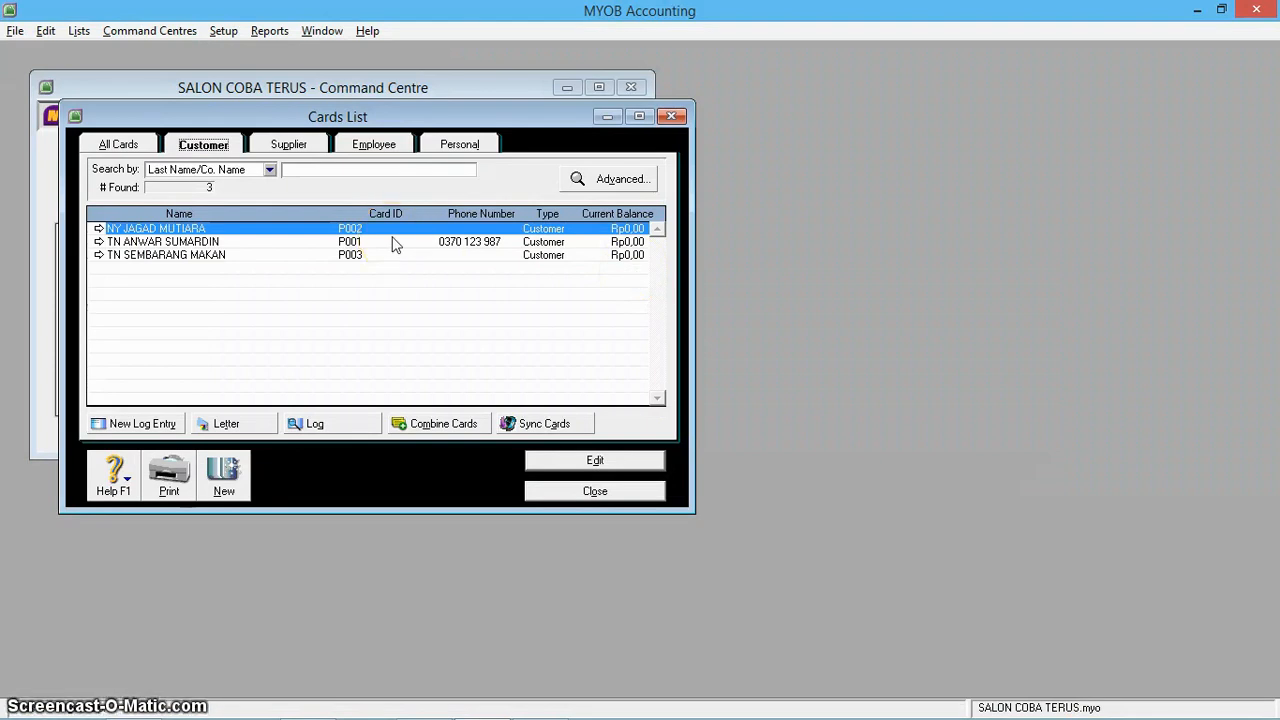
left_click(617, 499)
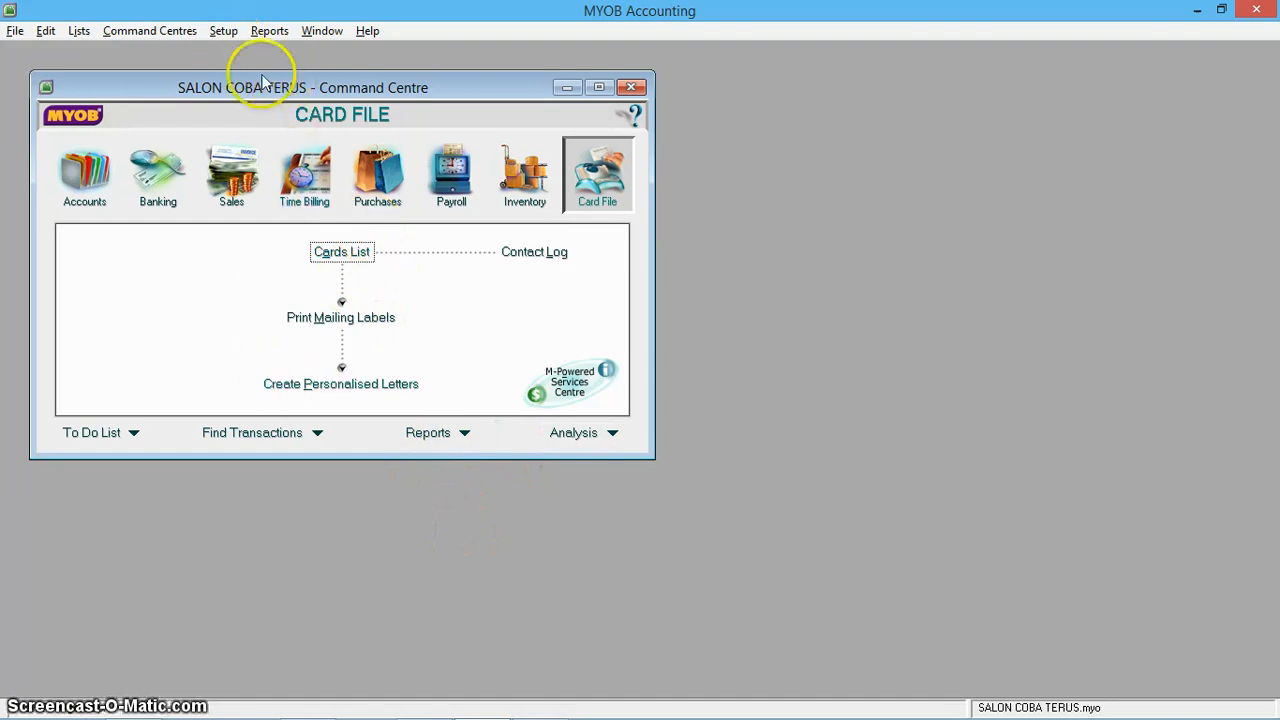
Open the Customer Balances setup in MYOB and check its customers against the DAFTAR PIUTANG table in Excel
left_click(224, 38)
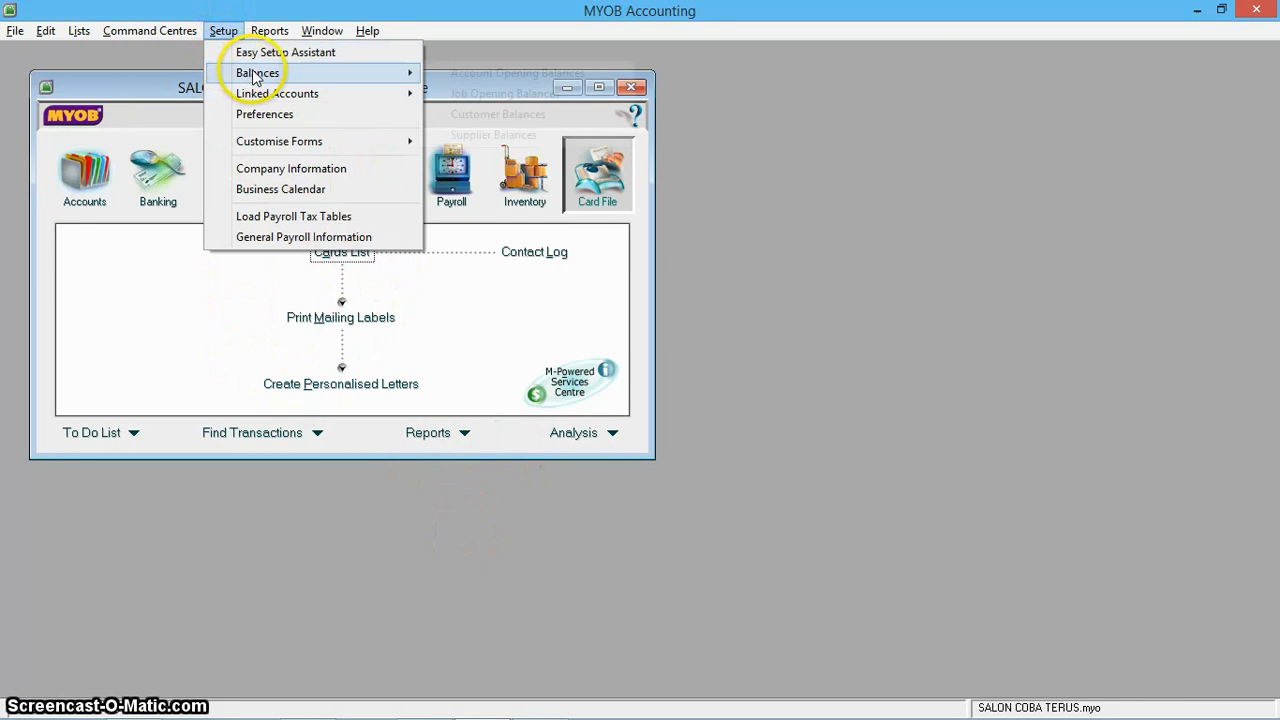
mouse_move(228, 73)
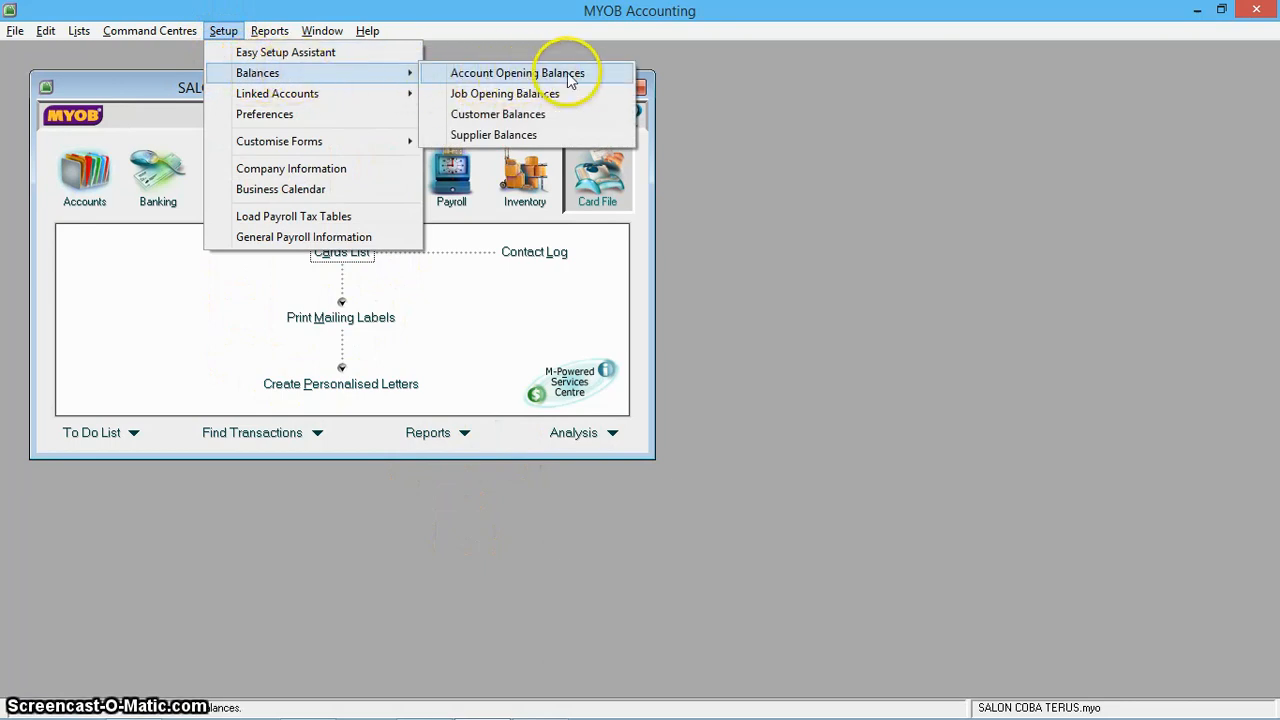
left_click(521, 122)
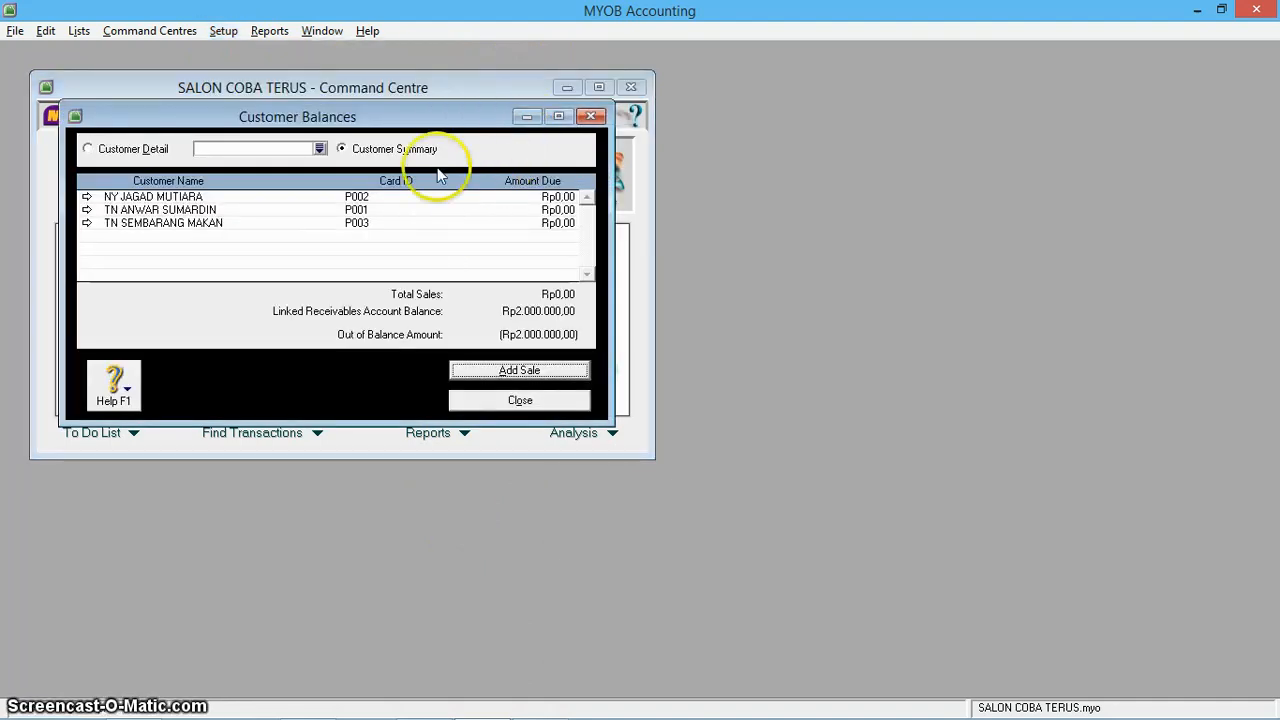
left_click_drag(378, 128, 628, 140)
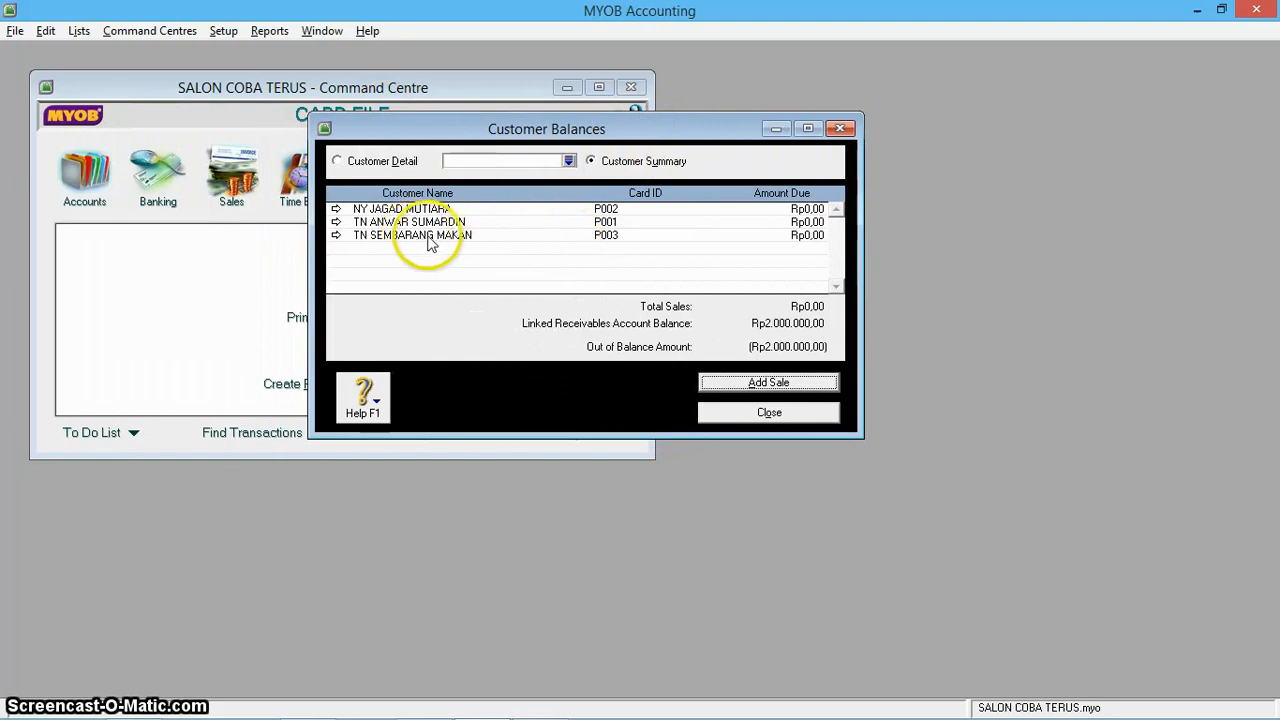
key("alt+Tab")
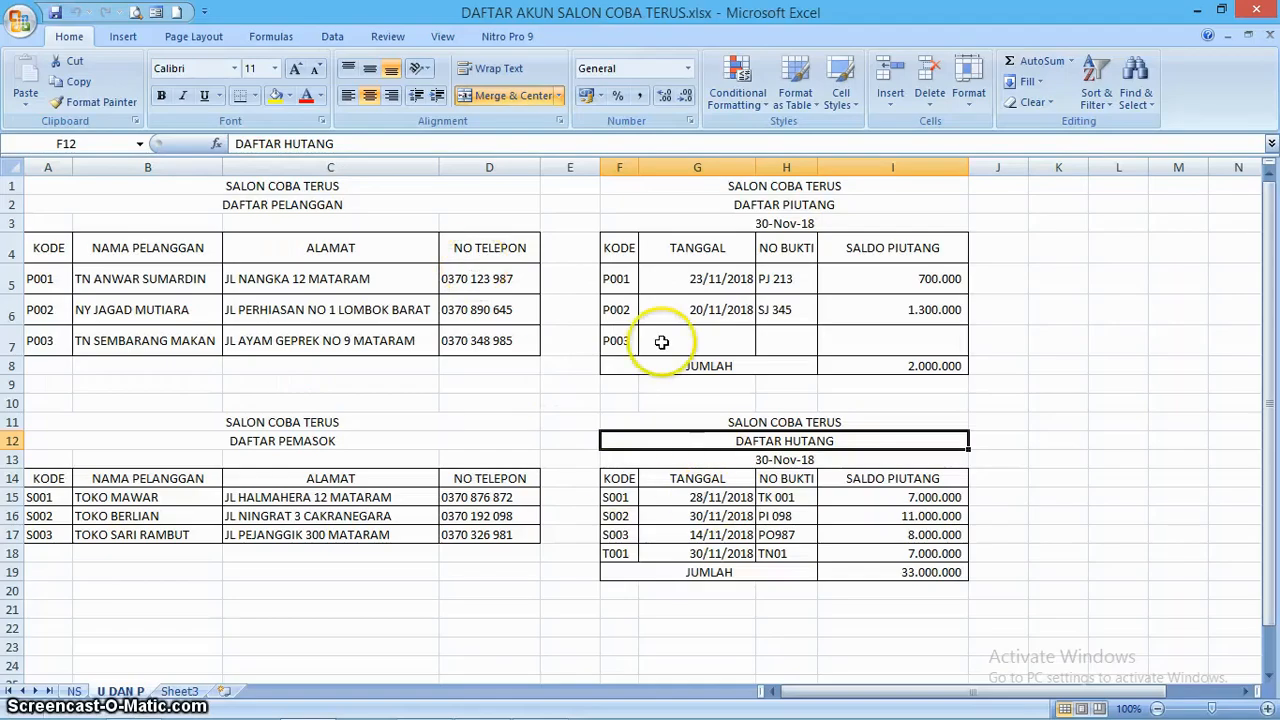
key("alt+Tab")
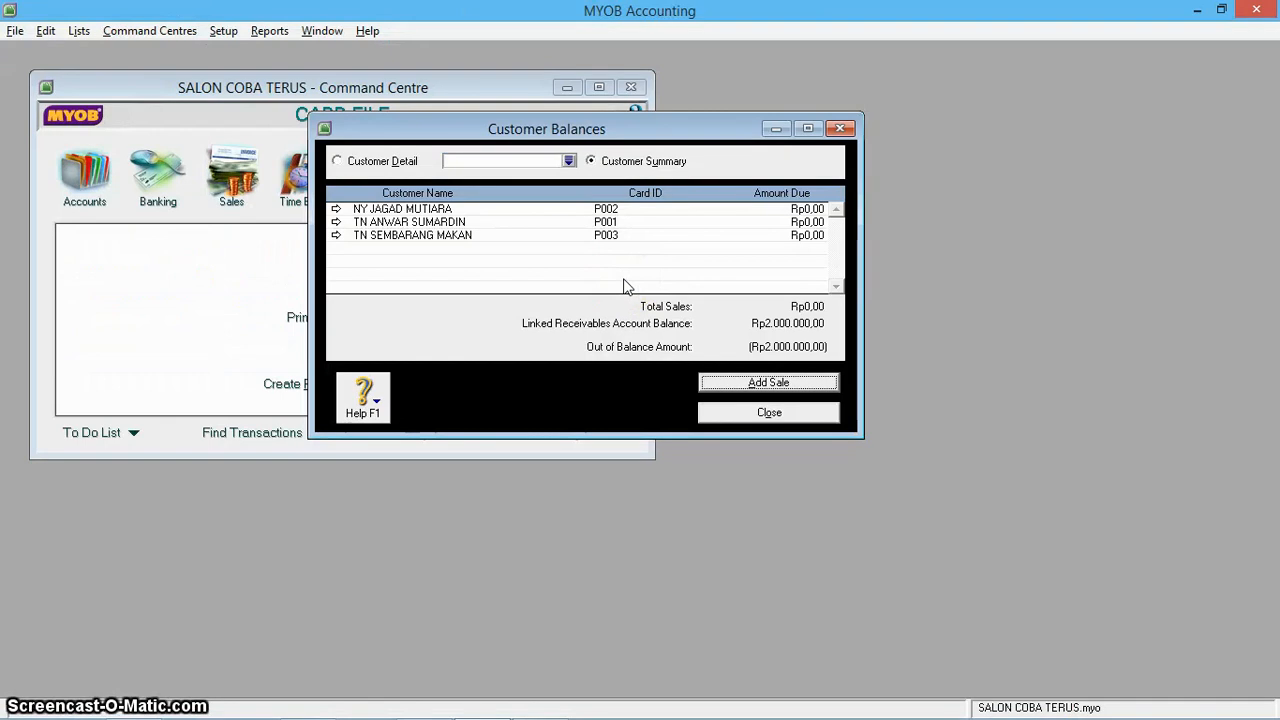
Start a historical sale for the second customer in the balances list, consulting that customer's receivable in the Excel workbook
left_click(337, 222)
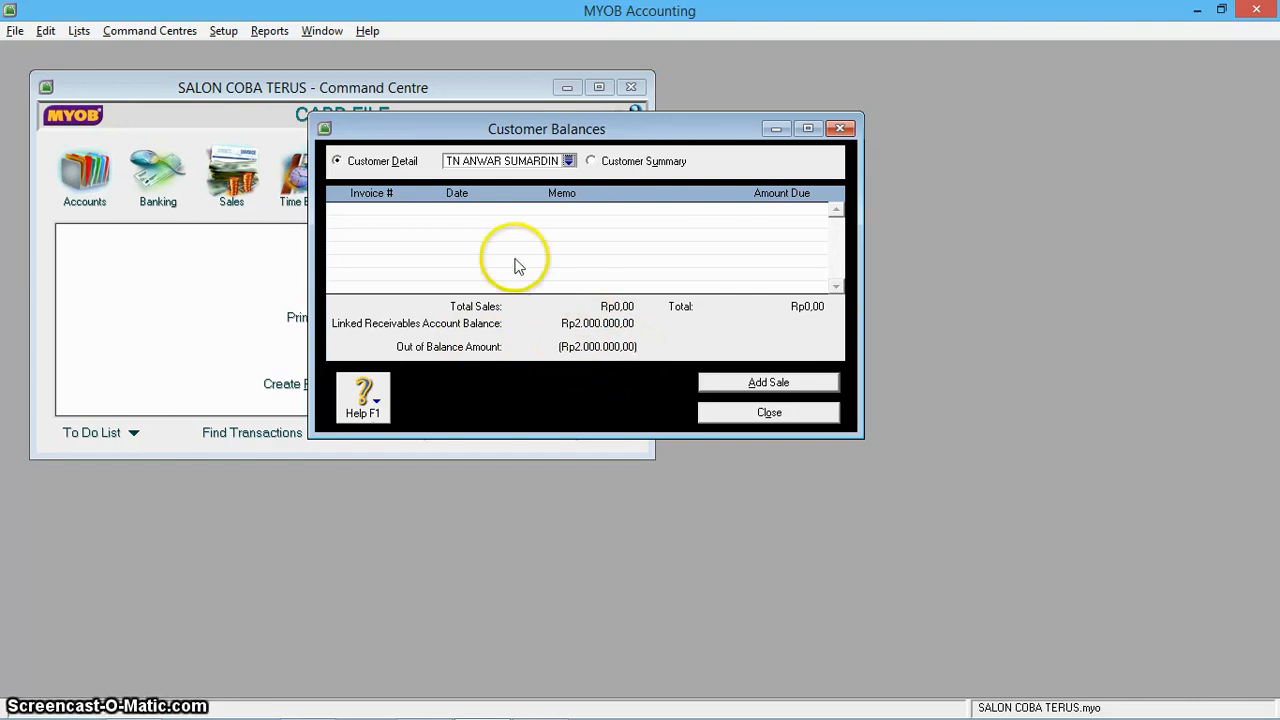
left_click(768, 383)
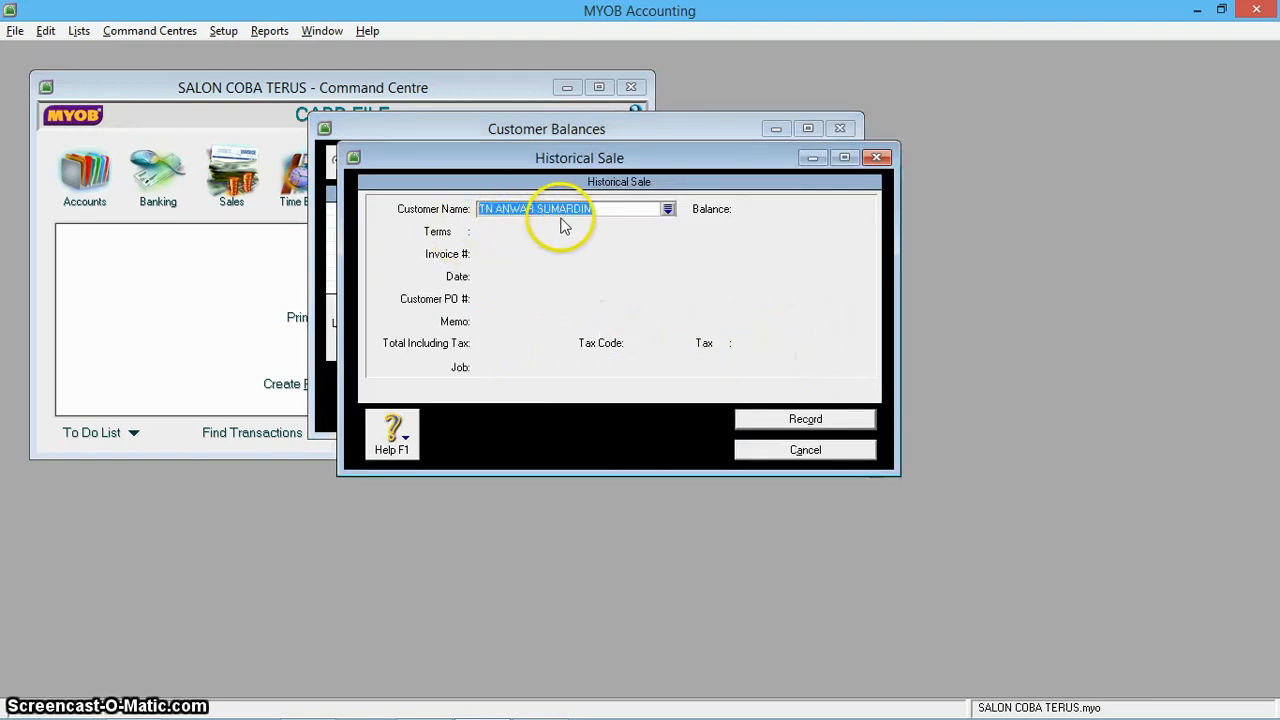
key("alt+Tab")
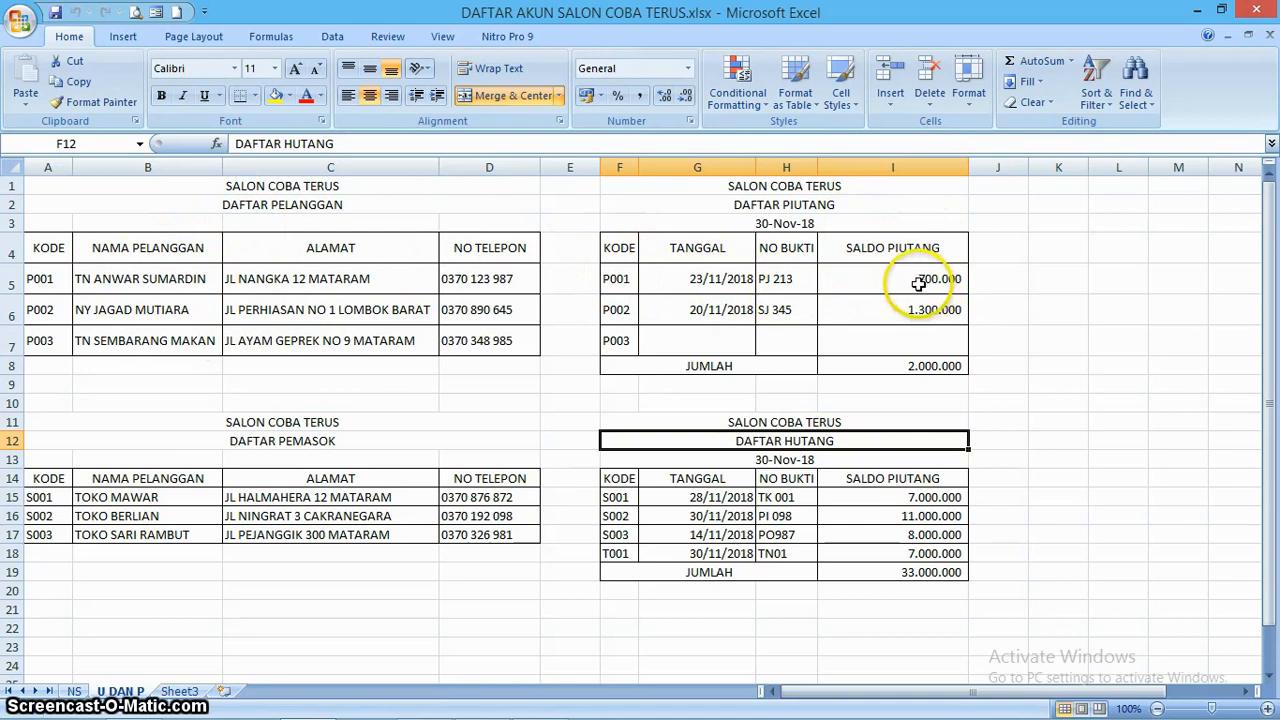
key("alt+Tab")
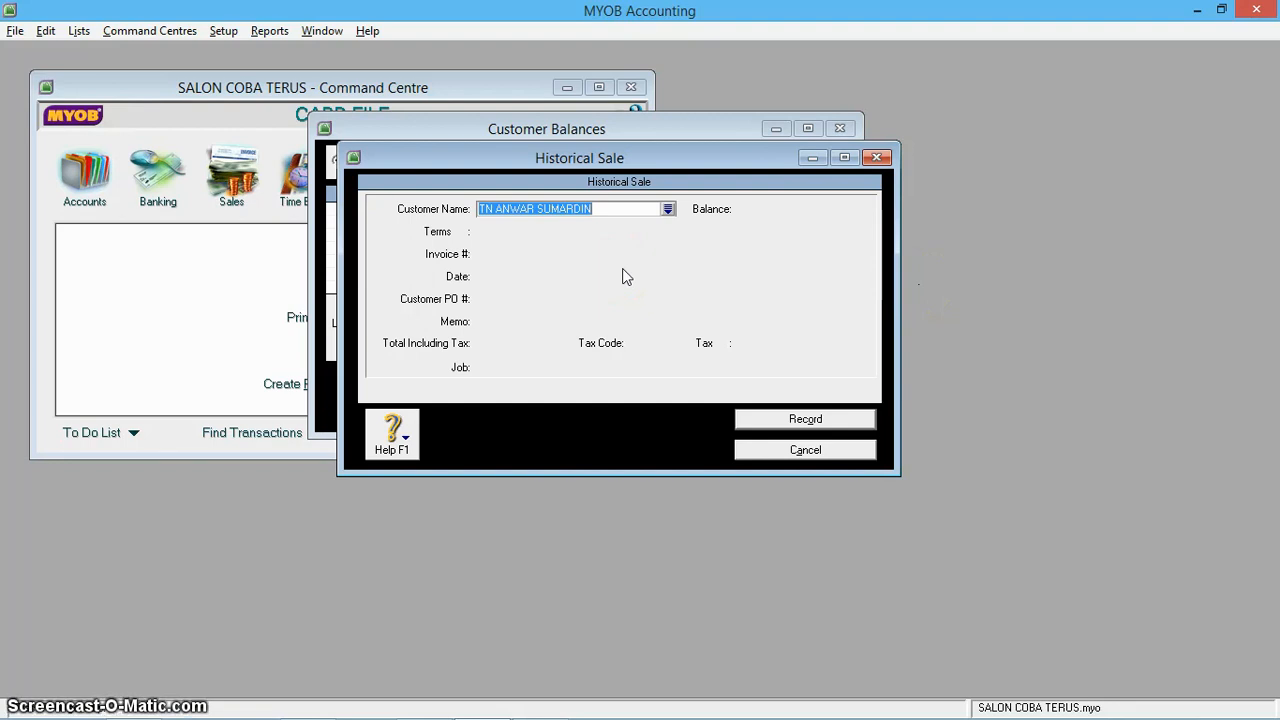
key("Tab")
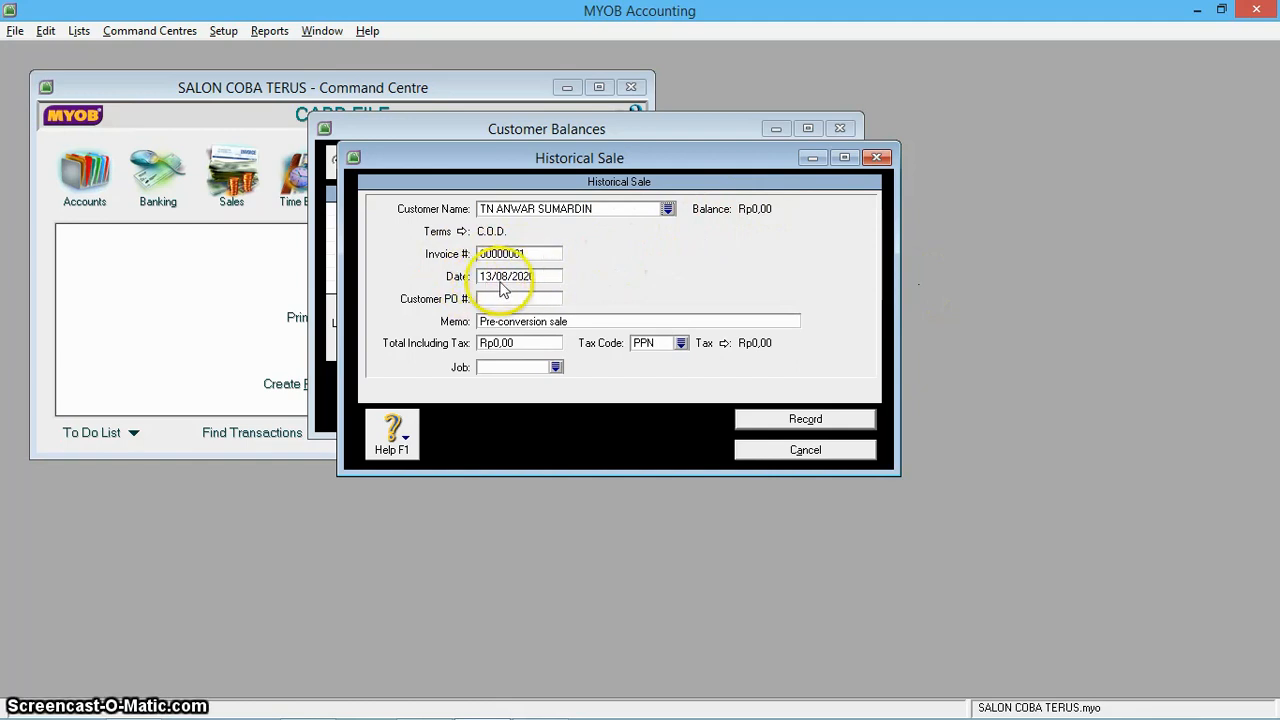
mouse_move(1268, 712)
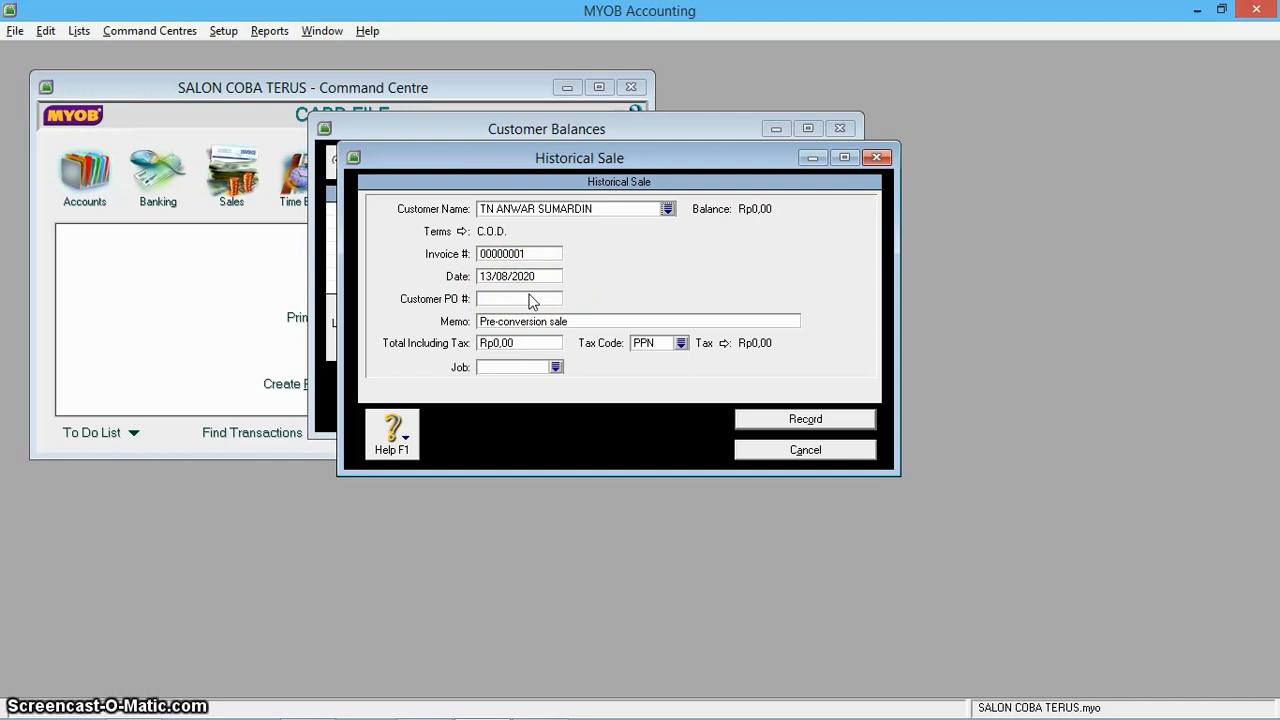
Look up the customer's document number in the Excel receivables table and set the sale's invoice number to PJ 213
key("alt+Tab")
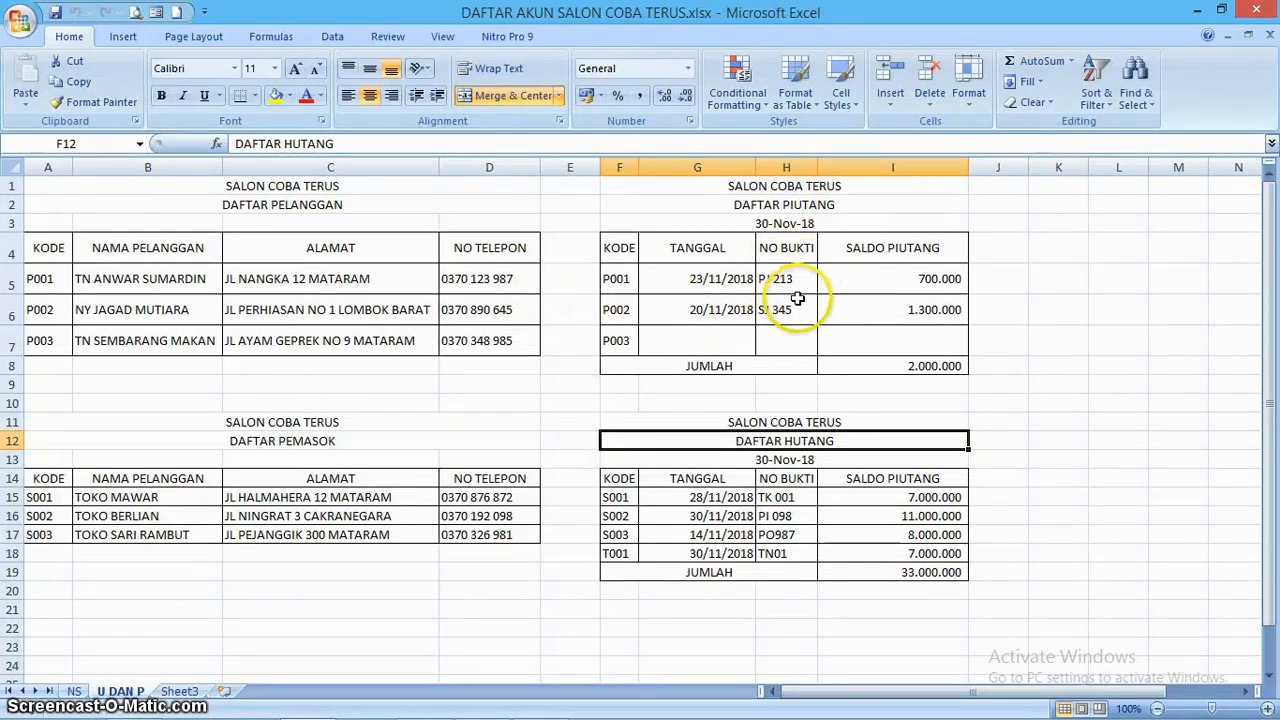
key("alt+Tab")
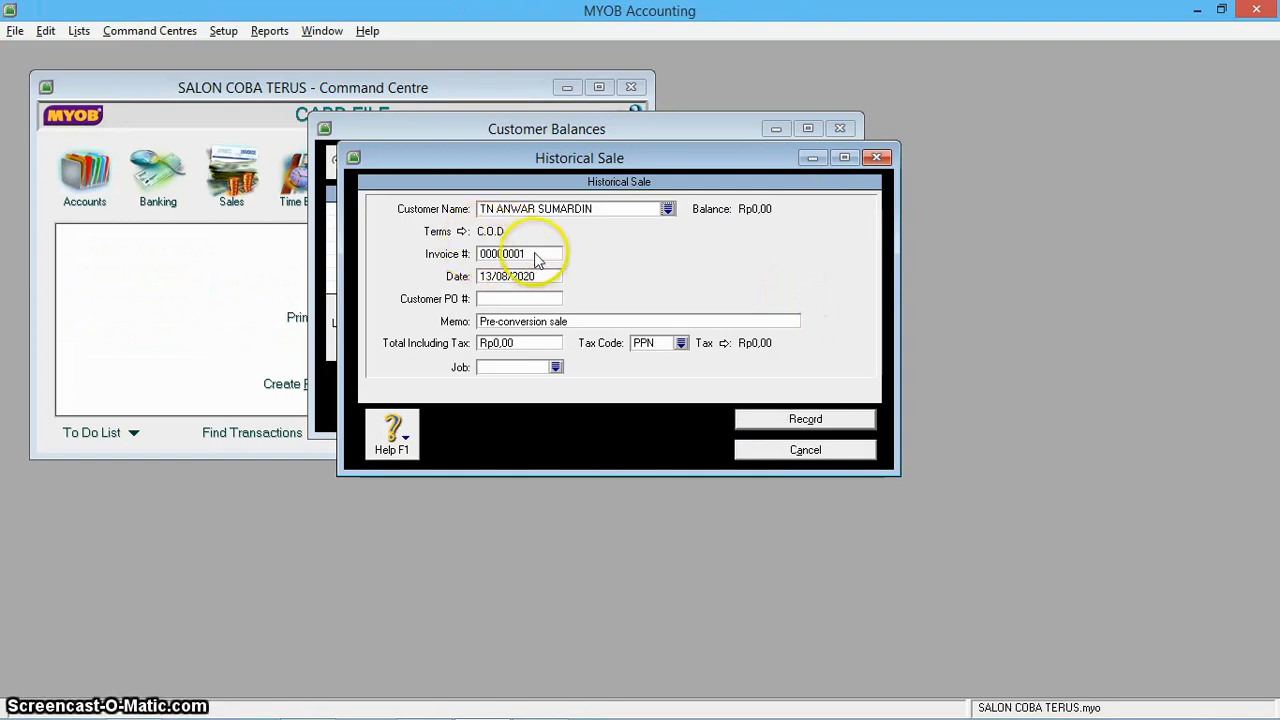
key("alt+Tab")
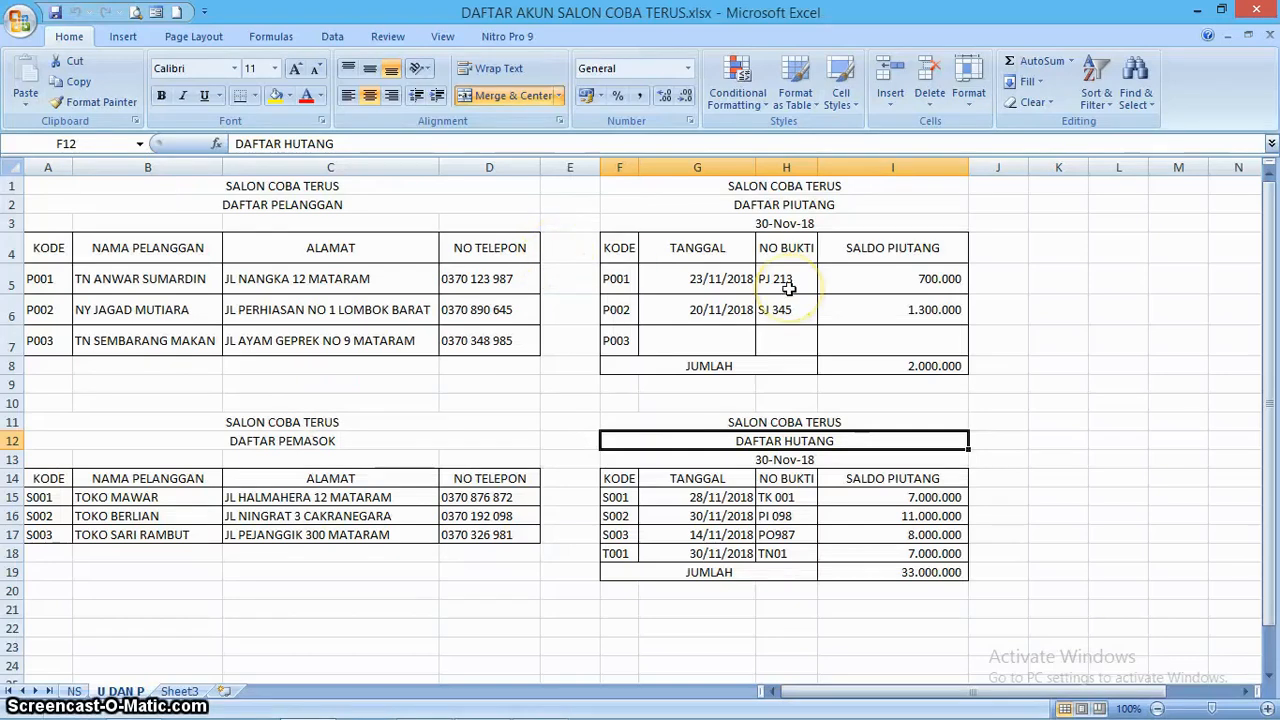
key("alt+Tab")
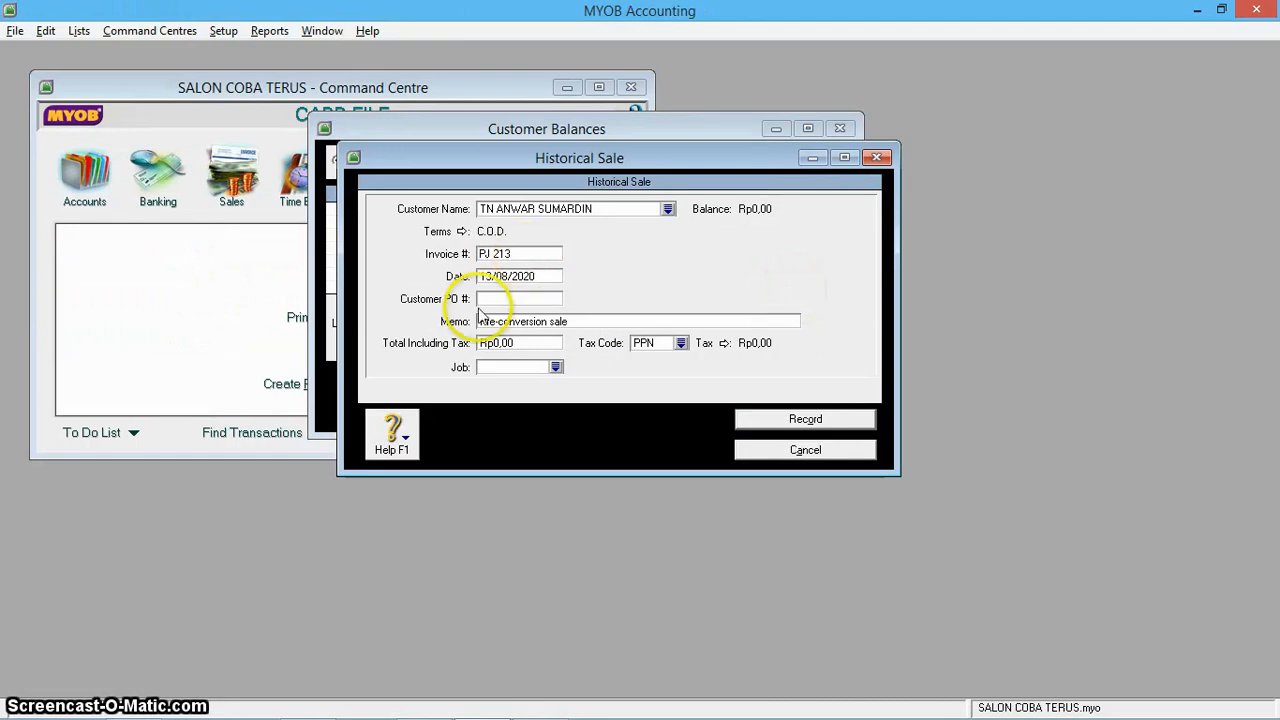
Set the historical sale's date to 23/11/2018, as listed for this customer in the Excel receivables table
double_click(522, 277)
key("alt+Tab")
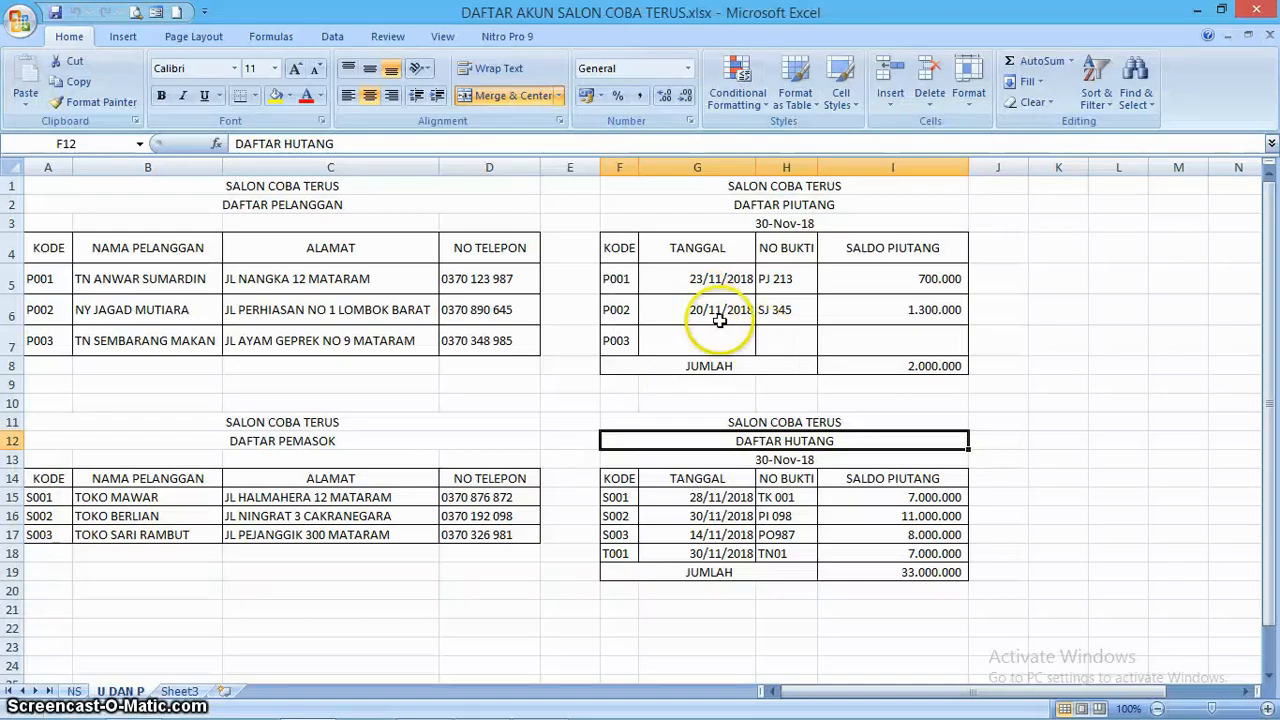
key("alt+Tab")
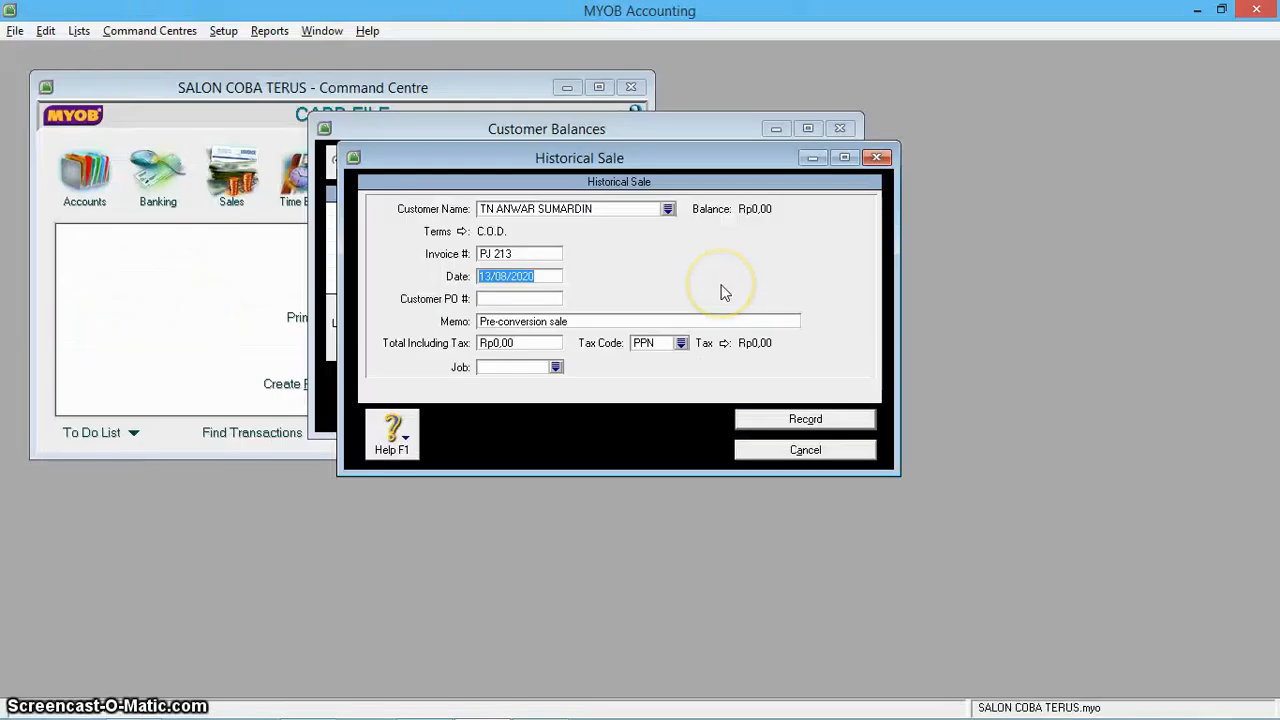
type("23/")
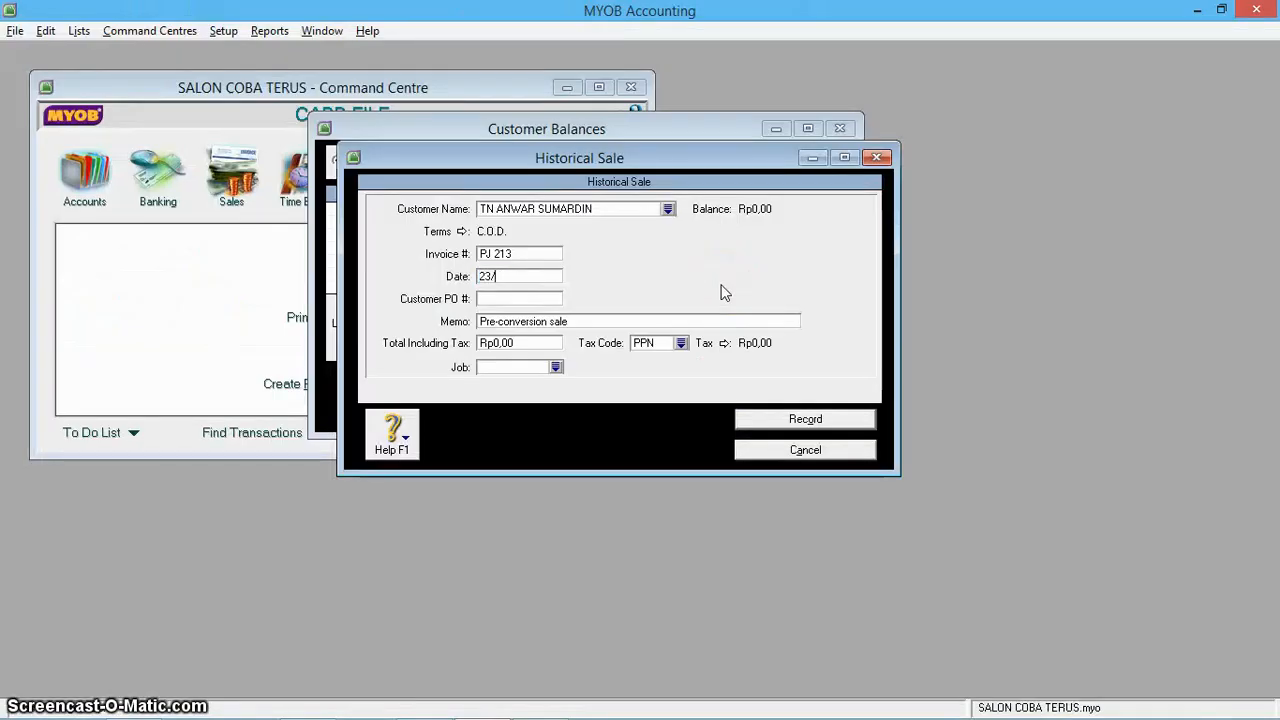
type("11/2018")
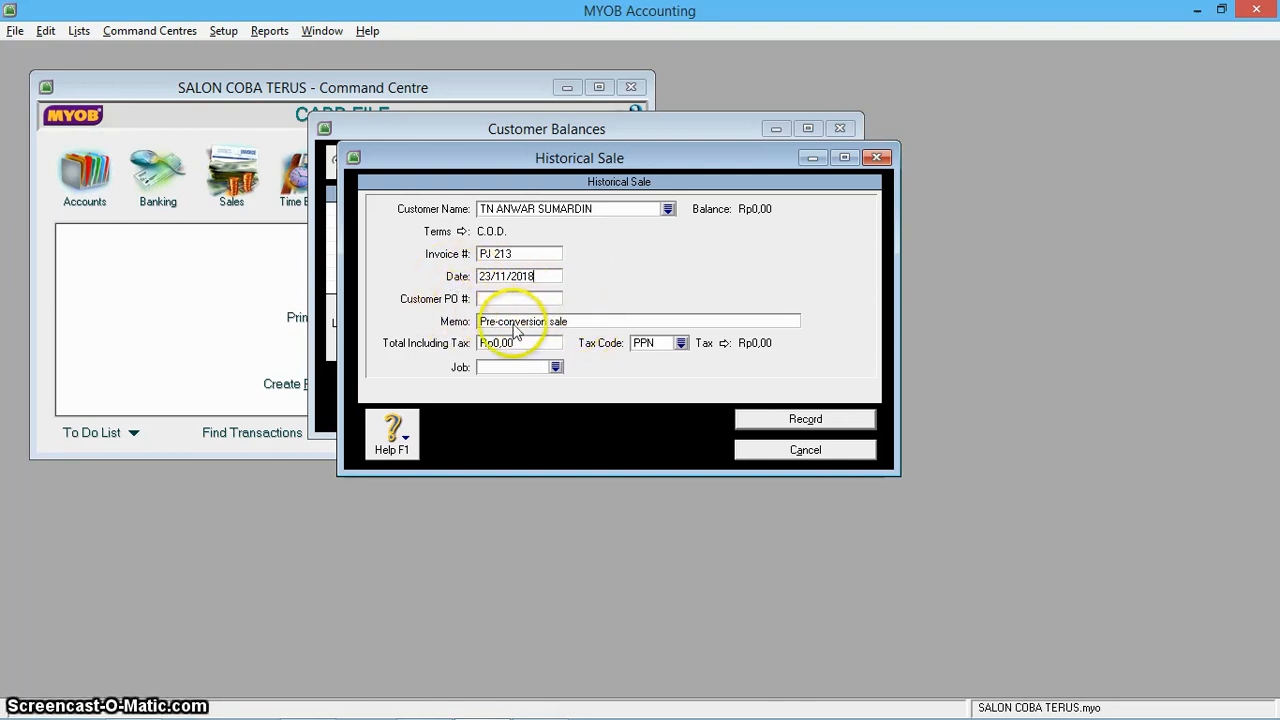
Replace the historical sale's memo with JASA SALON, consulting the customer's row in the Excel workbook
left_click(482, 321)
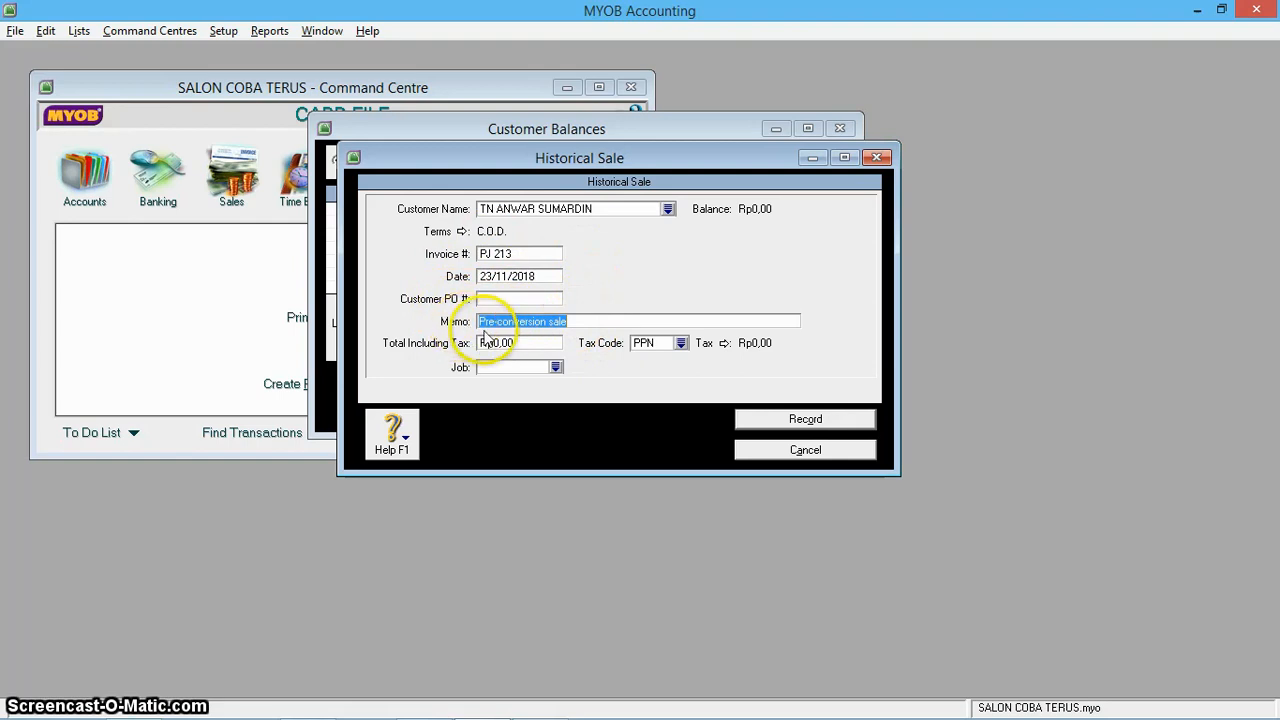
key("alt+Tab")
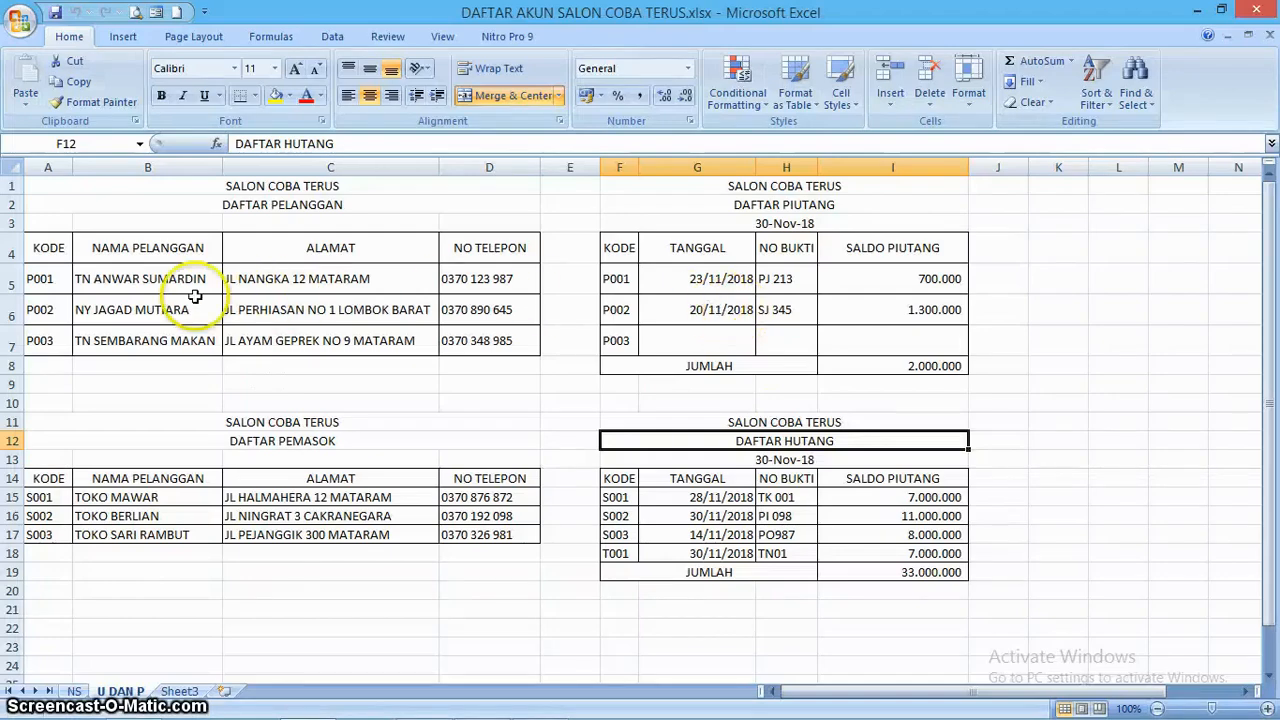
key("alt+Tab")
key("alt+Tab")
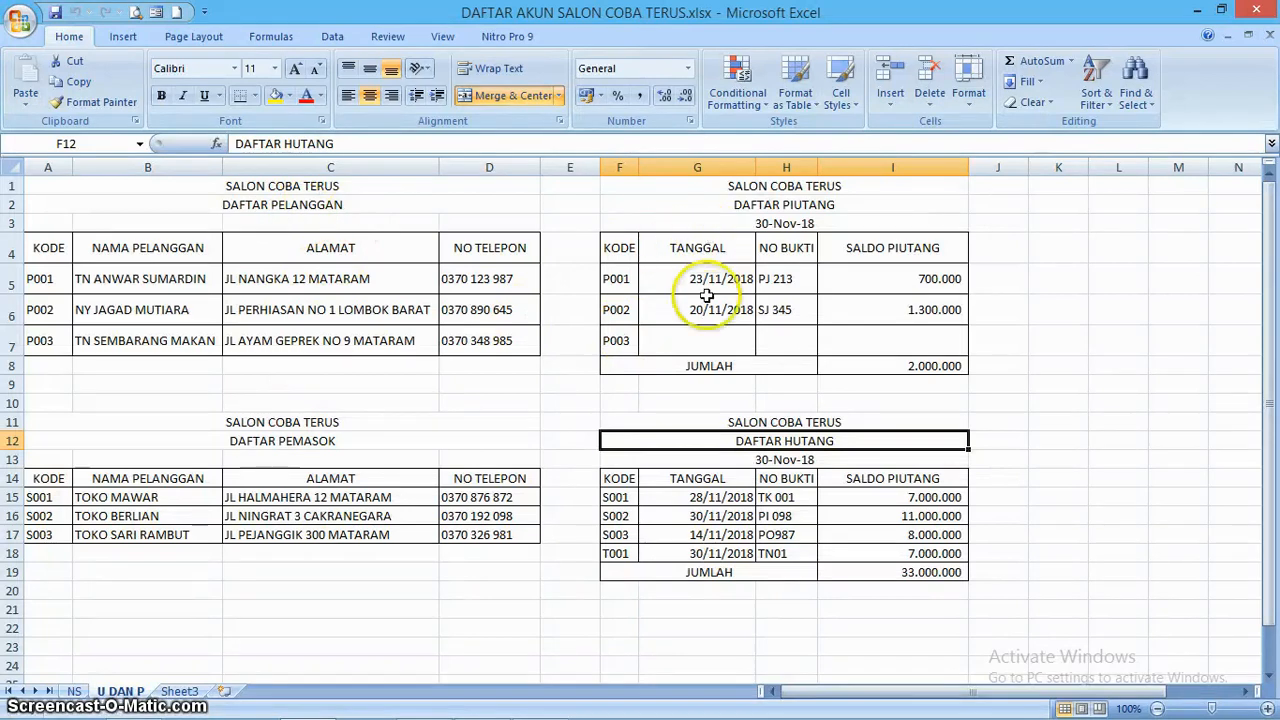
key("alt+Tab")
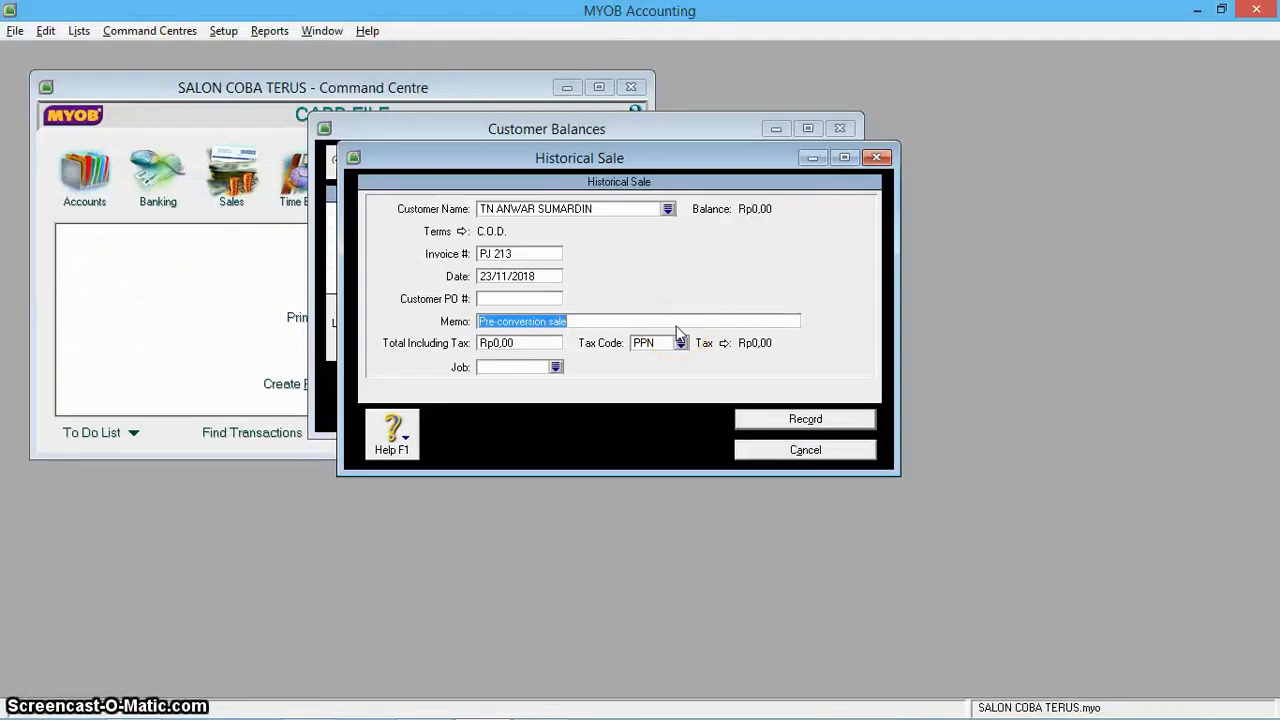
left_click(580, 384)
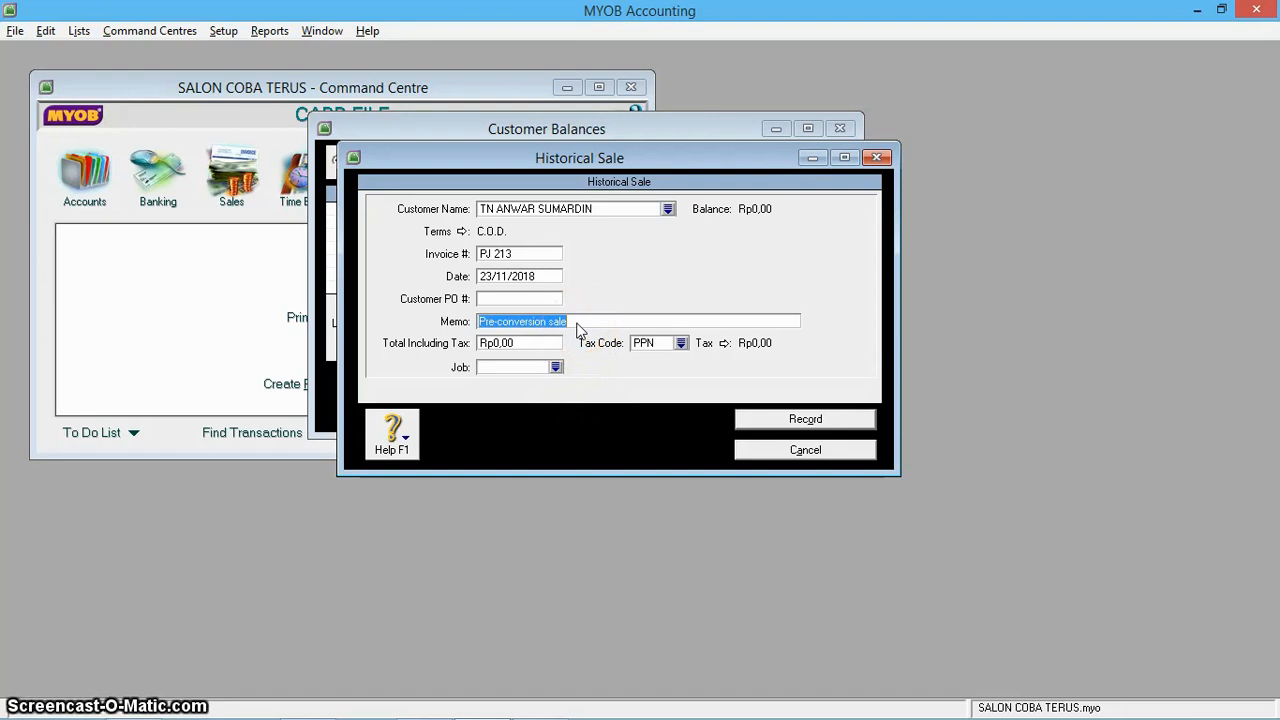
type("JASA SALON")
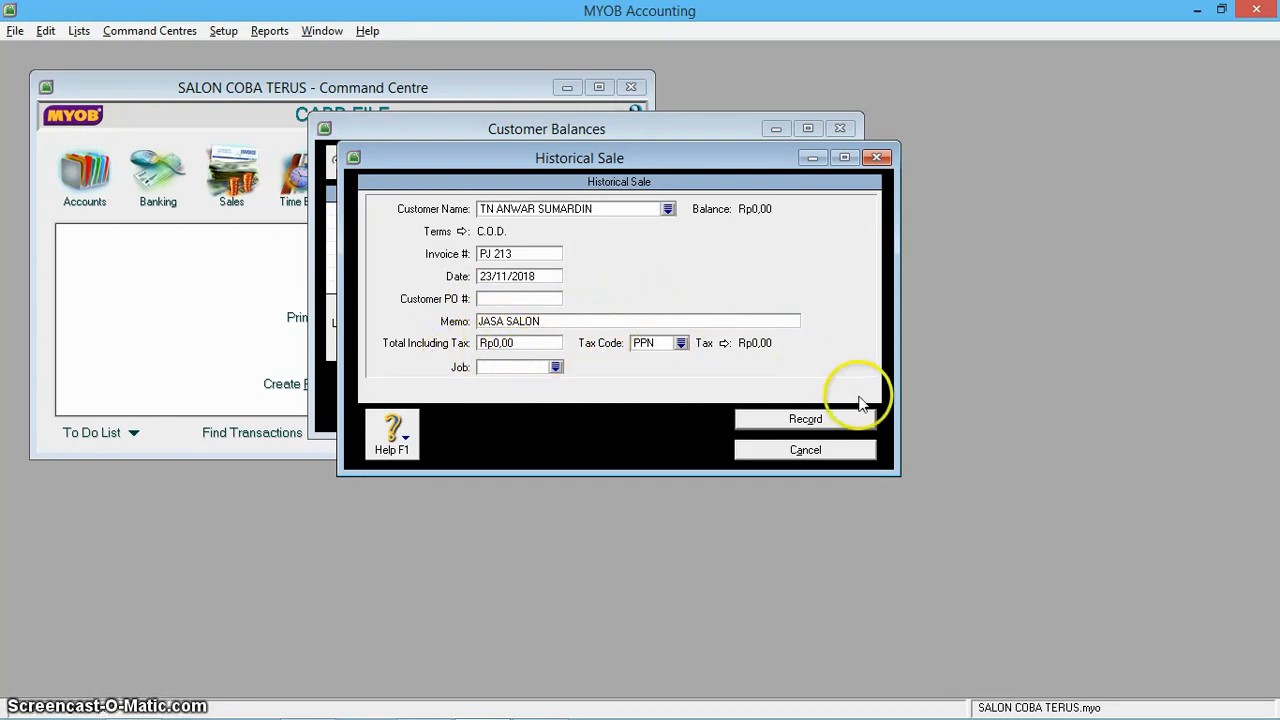
Set the sale's total including tax to 700.000, as listed under SALDO PIUTANG for this customer in Excel
key("alt+Tab")
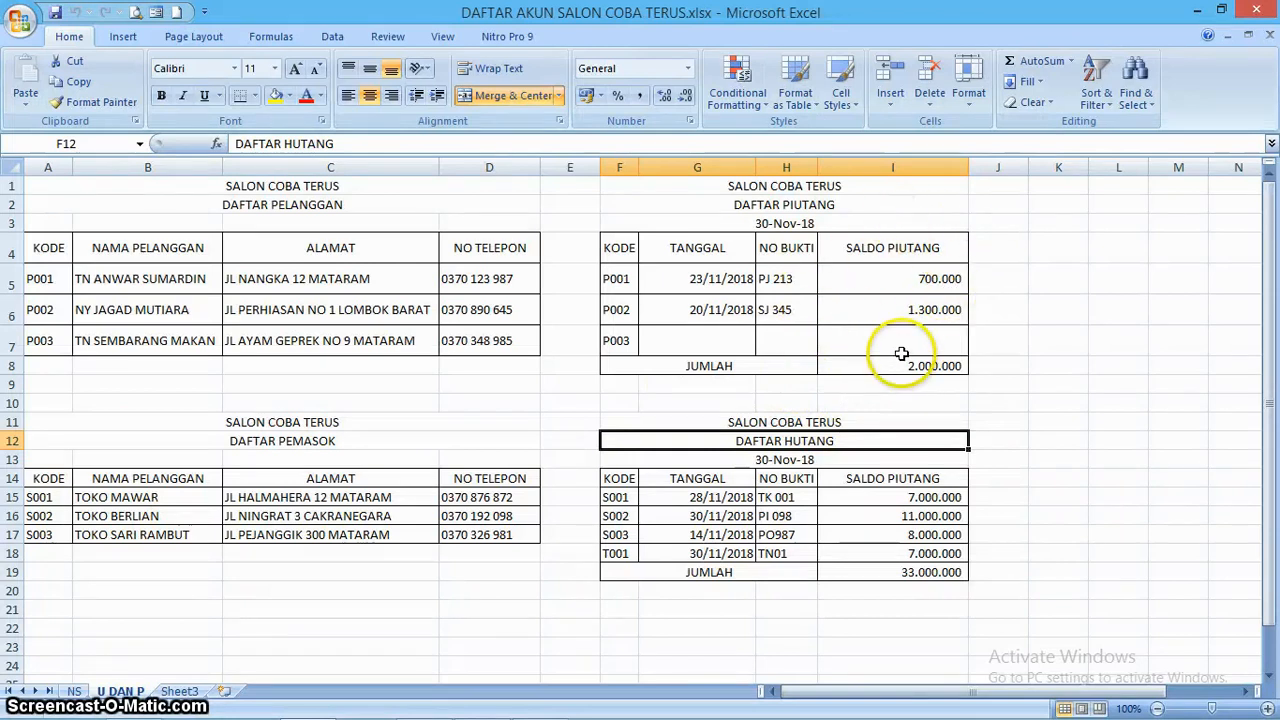
key("alt+Tab")
key("Tab")
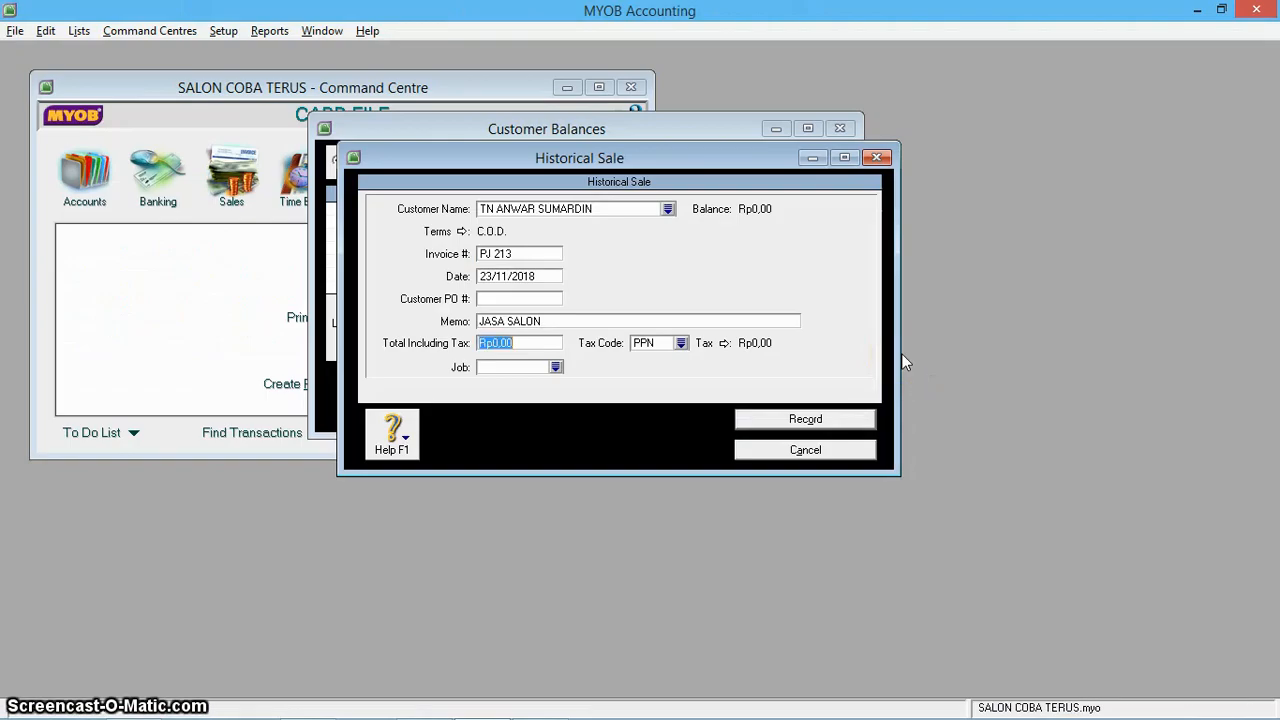
type("700.000")
key("Tab")
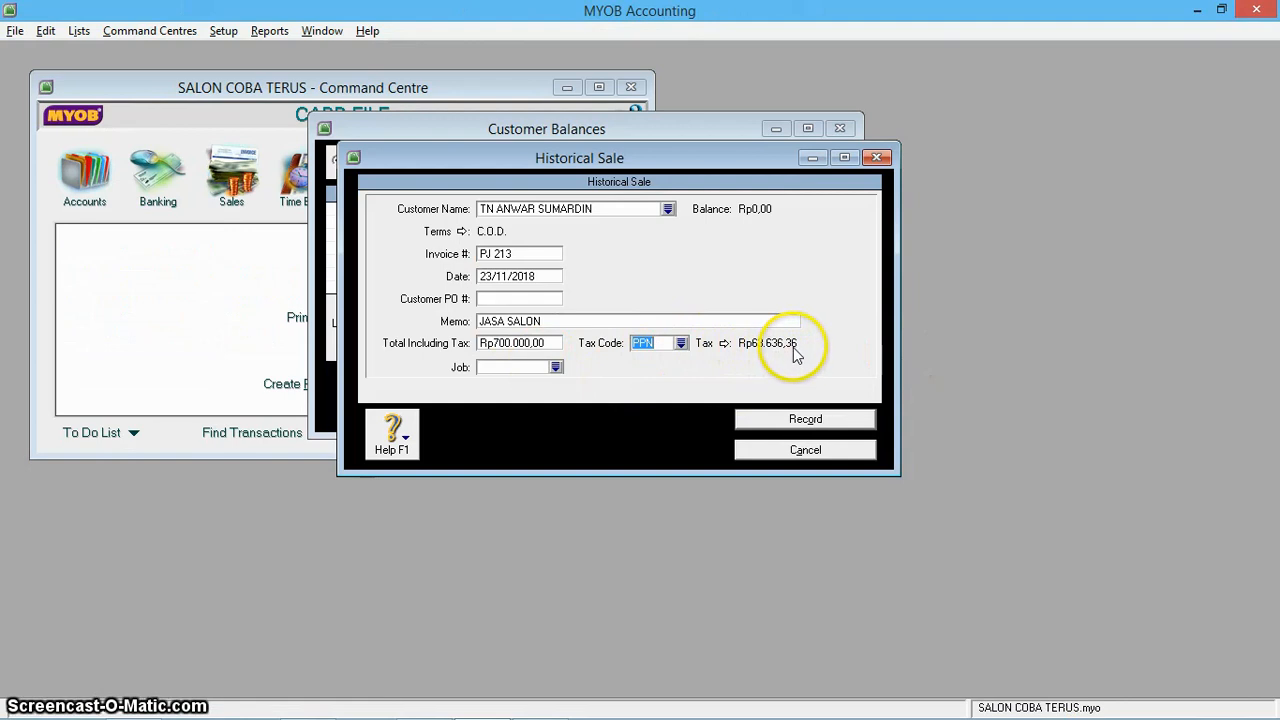
Check the customer's receivable amount in Excel and set the historical sale's tax code to N-T (Not Reportable)
key("alt+Tab")
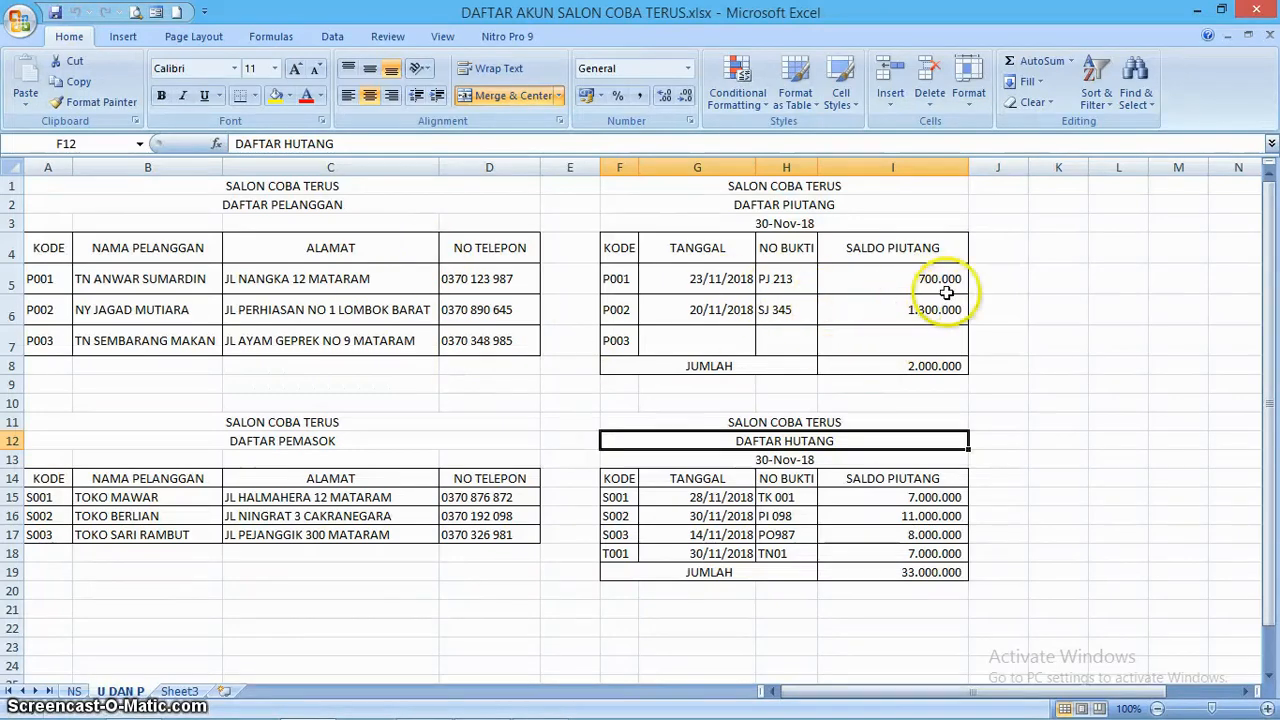
key("alt+Tab")
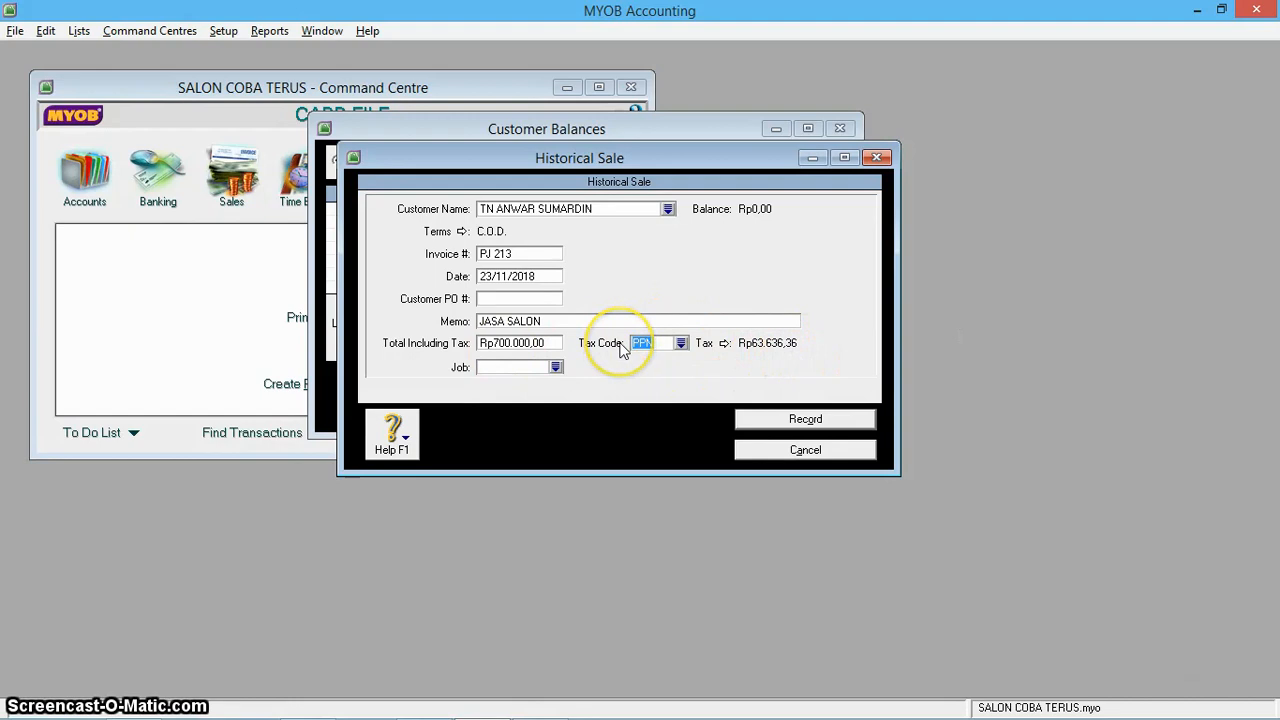
key("alt+Tab")
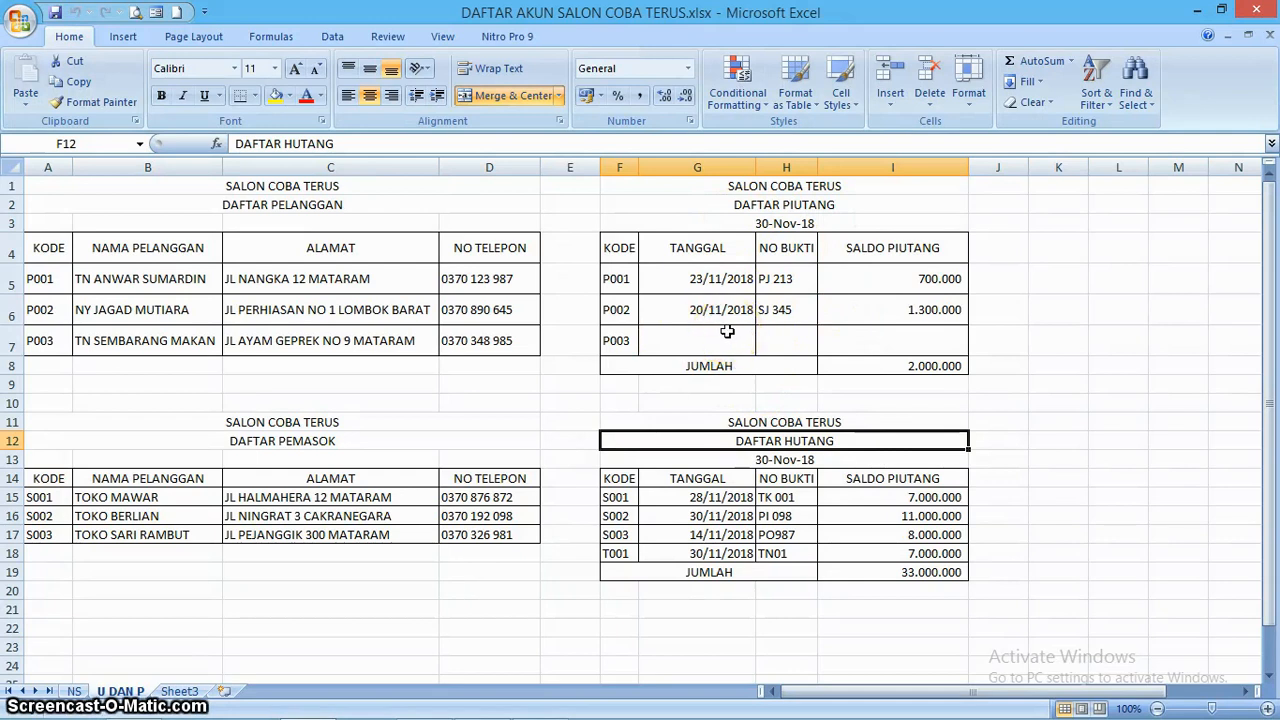
key("alt+Tab")
key("Return")
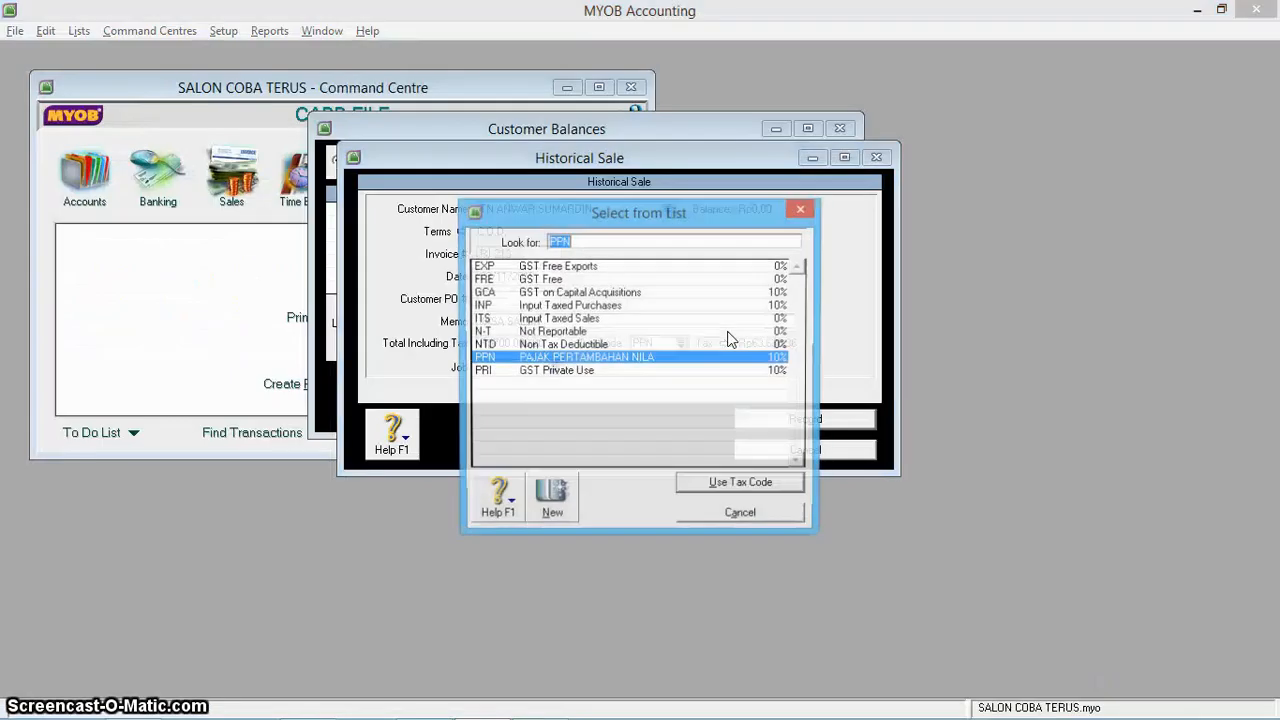
double_click(729, 333)
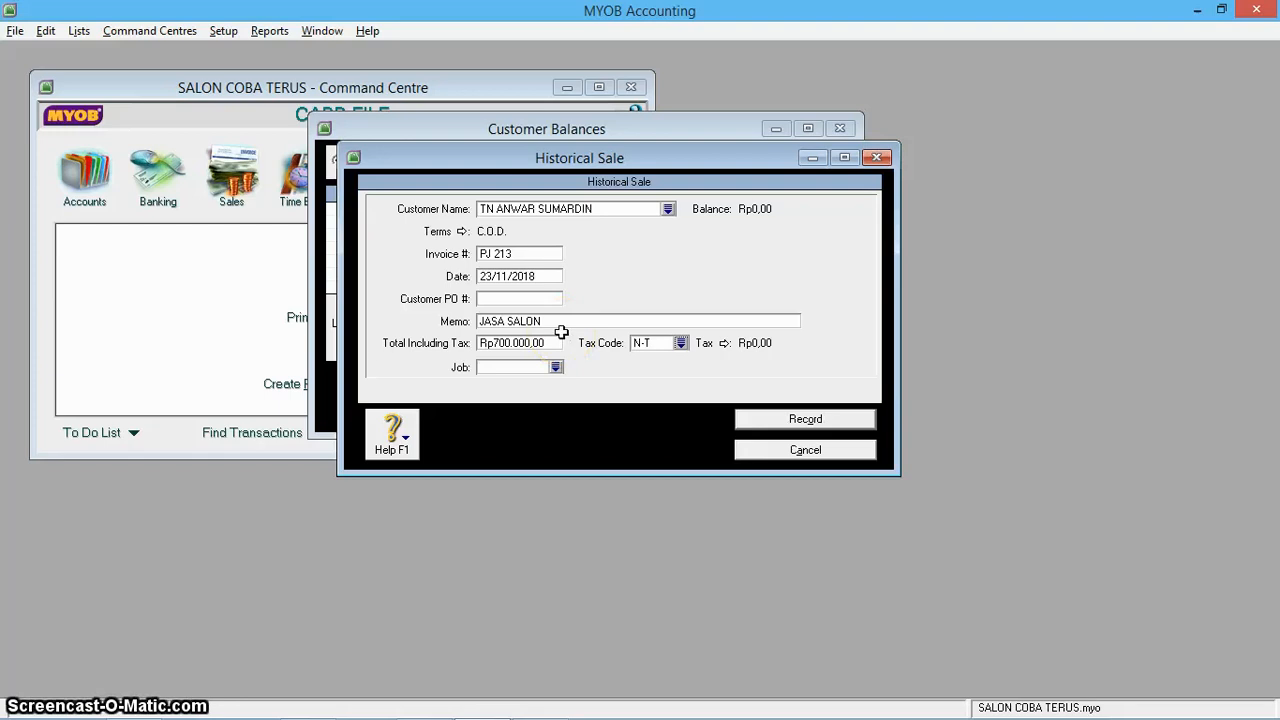
Recheck the customer's receivable amount in the Excel table and switch the sale's tax code to PPN
key("alt+Tab")
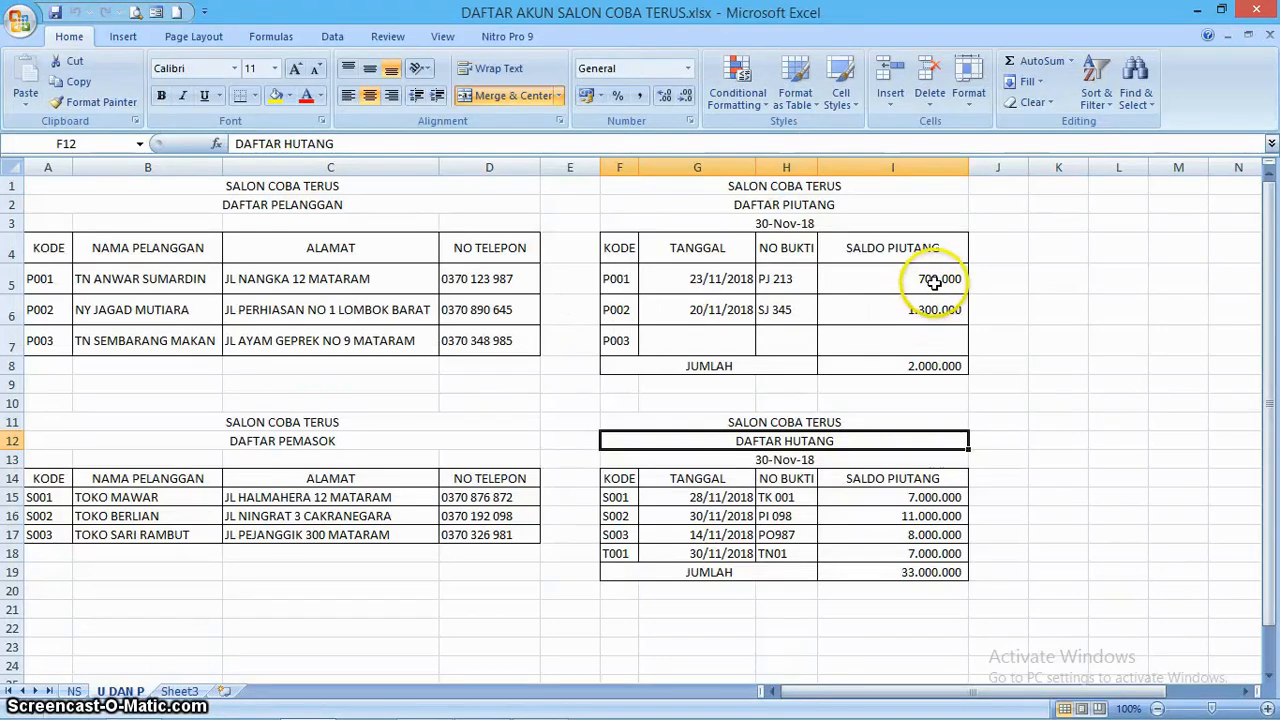
key("alt+Tab")
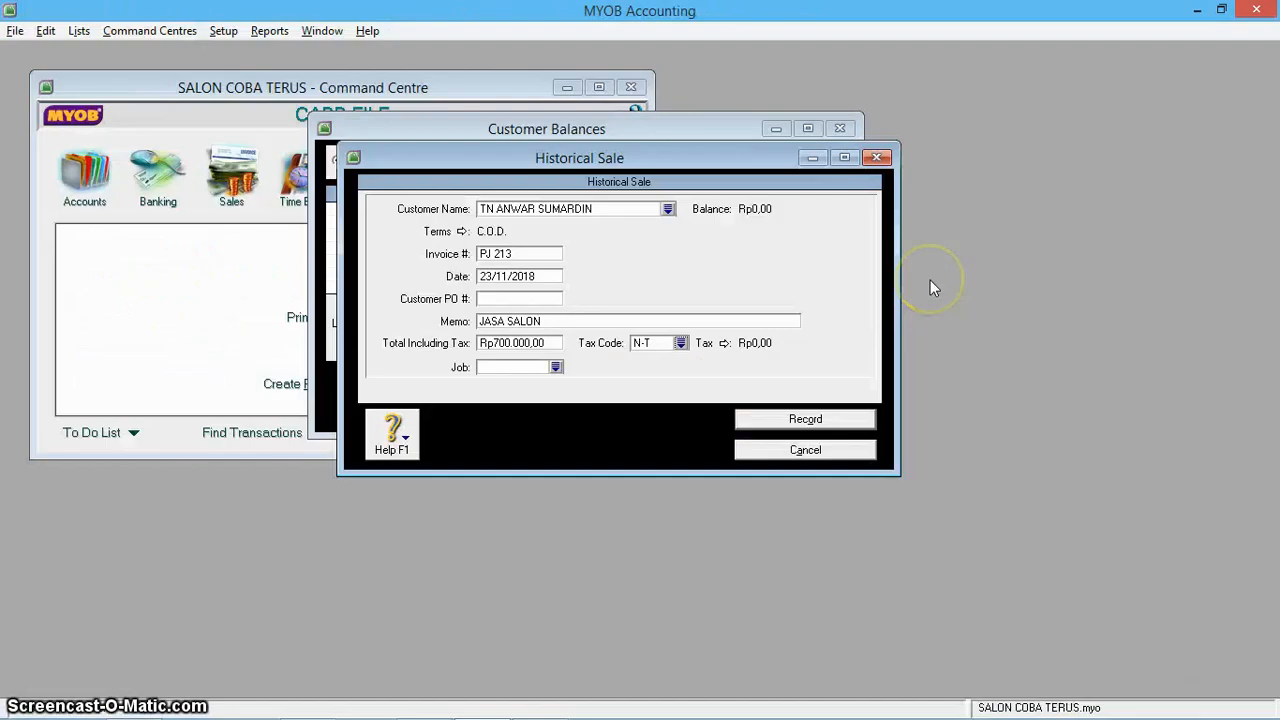
key("alt+Tab")
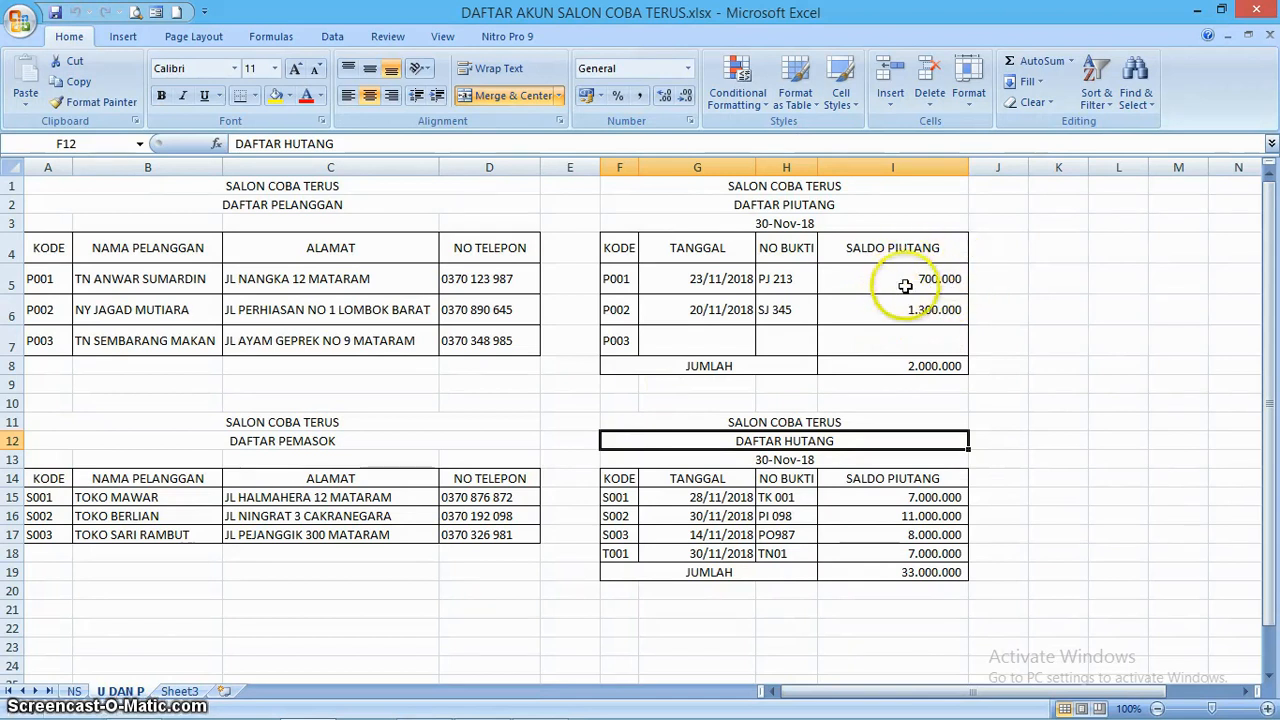
key("alt+Tab")
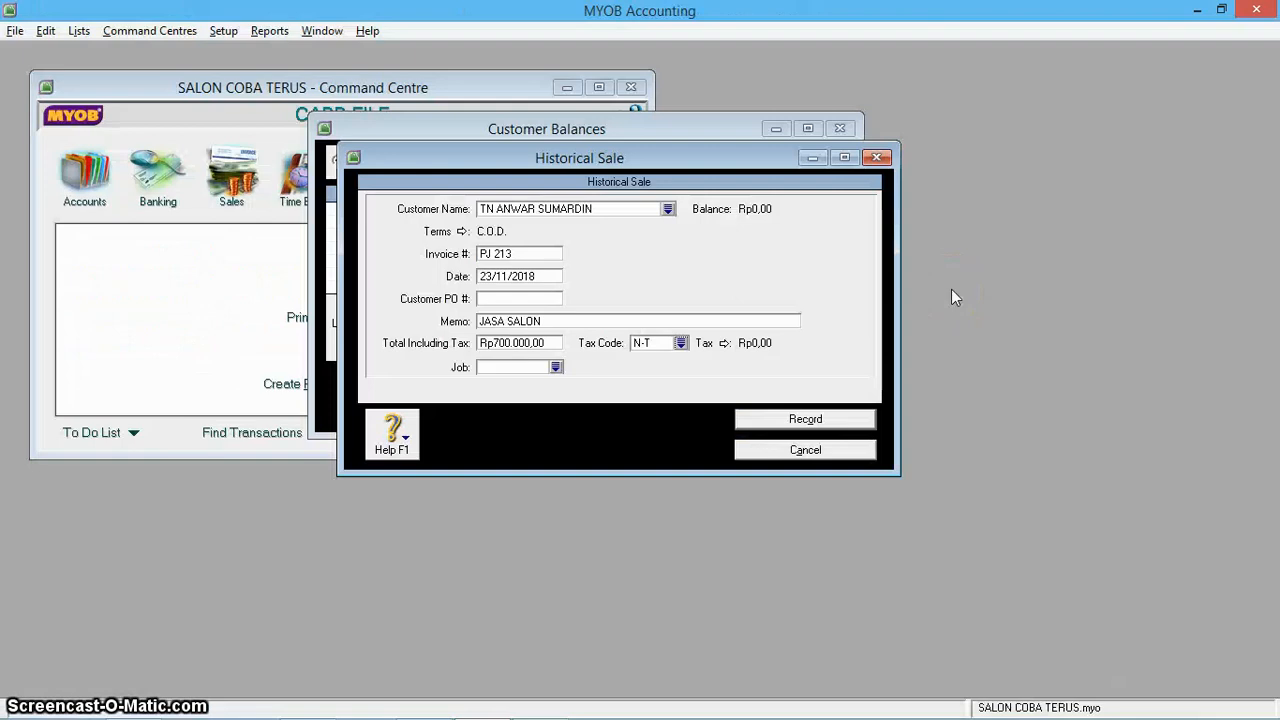
key("alt+Tab")
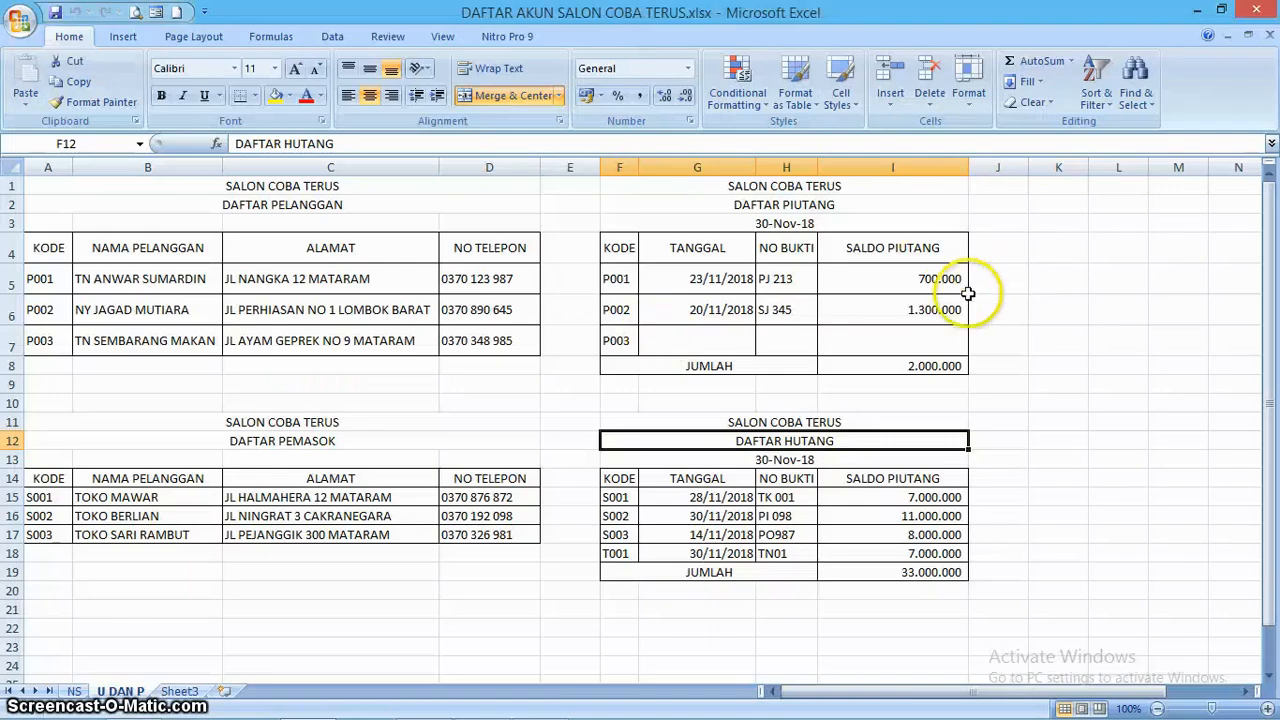
key("alt+Tab")
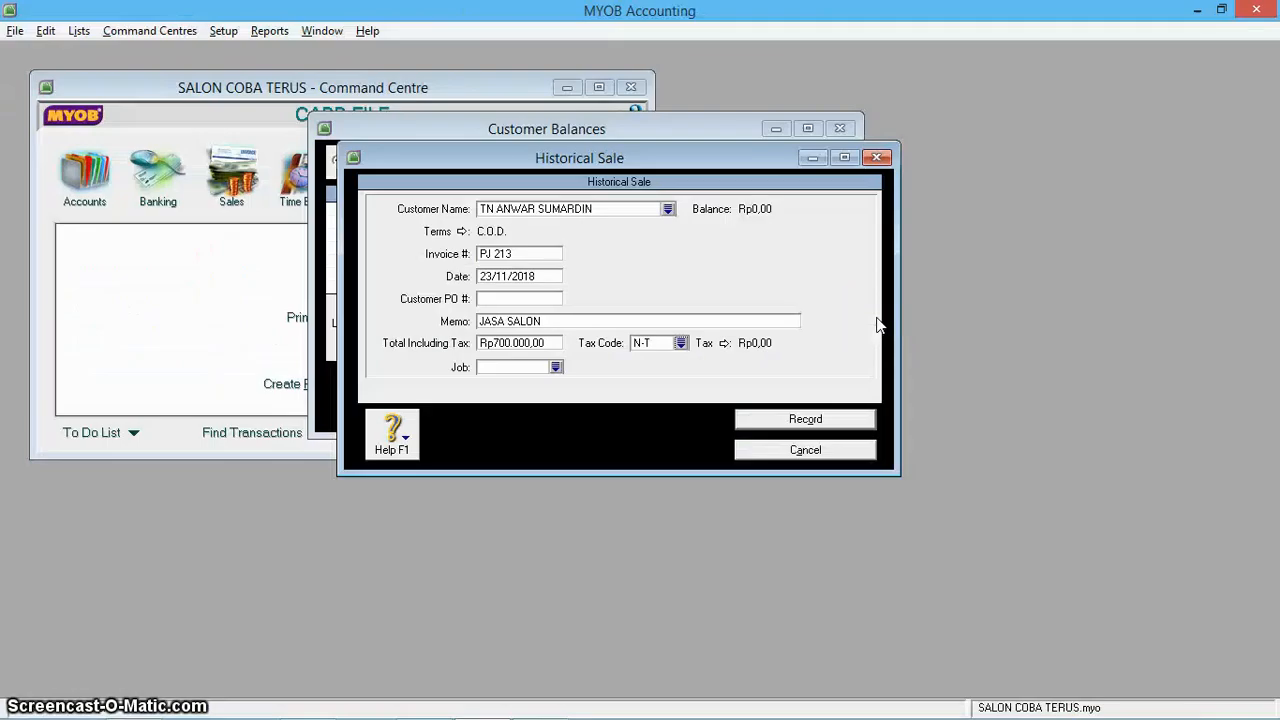
key("Return")
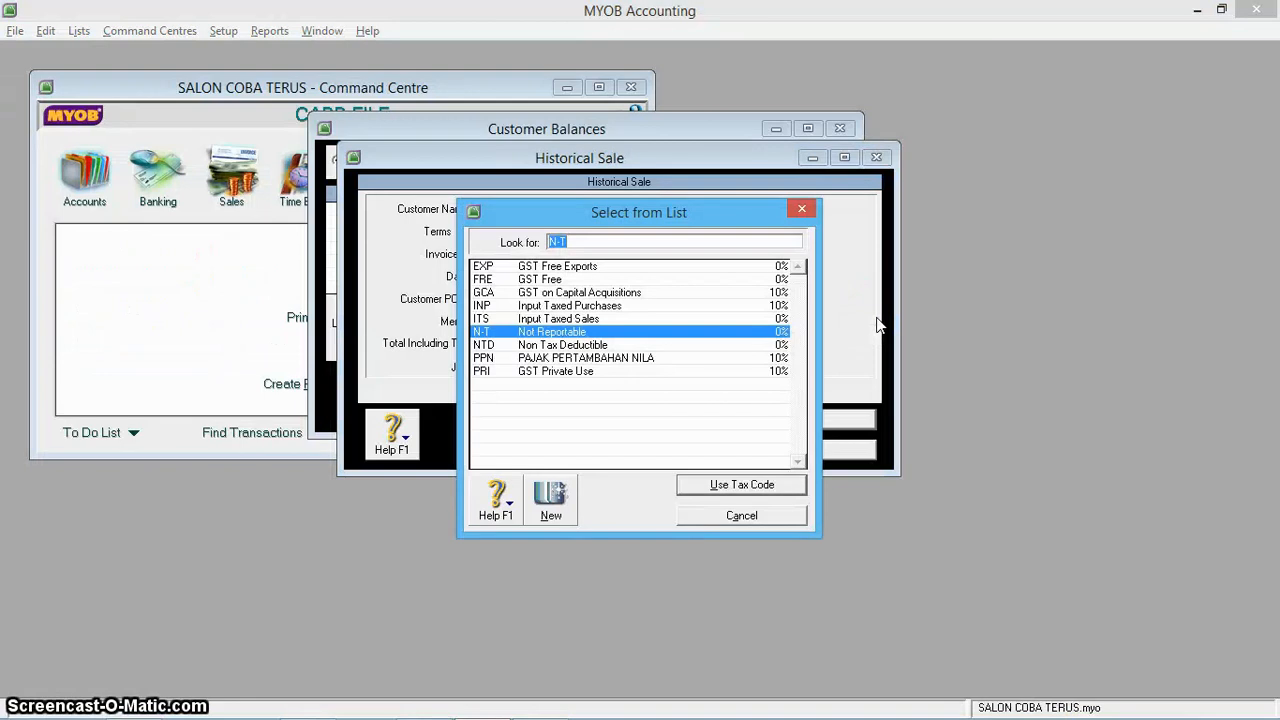
key("Down")
key("Down")
key("Return")
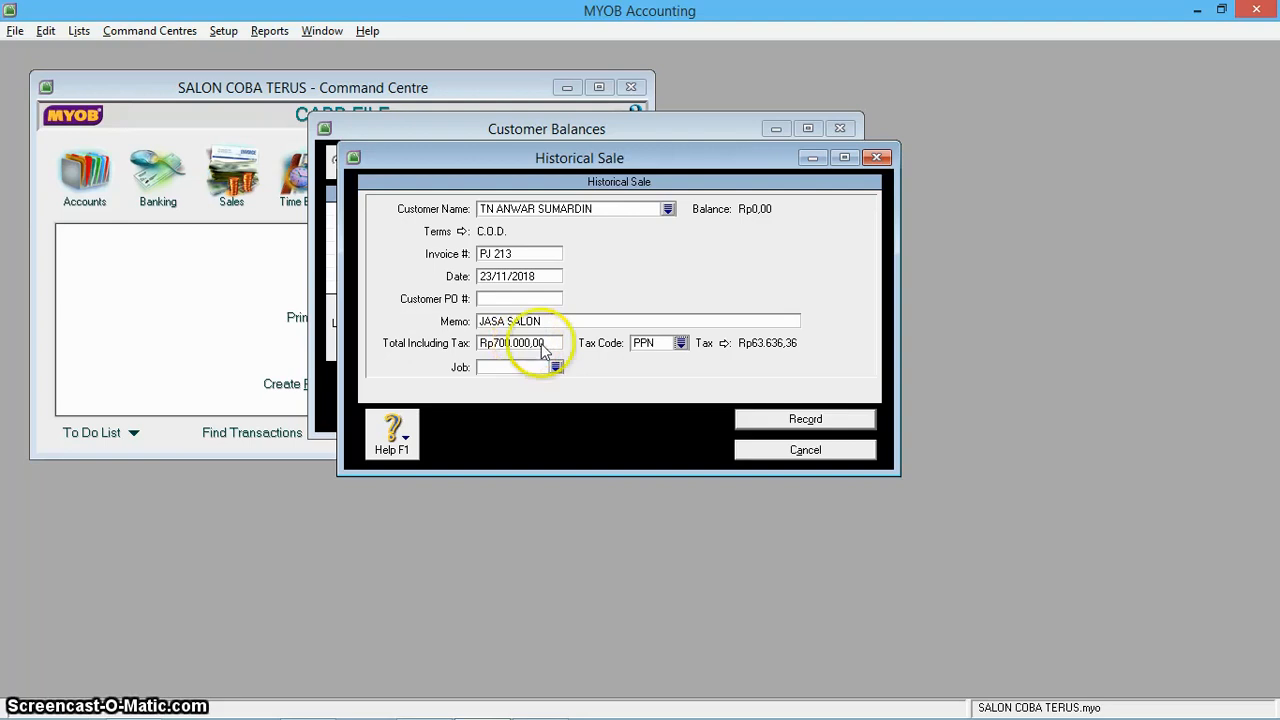
Compare the sale with the receivable in Excel and set its tax code back to N-T
key("alt+Tab")
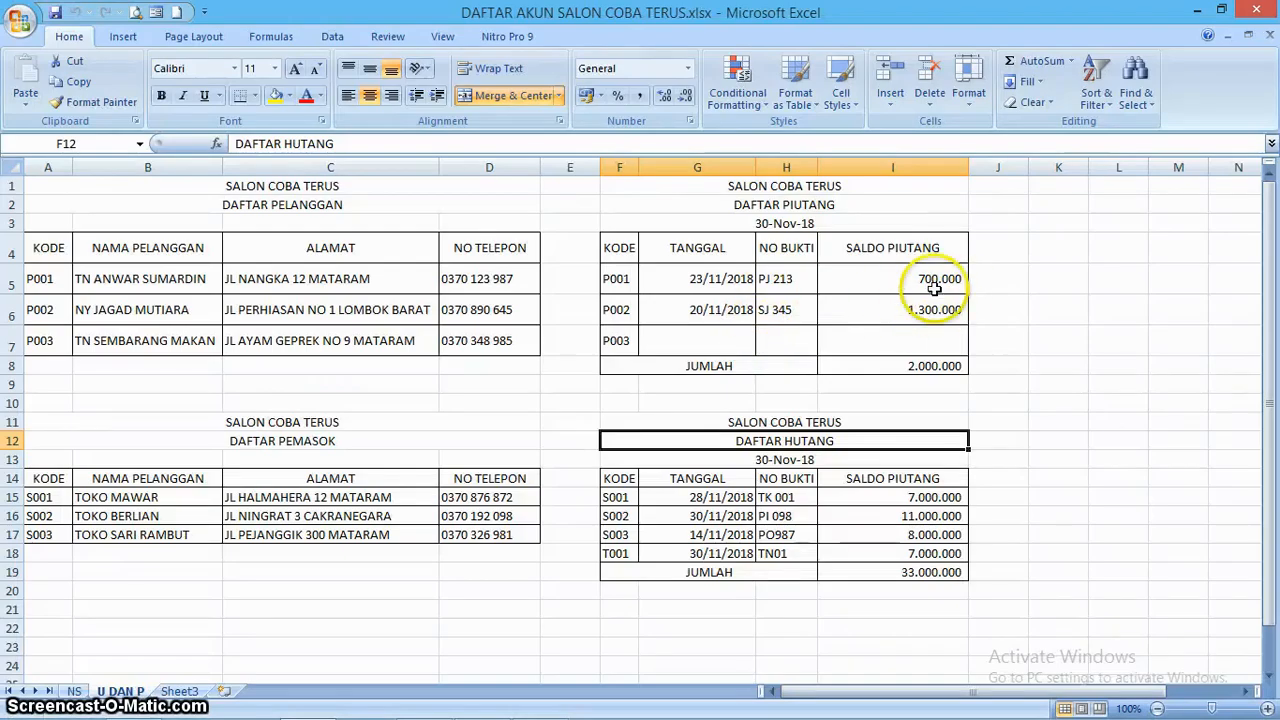
key("alt+Tab")
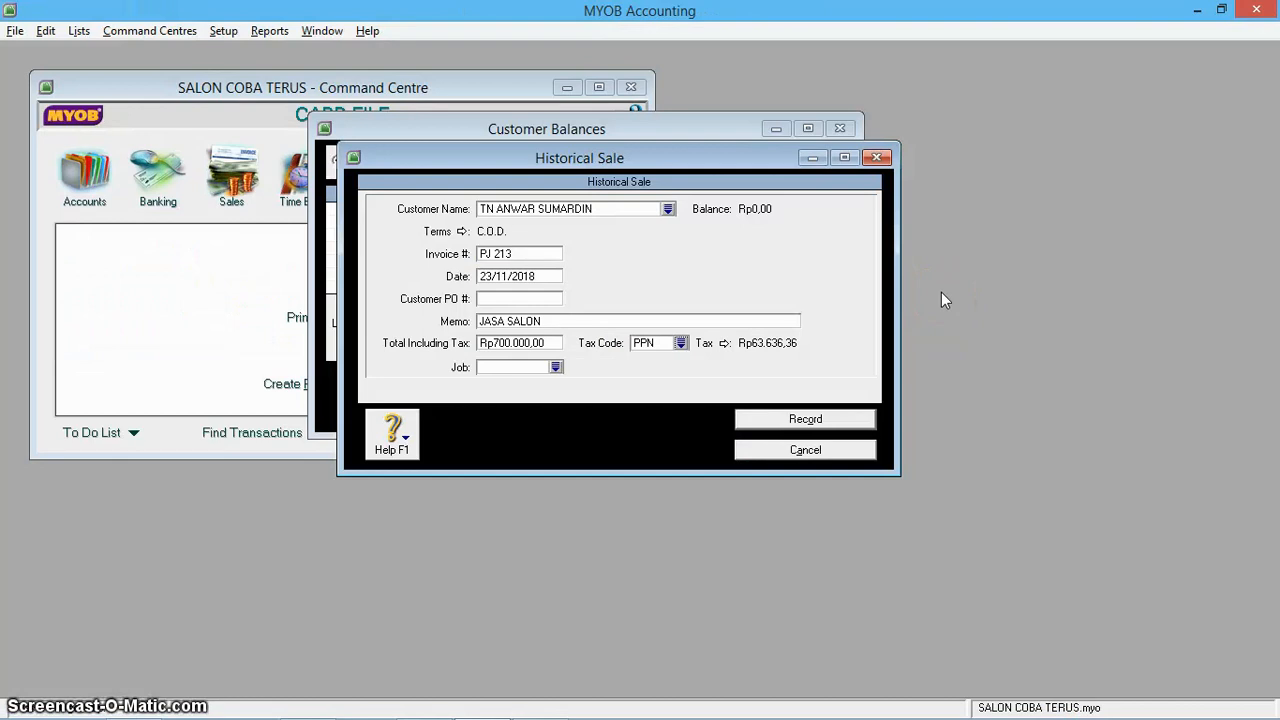
key("Return")
key("Up")
key("Up")
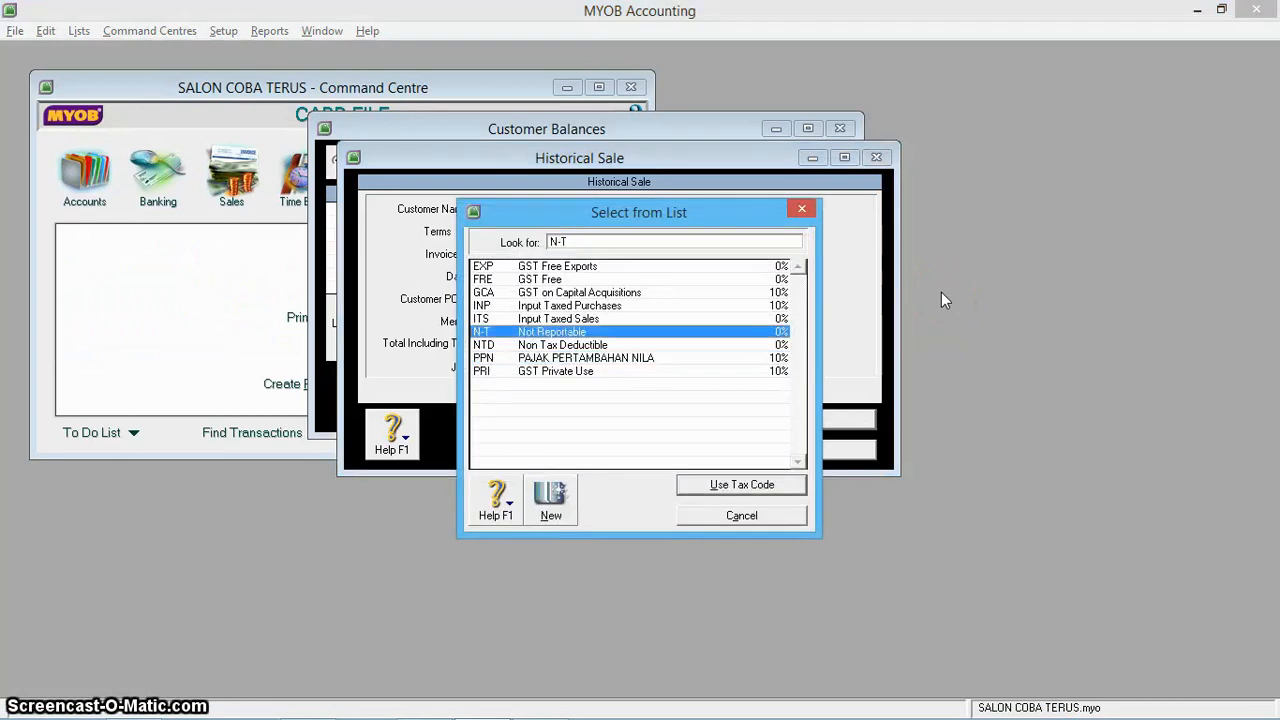
key("Return")
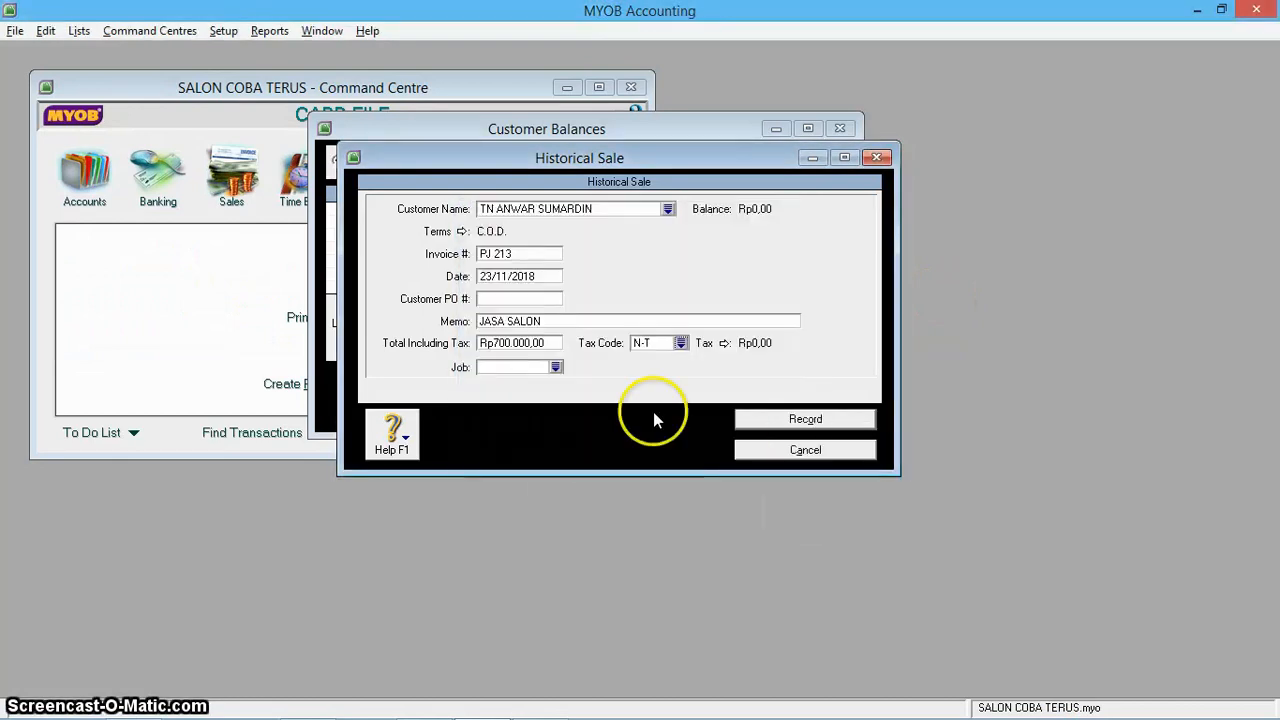
Check the PJ 213 sale against the Excel receivables table, record it and acknowledge the notice
key("alt+Tab")
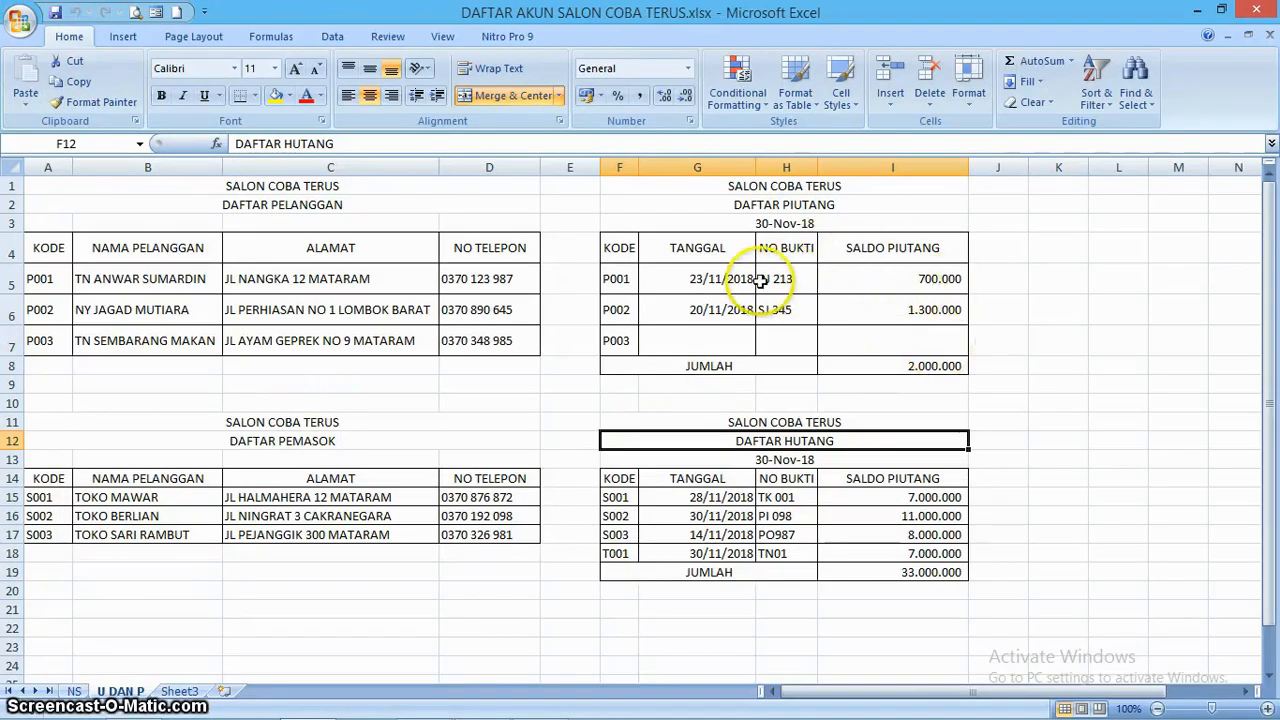
key("alt+Tab")
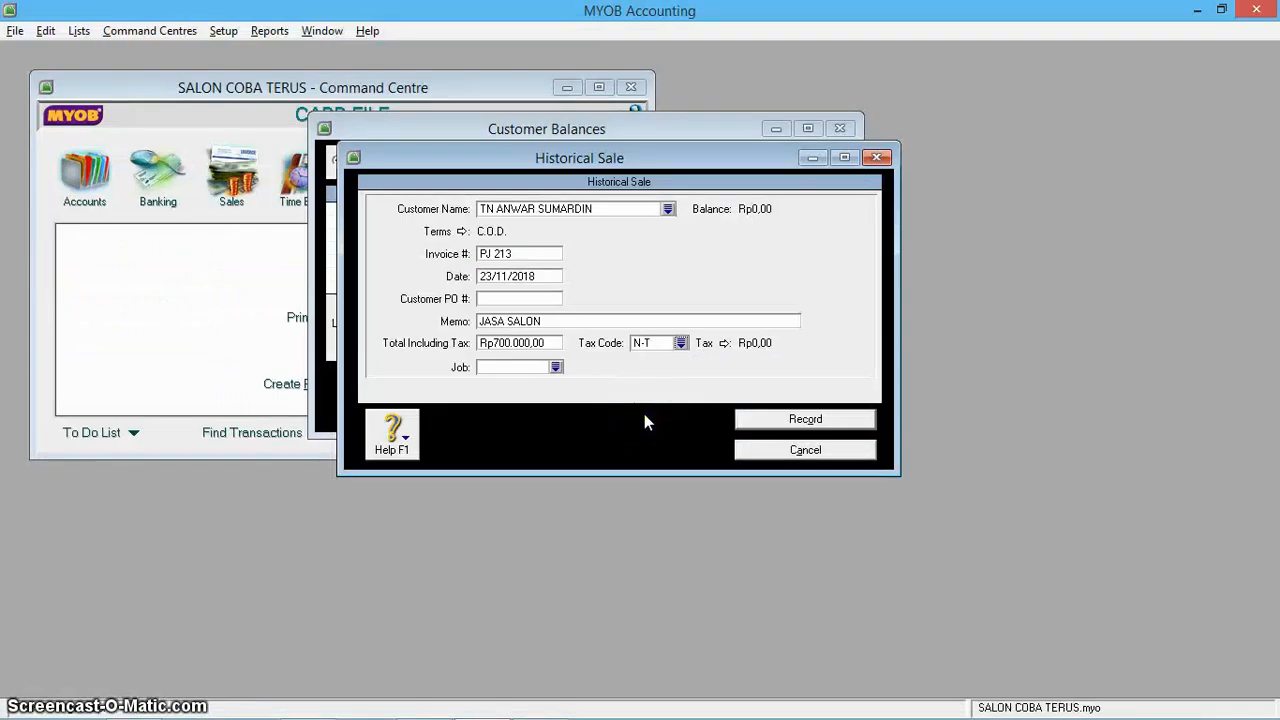
left_click(843, 422)
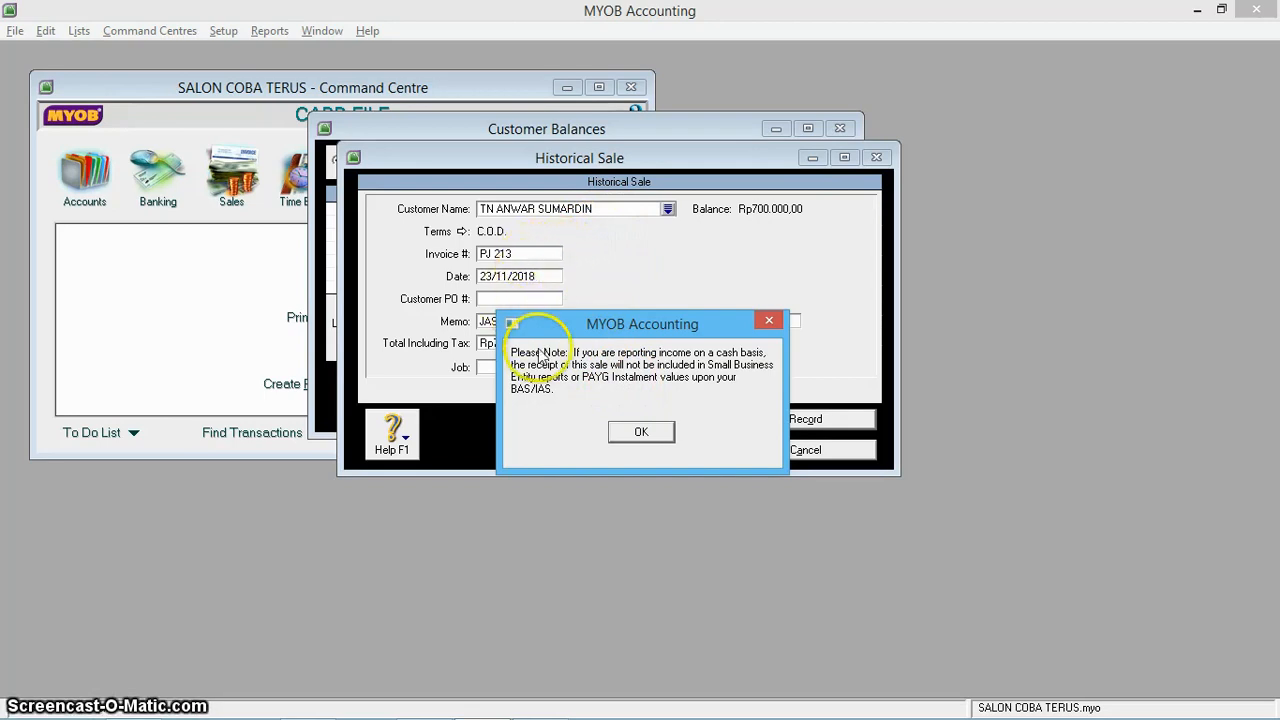
left_click(642, 434)
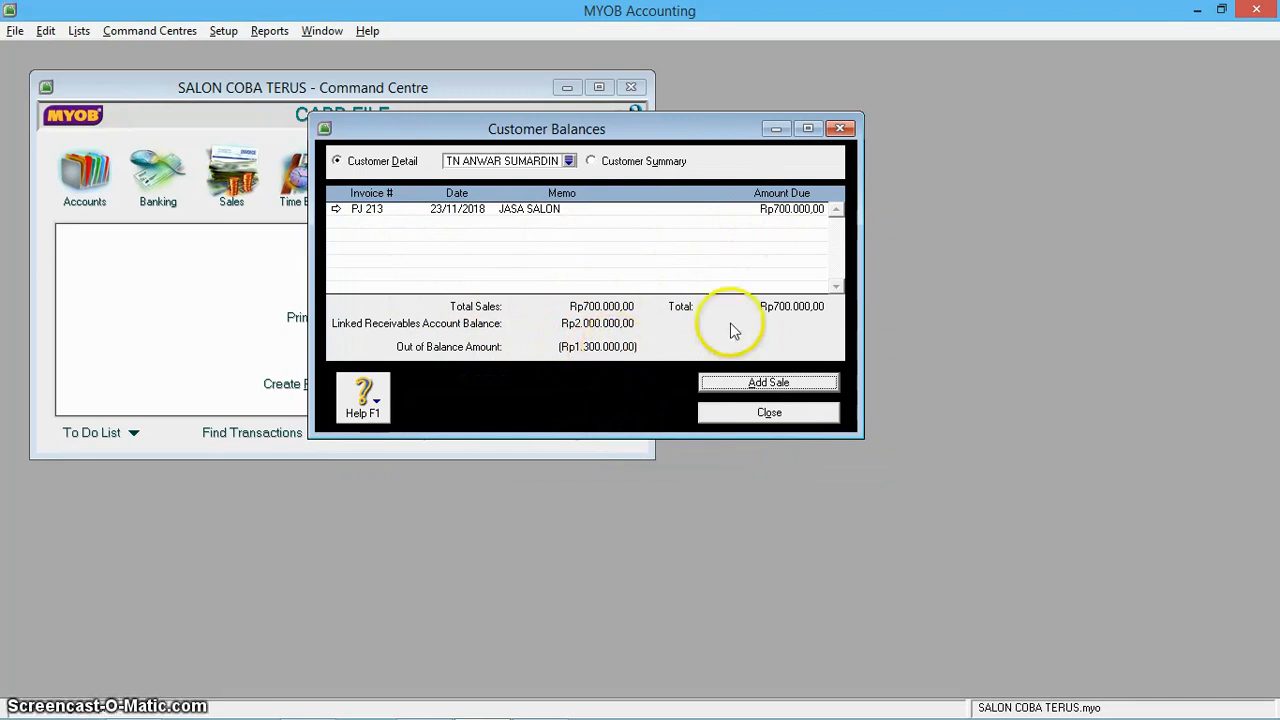
Start a new historical sale and choose the second customer from the Excel receivables list
left_click(790, 381)
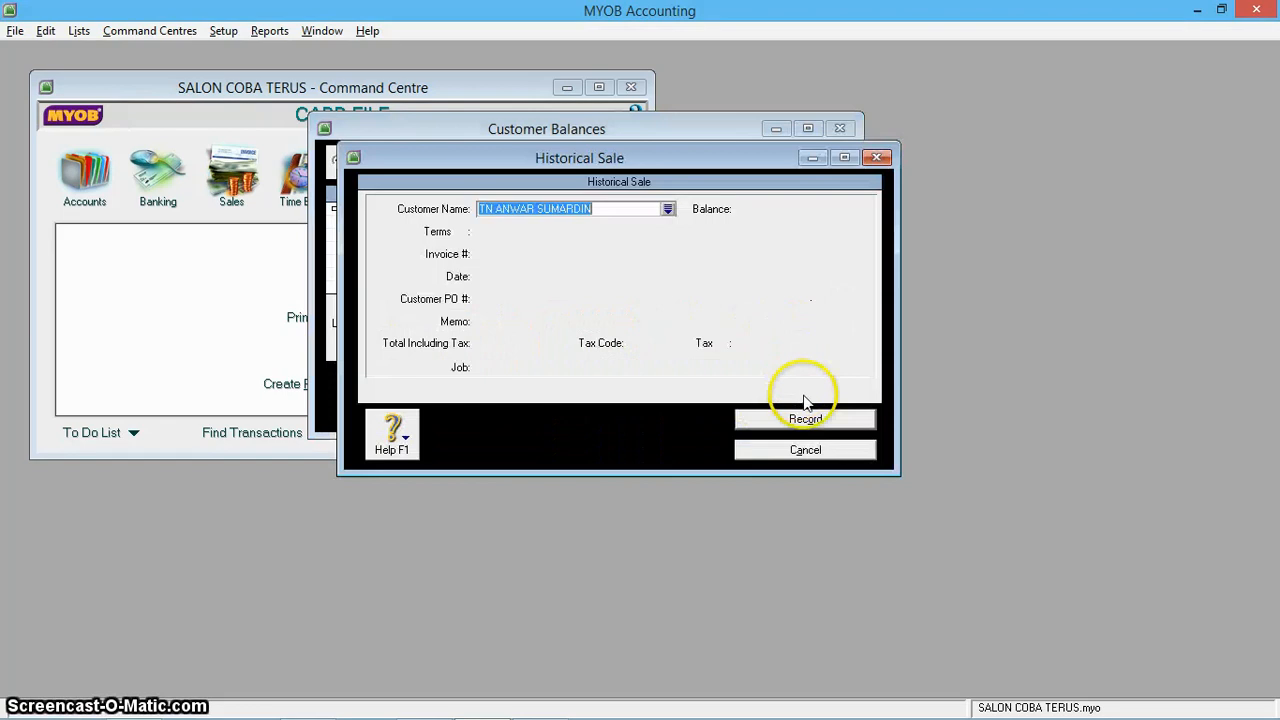
left_click(815, 453)
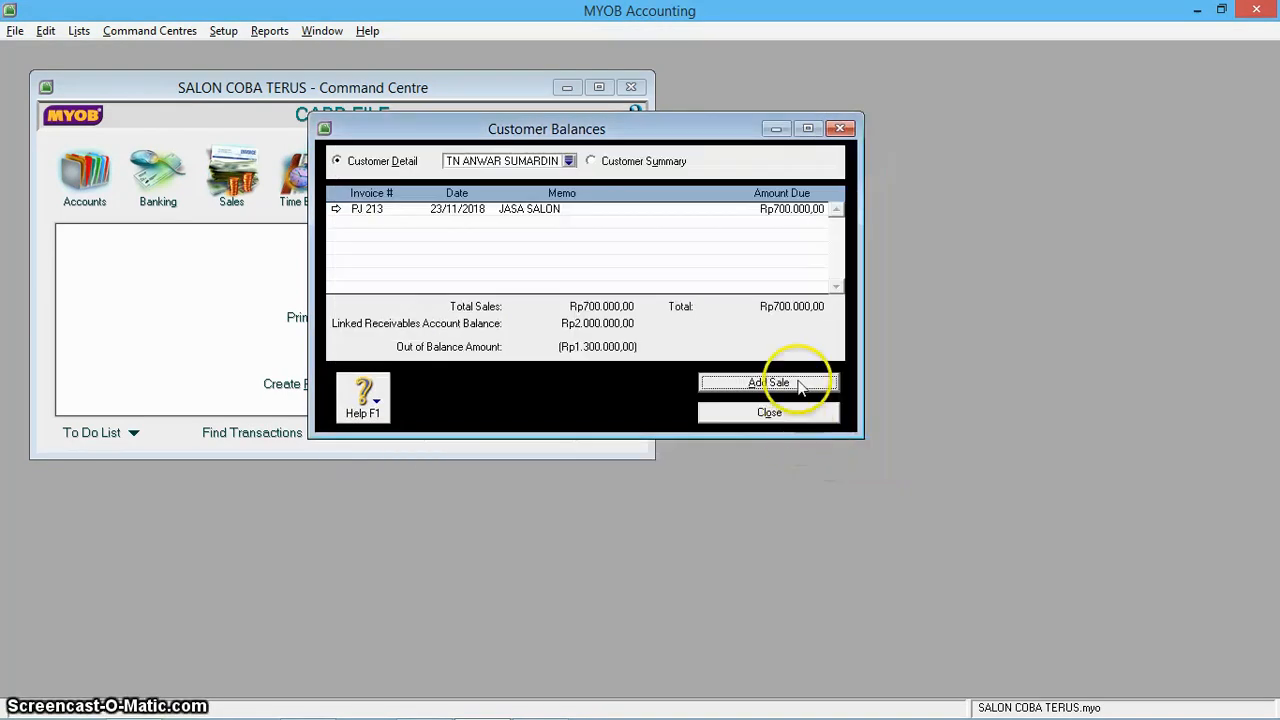
left_click(799, 384)
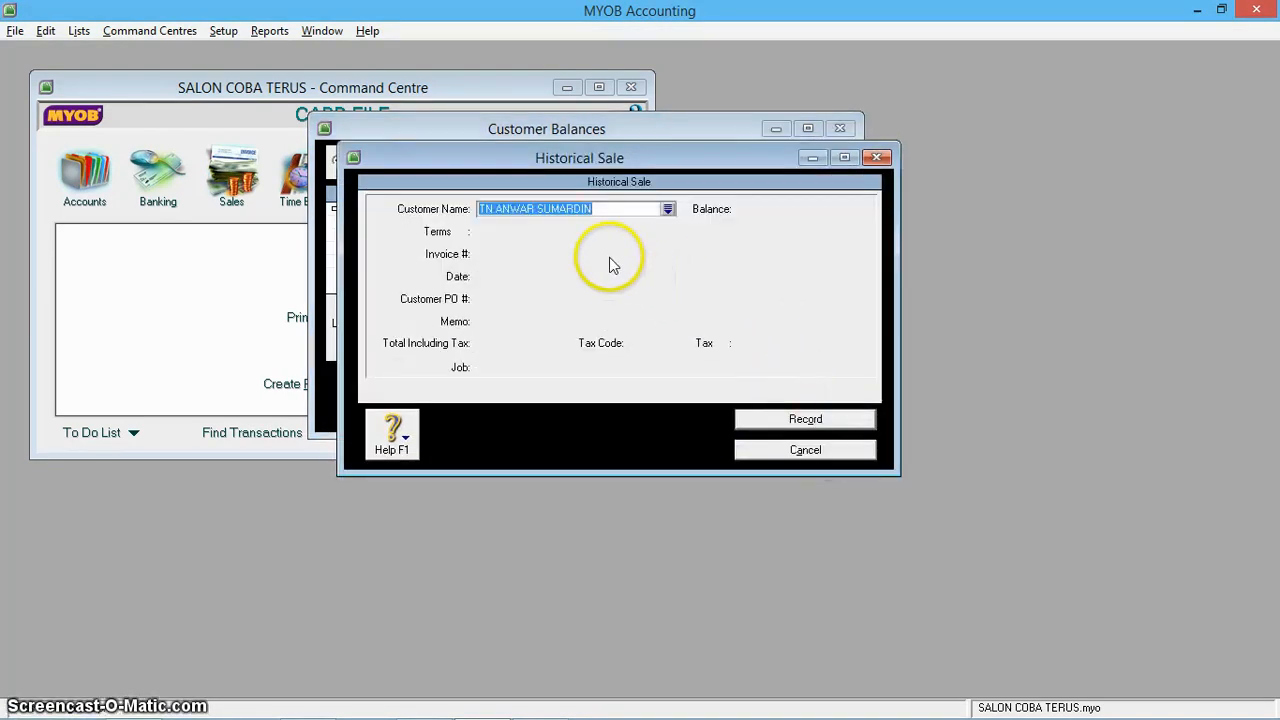
left_click(668, 210)
key("alt+Tab")
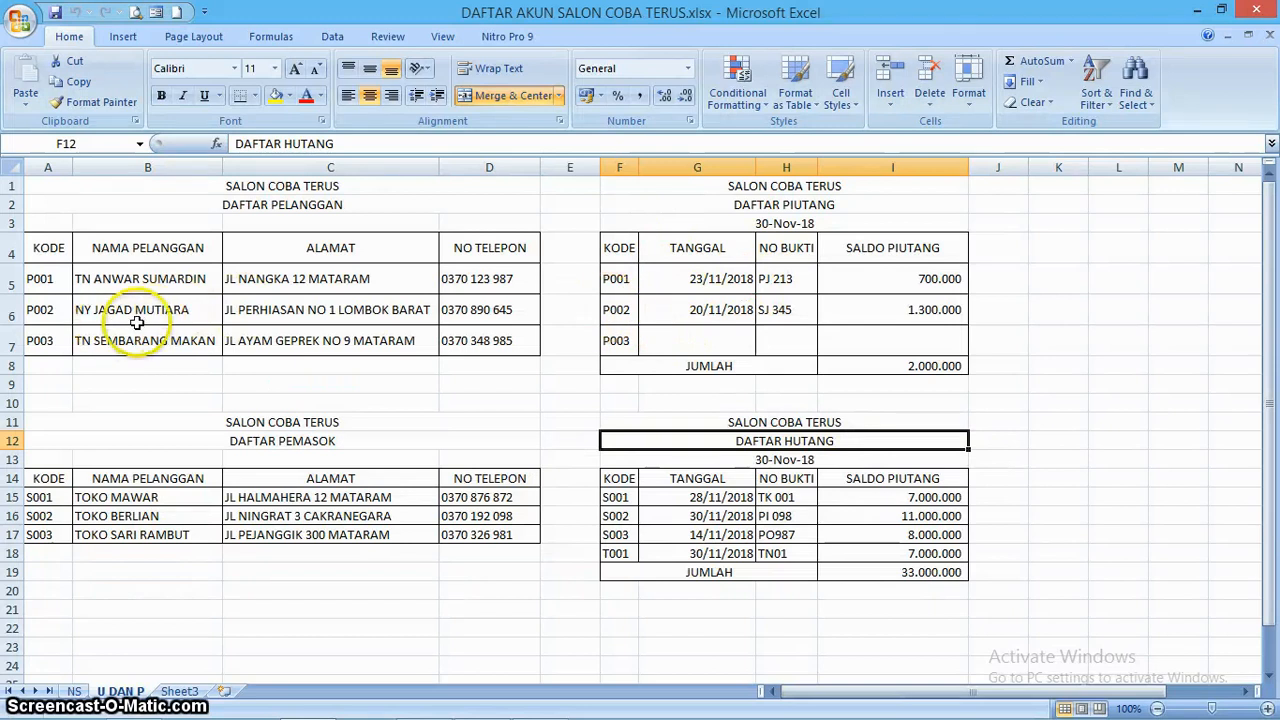
key("alt+Tab")
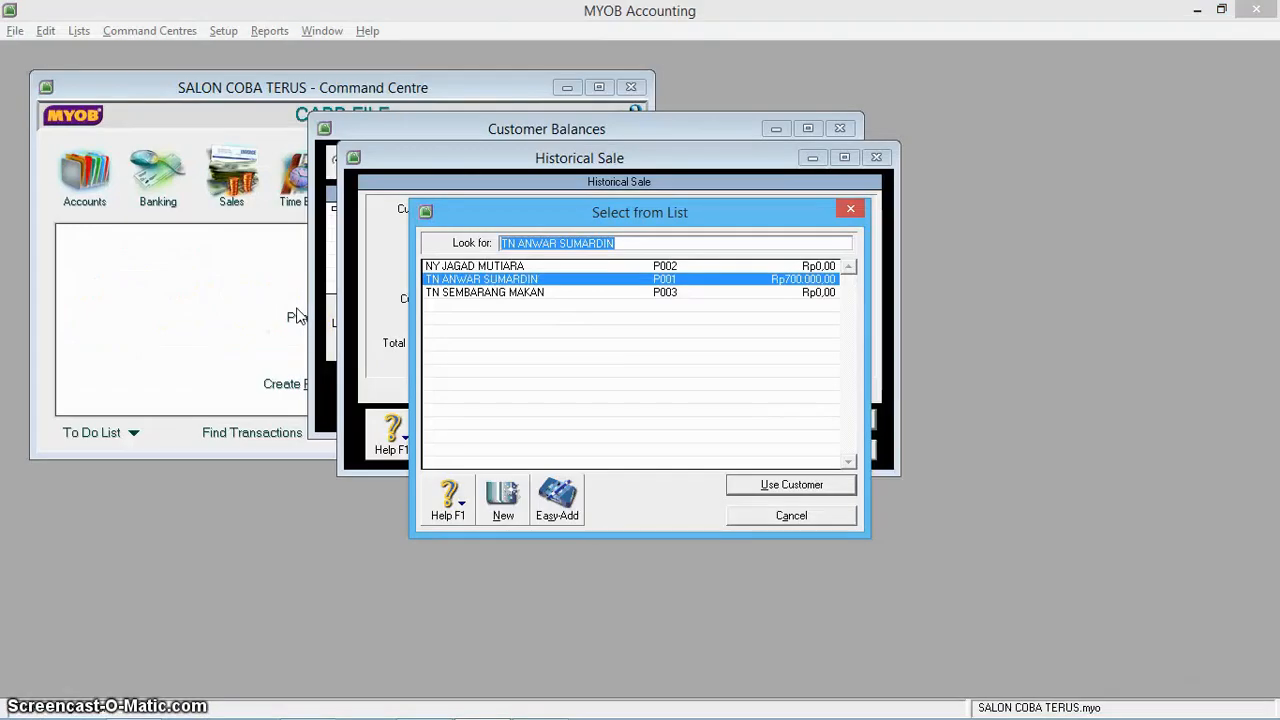
key("Up")
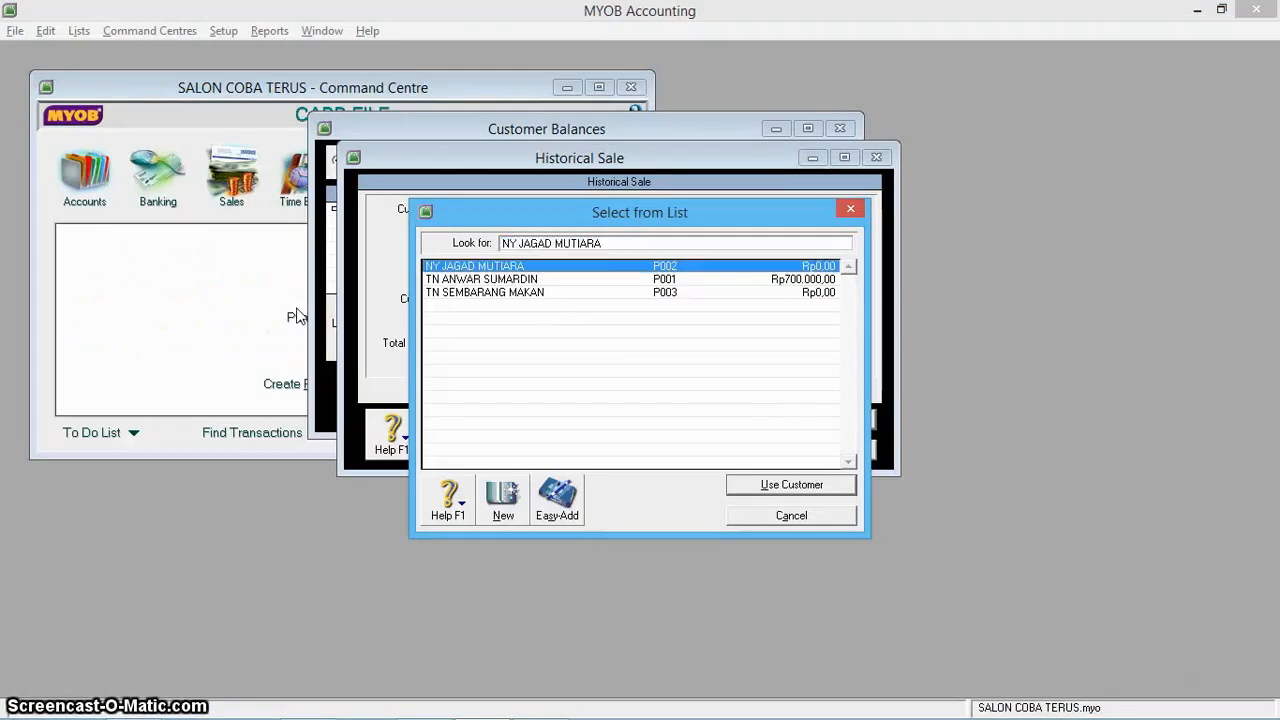
left_click(791, 485)
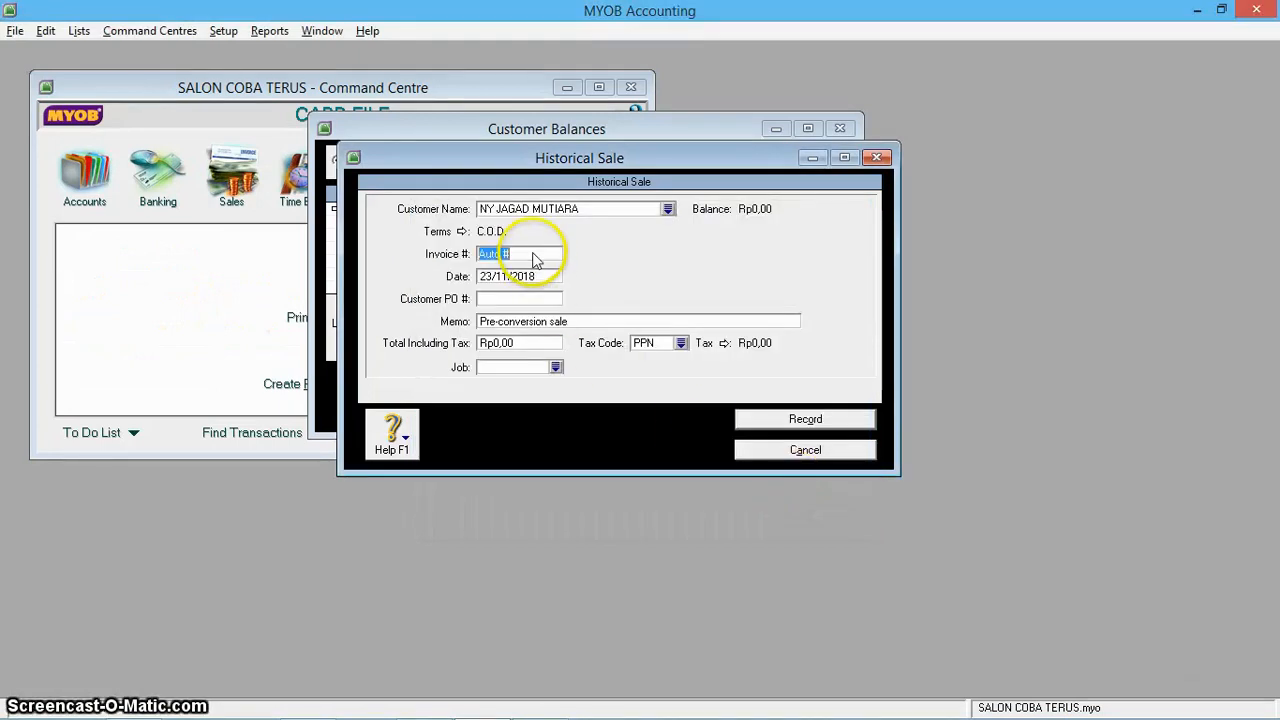
Using the Excel receivables list, fill in the sale's invoice number SJ 345, memo JASA SALON and tax-inclusive total 1300000
key("alt+Tab")
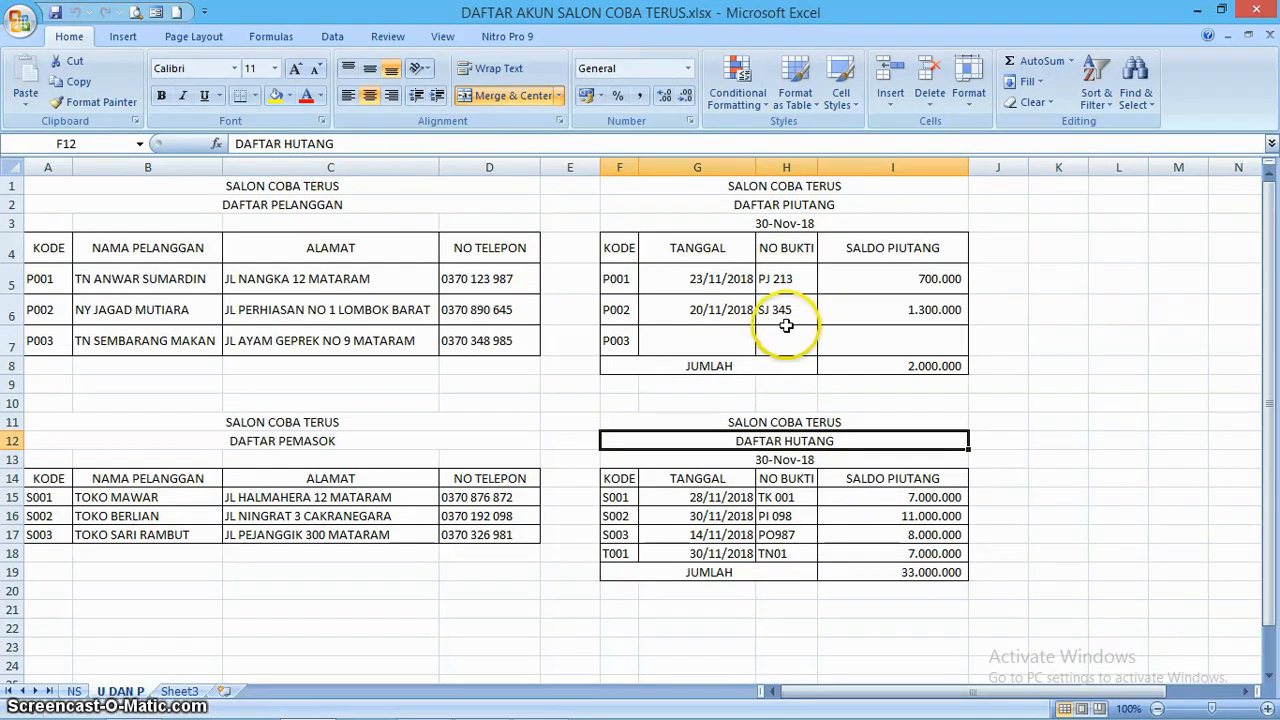
key("alt+Tab")
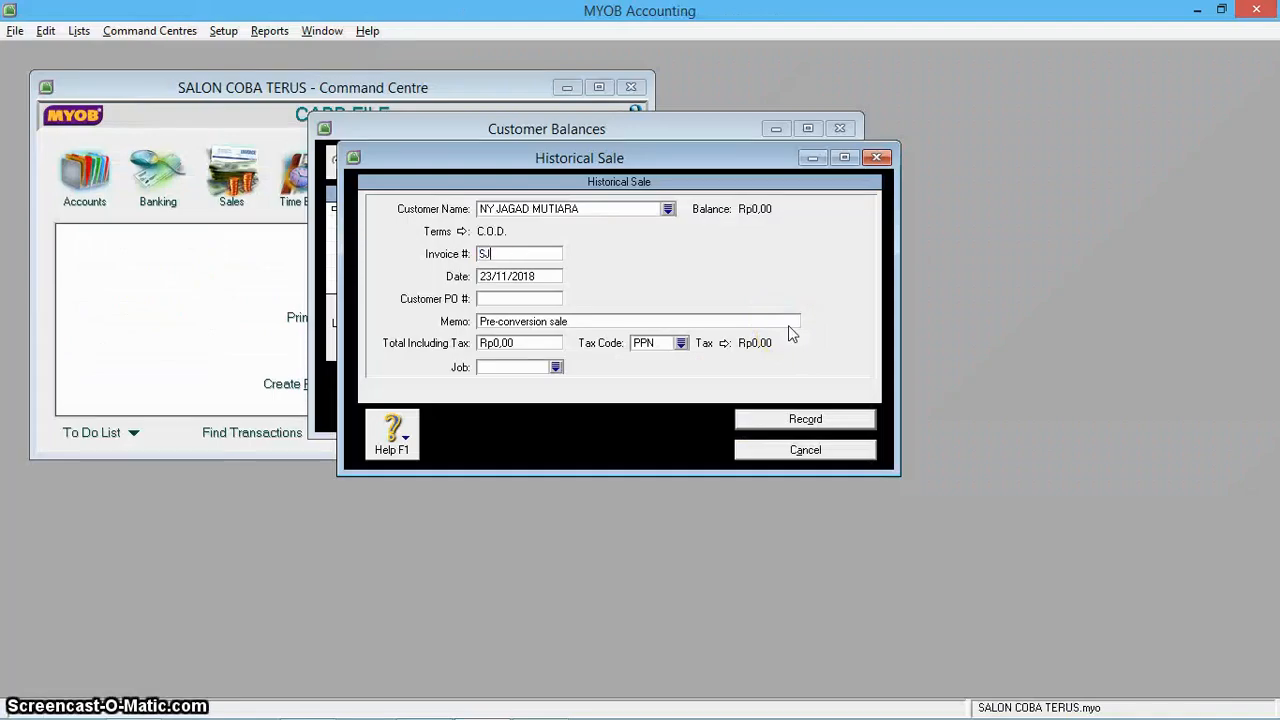
type("SJ 345")
left_click(659, 324)
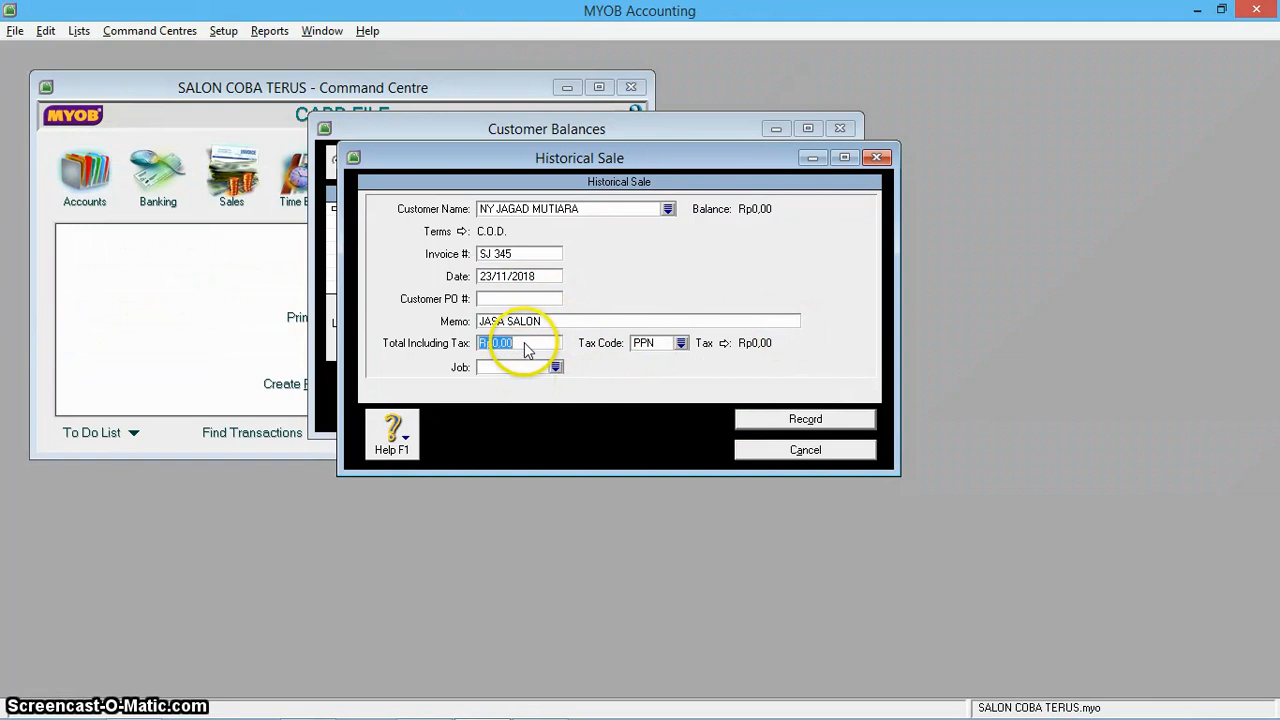
key("alt+Tab")
key("alt+Tab")
type("1")
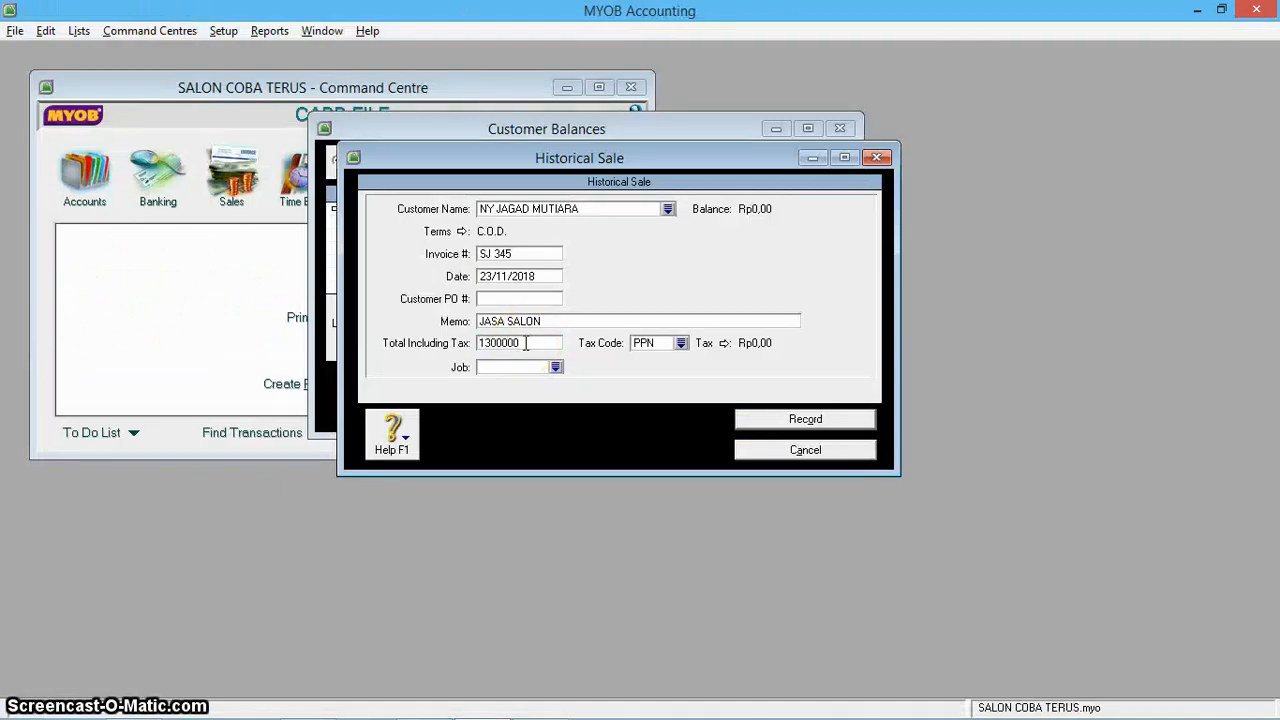
Set the SJ 345 sale's tax code to N-T (Not Reportable), record it and acknowledge the notices
left_click(681, 343)
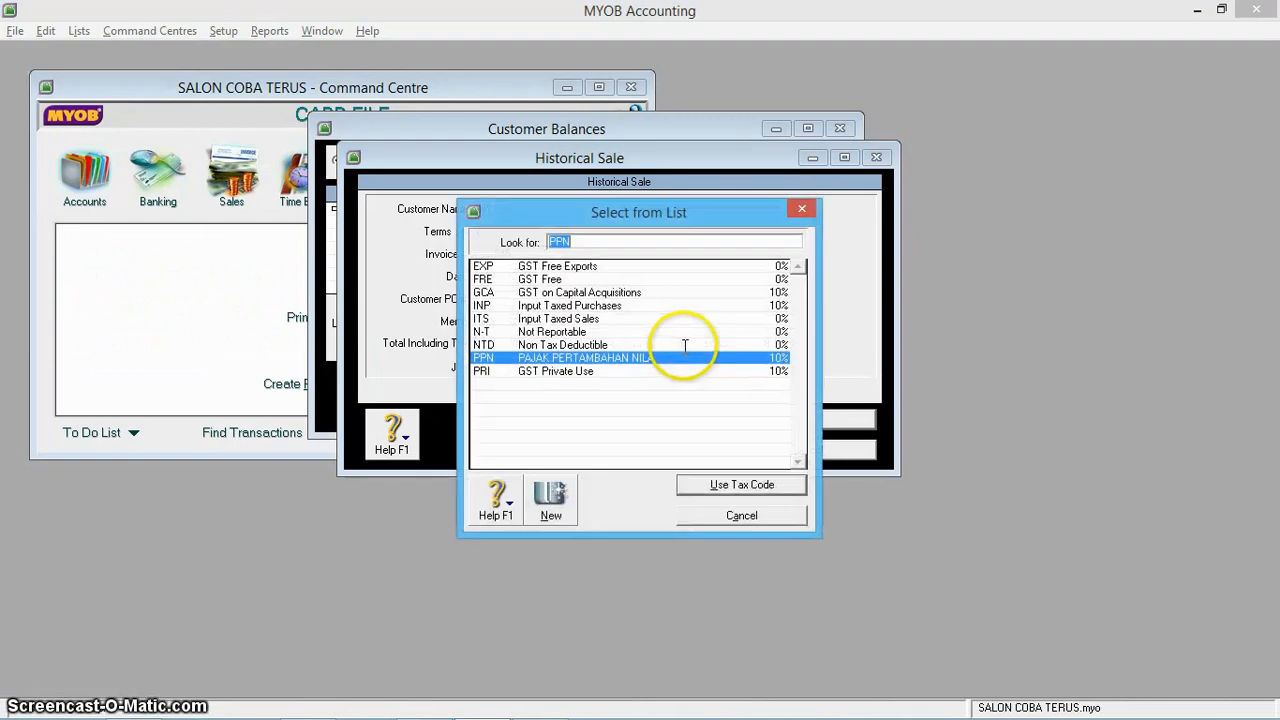
double_click(552, 331)
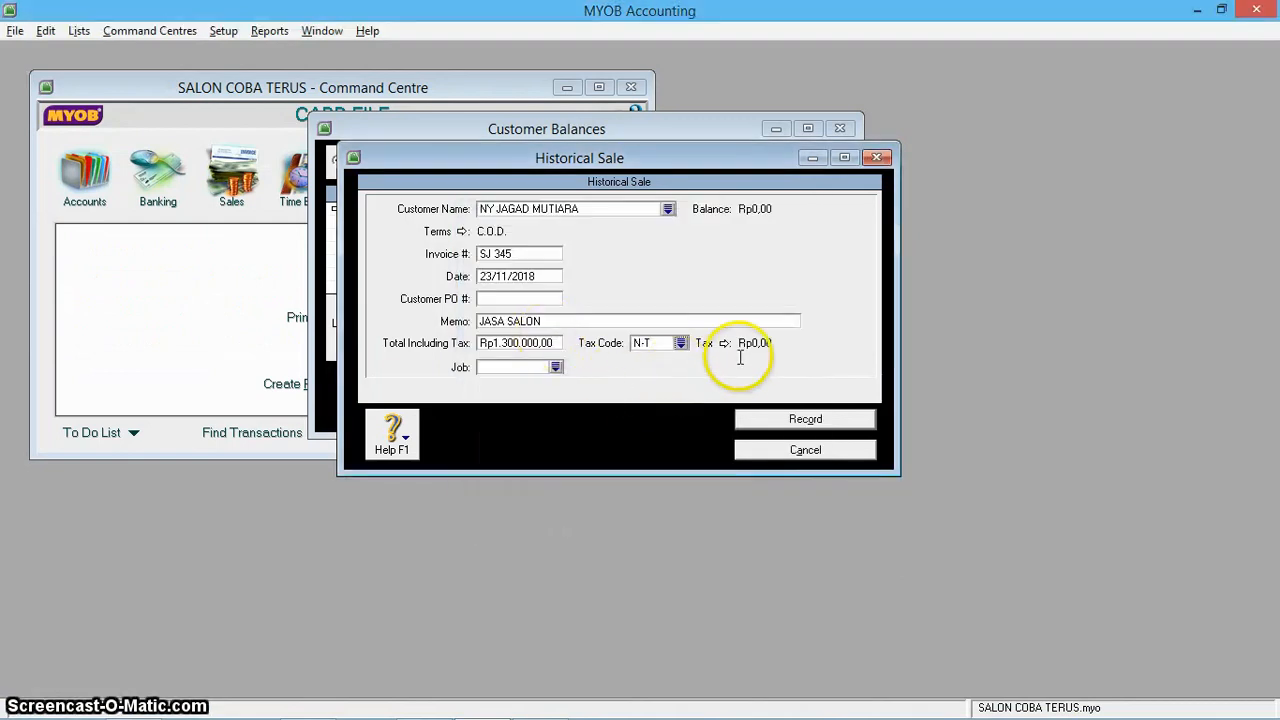
left_click(805, 419)
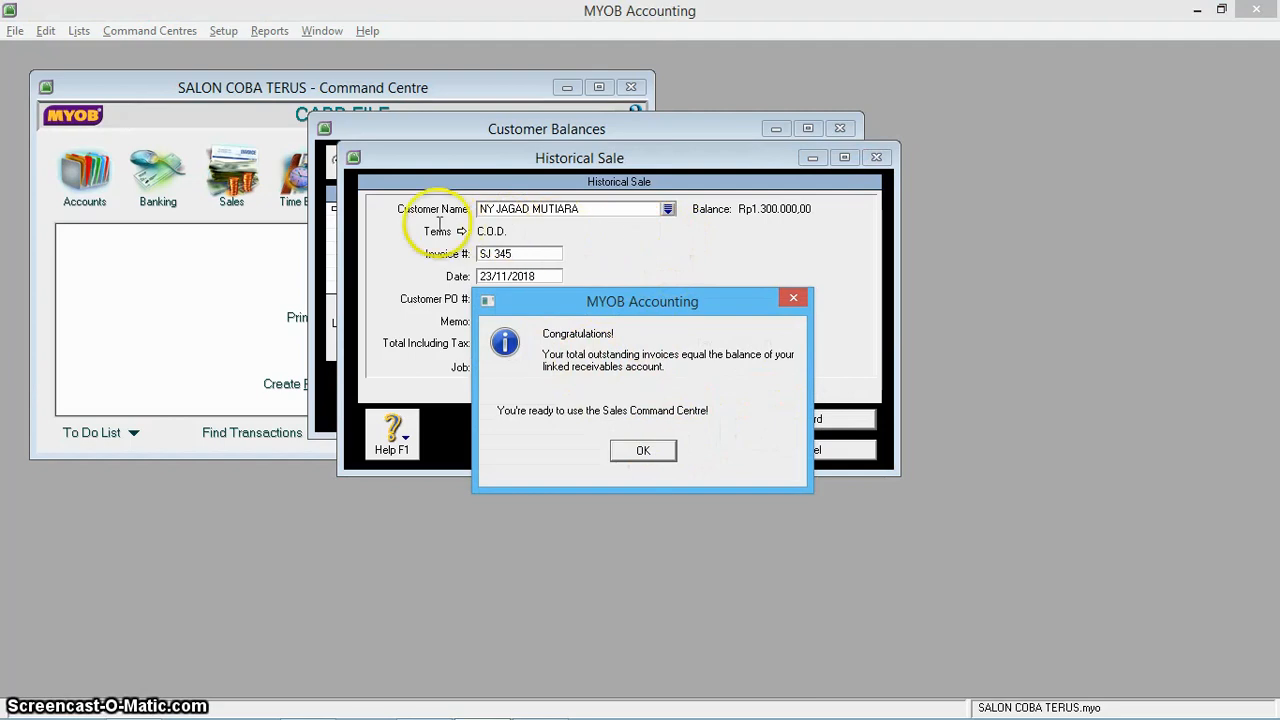
left_click(643, 451)
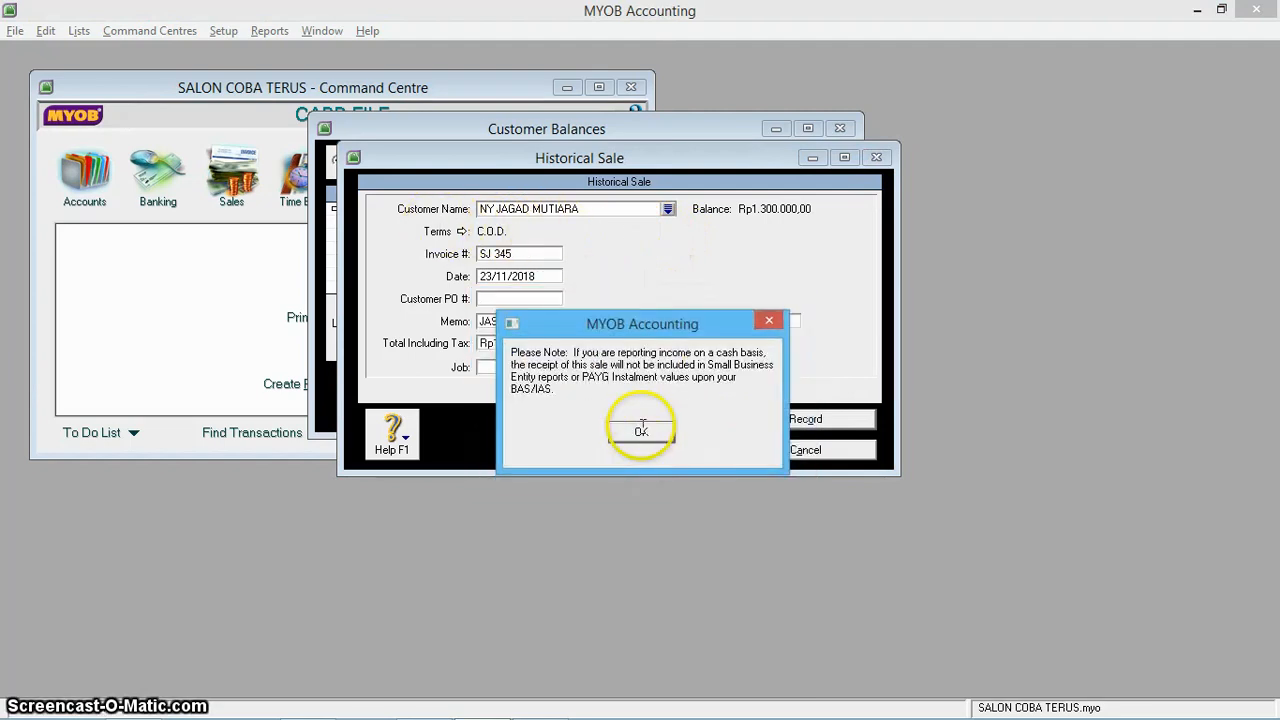
left_click(641, 432)
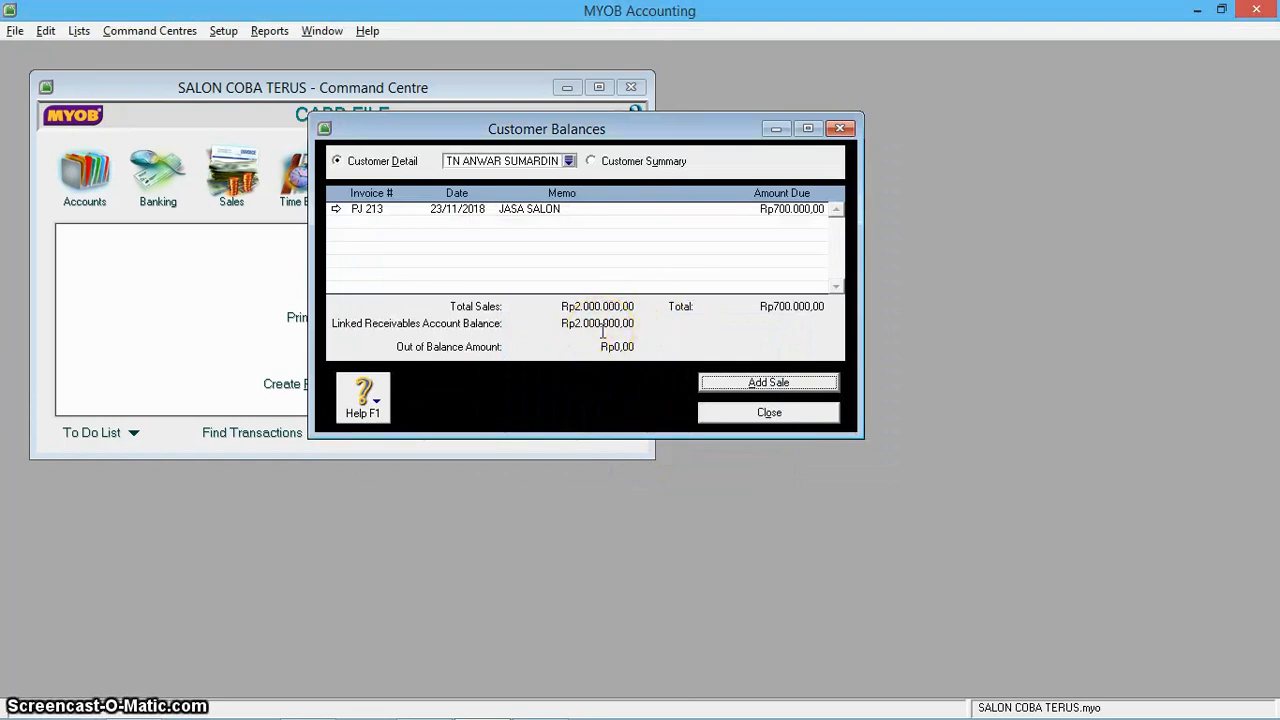
Close the customer balances and open the supplier balance details for TOKO MAWAR
left_click(764, 413)
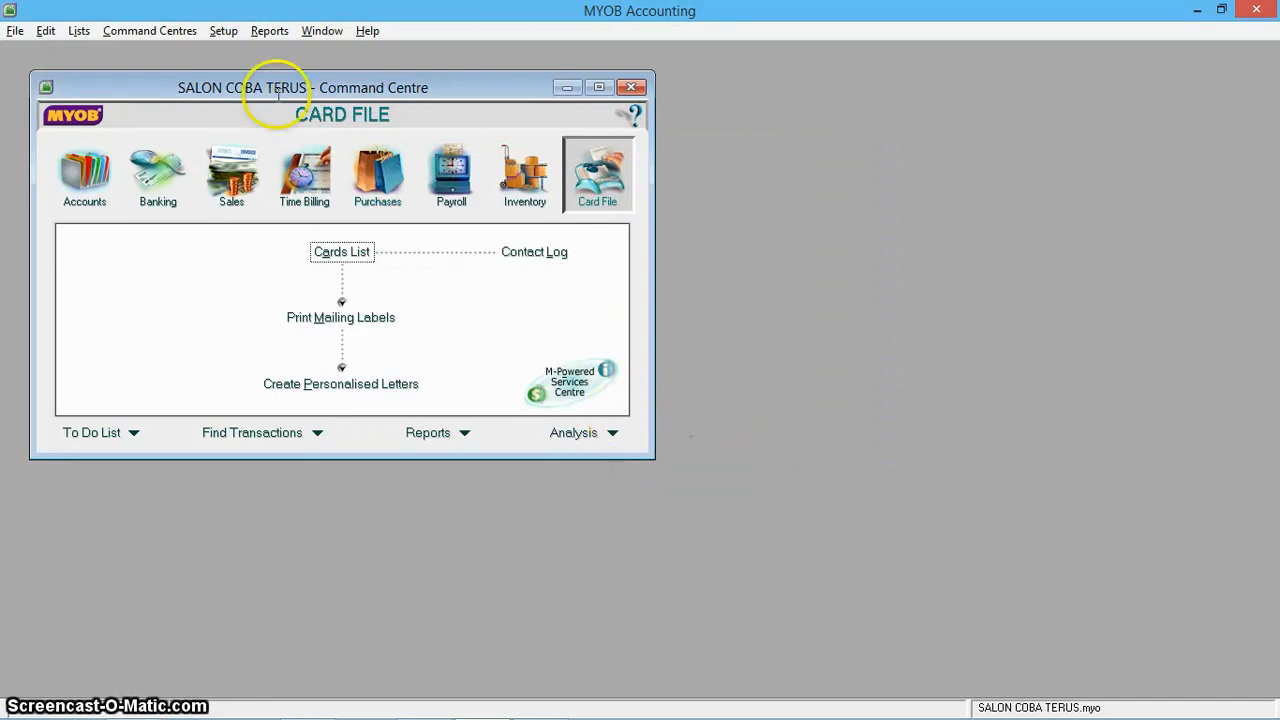
left_click(227, 31)
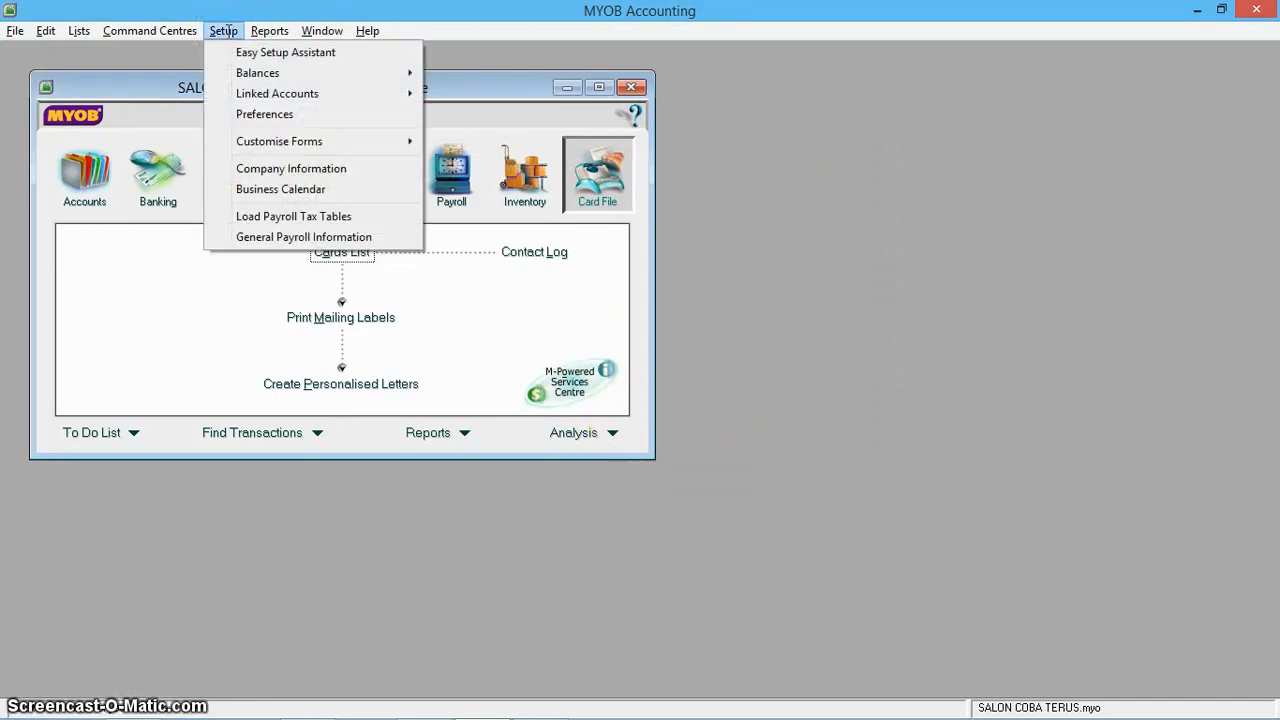
mouse_move(262, 72)
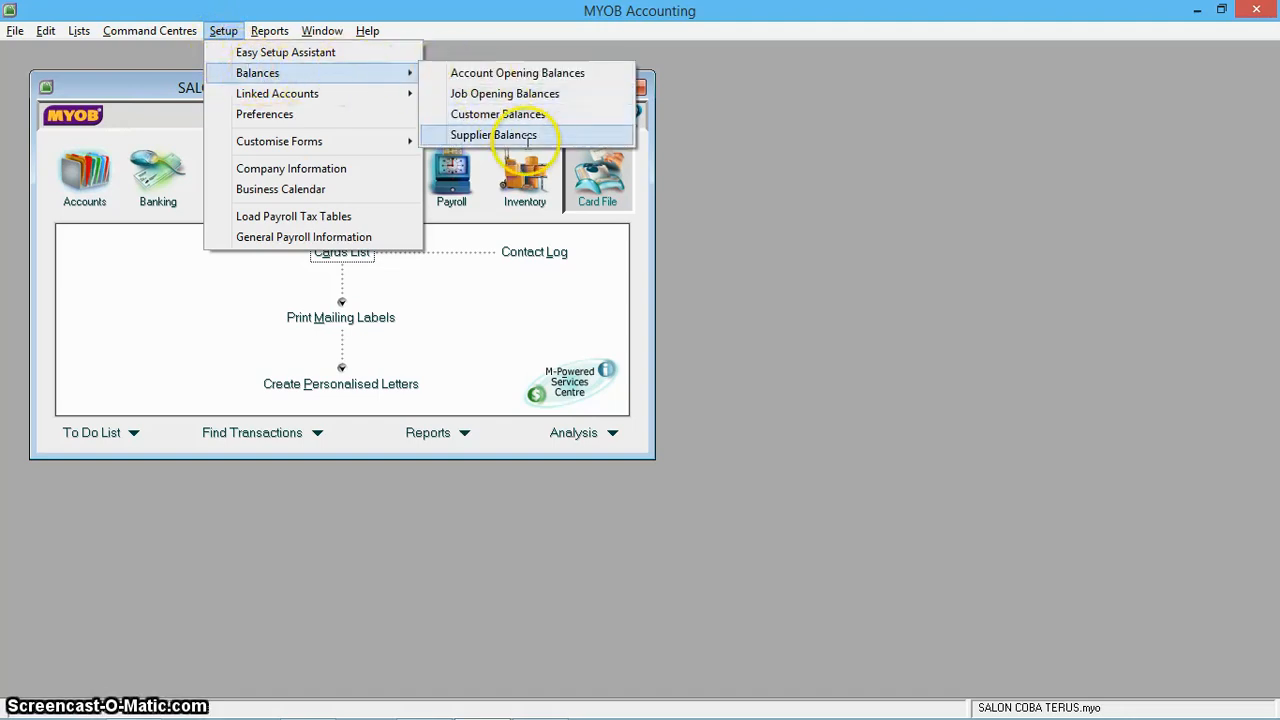
left_click(541, 134)
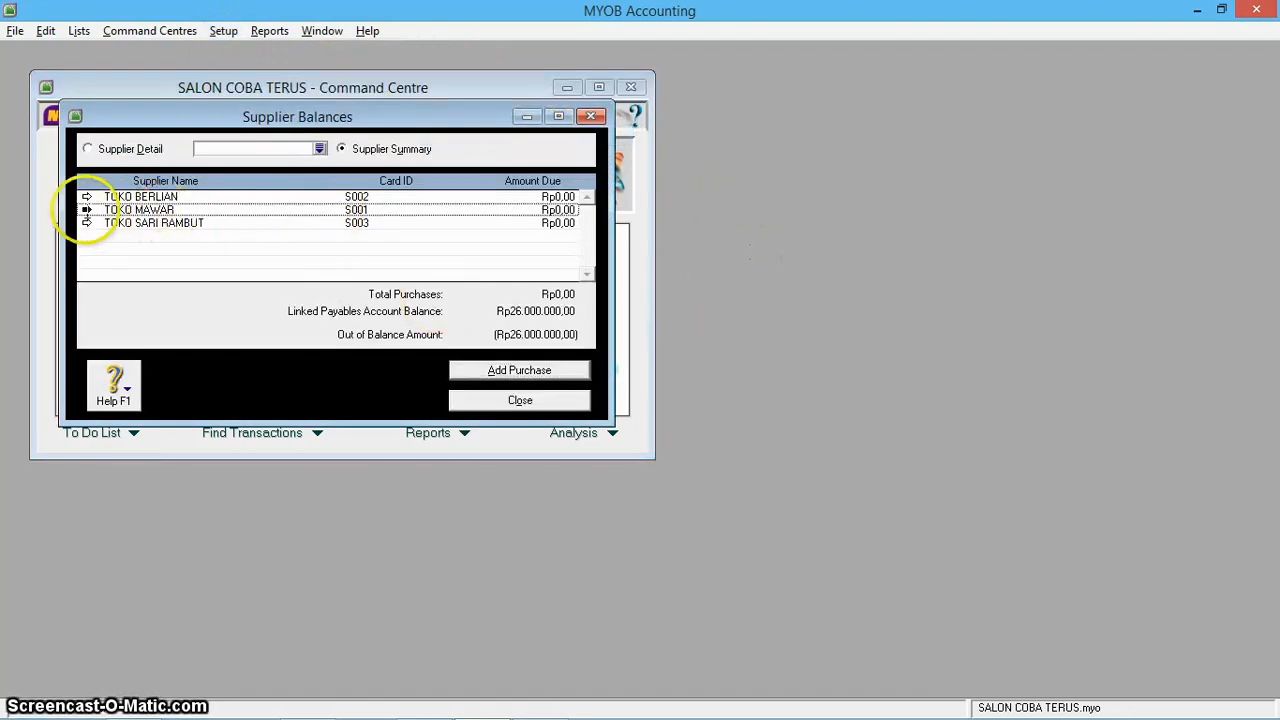
left_click(86, 210)
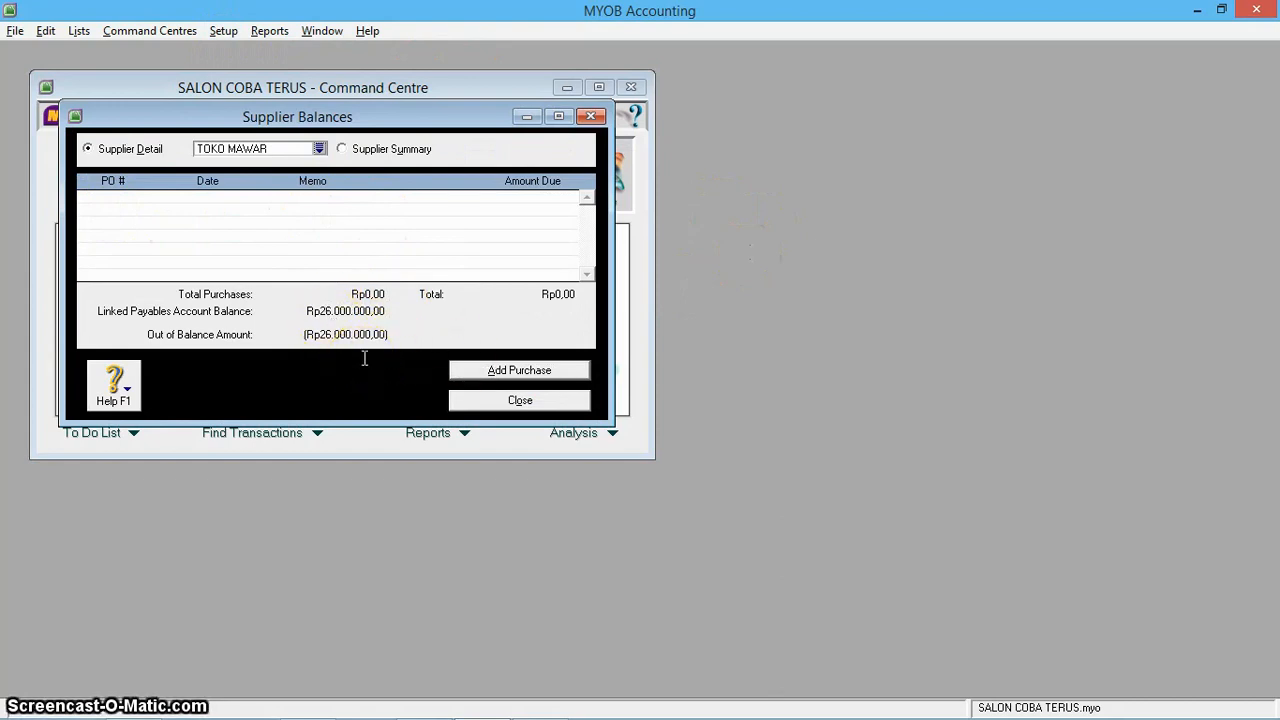
Review the liability accounts in the account opening balances and compare them with the payables total in the Excel DAFTAR HUTANG table
left_click(218, 31)
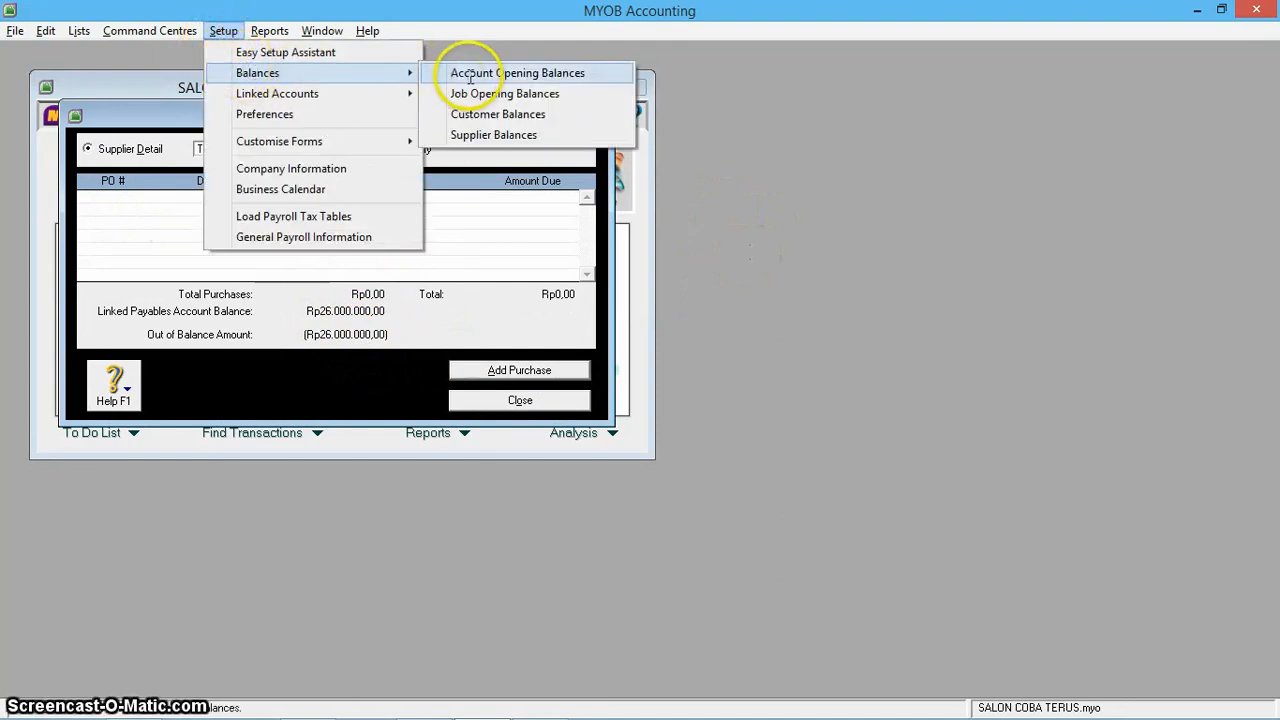
left_click(468, 73)
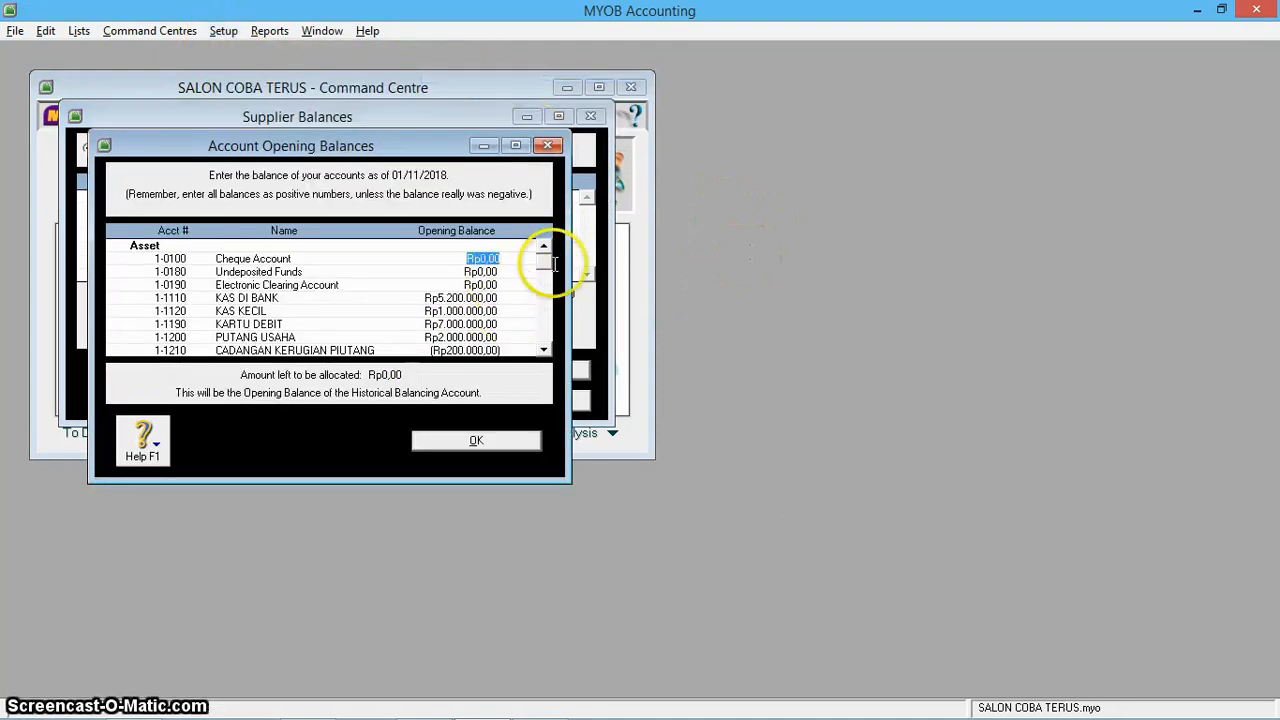
left_click(543, 349)
scroll(520, 345, "down", 7)
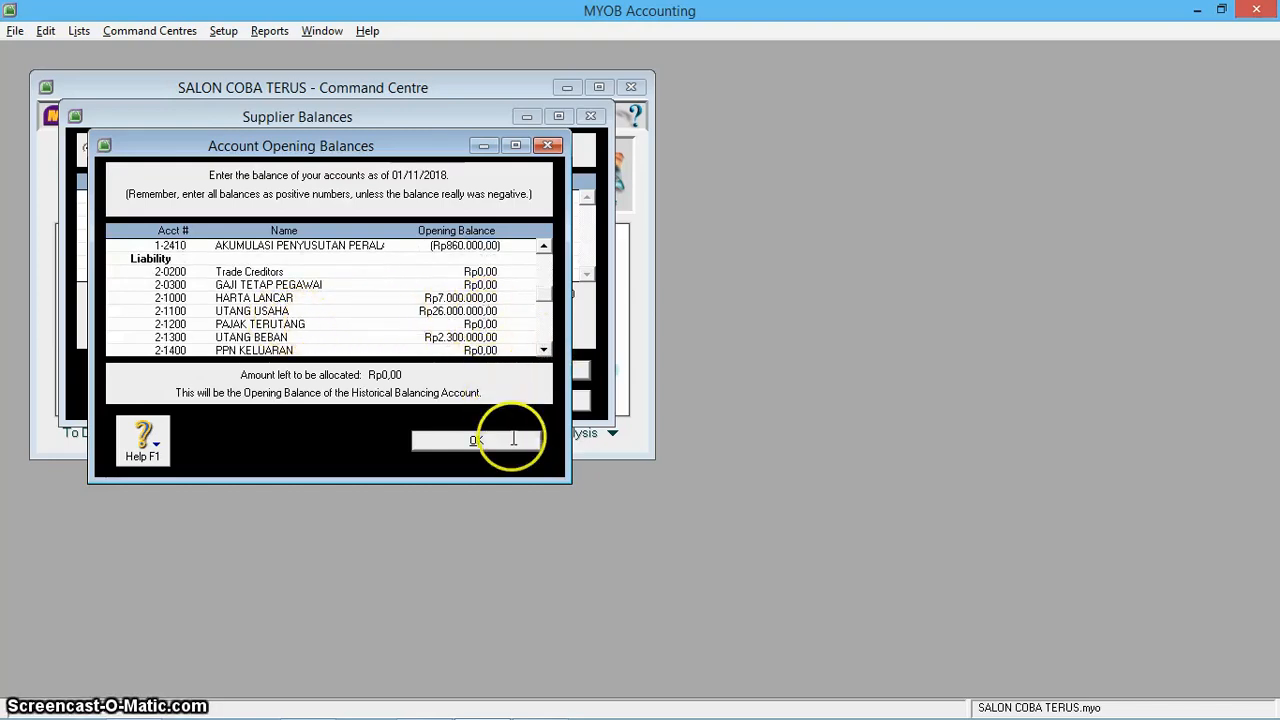
left_click(508, 441)
key("alt+Tab")
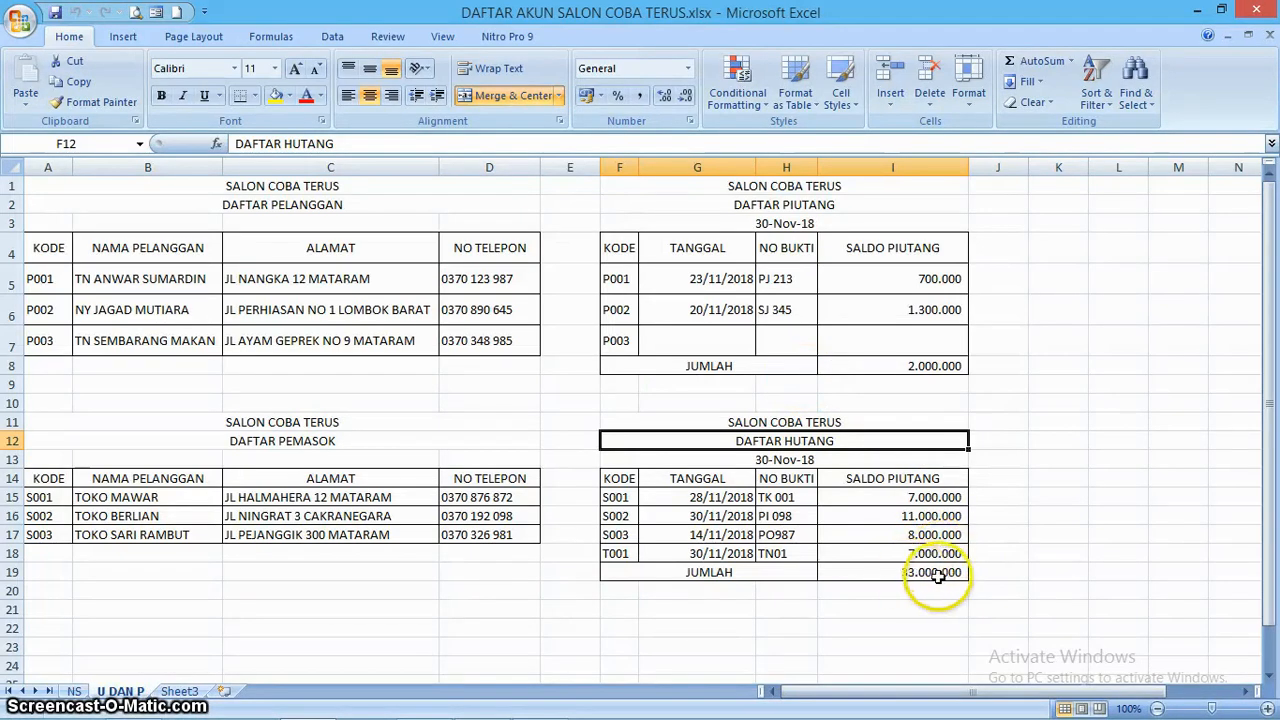
key("alt+Tab")
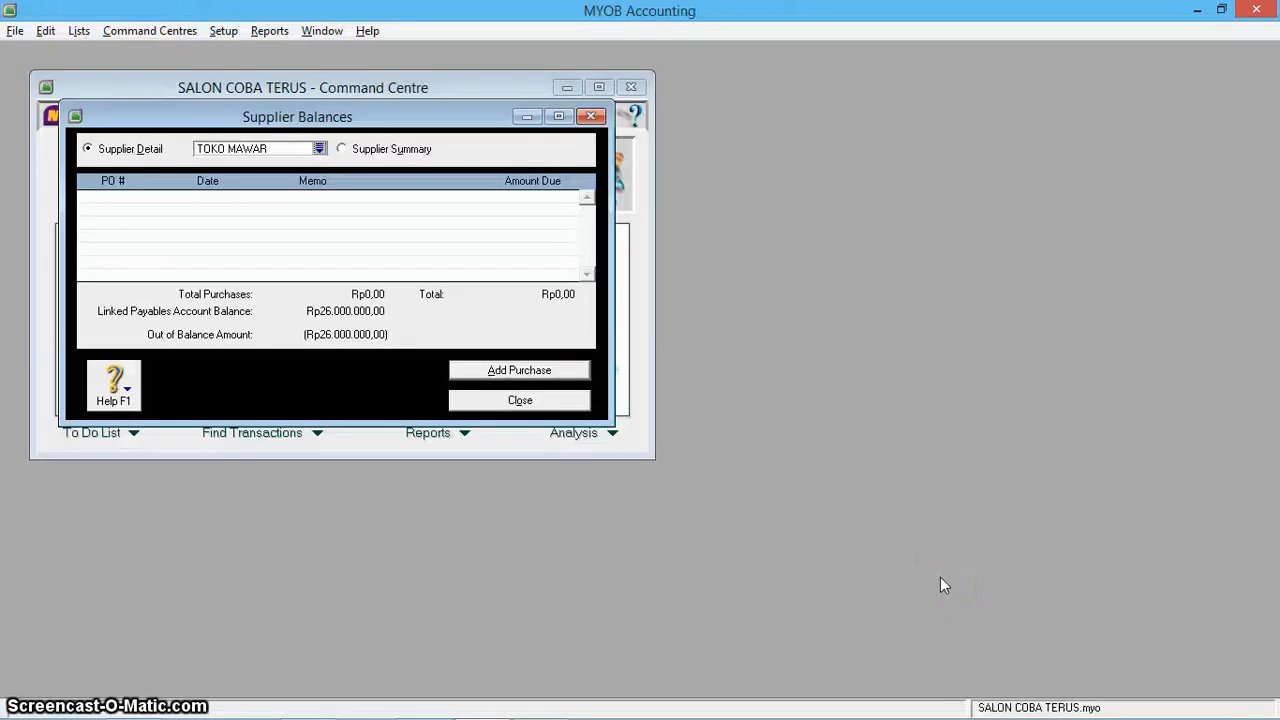
Reopen the account opening balances and examine the HARTA LANCAR and UTANG USAHA amounts under Liability
key("Down")
key("Down")
key("Down")
key("Up")
key("Right")
key("Return")
left_click(543, 351)
left_click(543, 351)
left_click(544, 353)
left_click(544, 353)
left_click(544, 353)
left_click(544, 353)
left_click(544, 353)
left_click(544, 353)
left_click(544, 353)
left_click(544, 353)
left_click(544, 353)
left_click(544, 353)
left_click(544, 353)
left_click(544, 353)
left_click(544, 353)
left_click(544, 353)
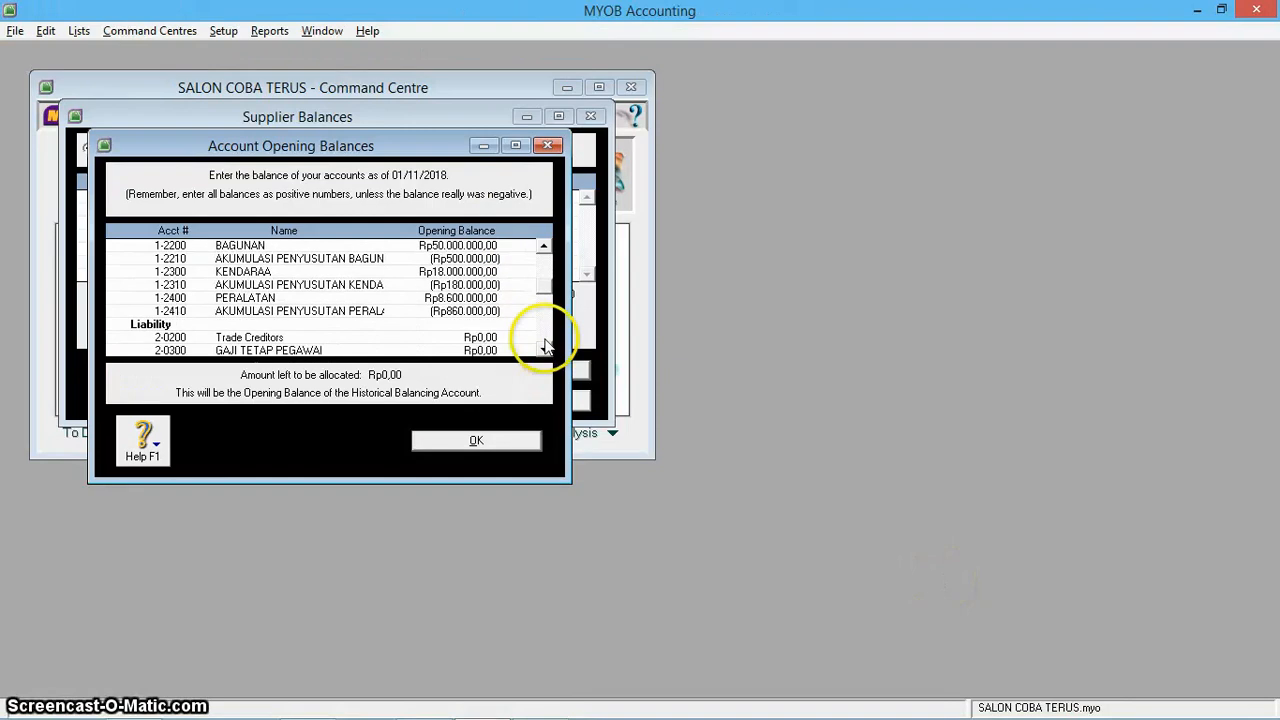
left_click(544, 353)
left_click(544, 353)
left_click(544, 353)
left_click(544, 353)
left_click(544, 353)
left_click(544, 353)
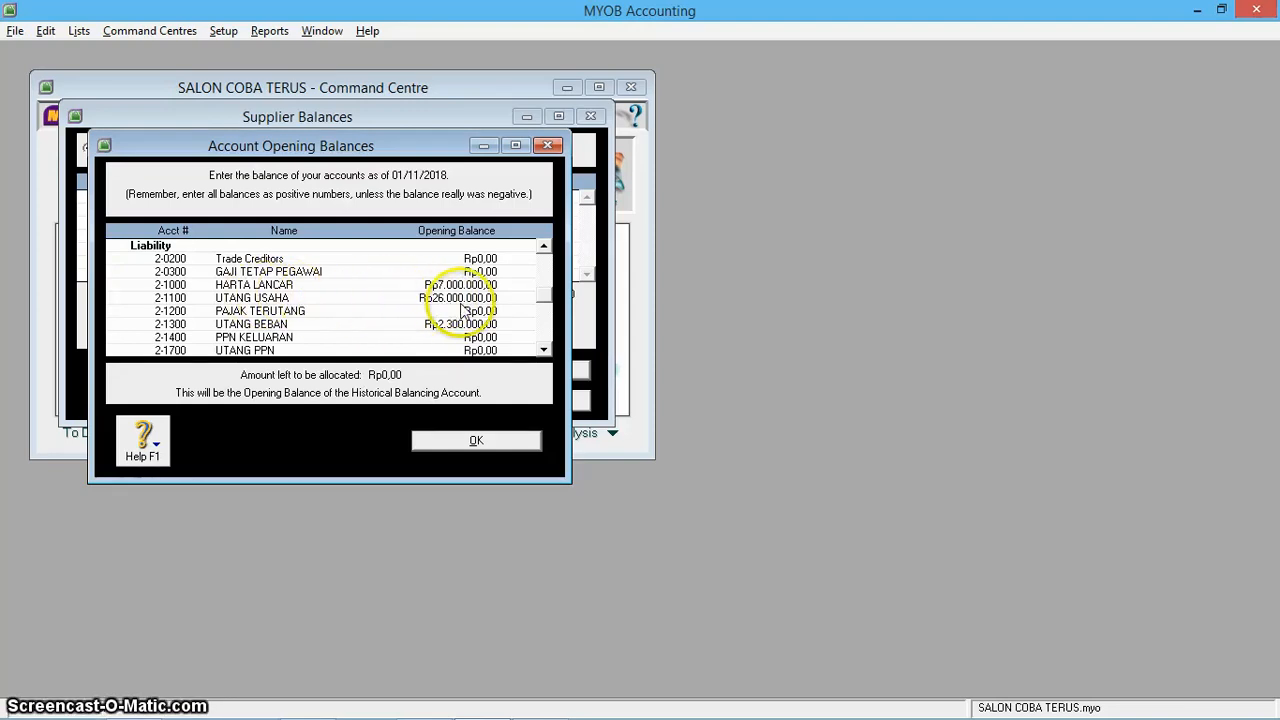
left_click(486, 441)
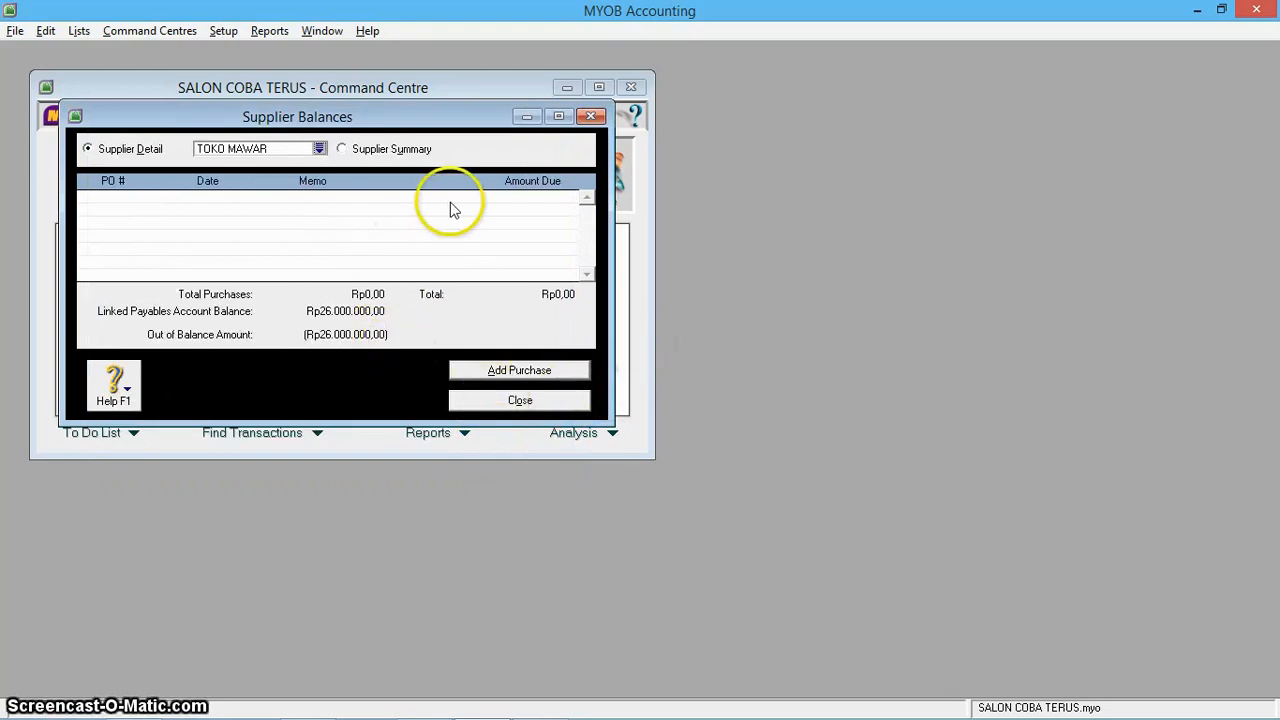
Add a historical purchase for TOKO MAWAR, check its entry in the Excel payables list and set the purchase date to 28/12/2018
left_click(512, 368)
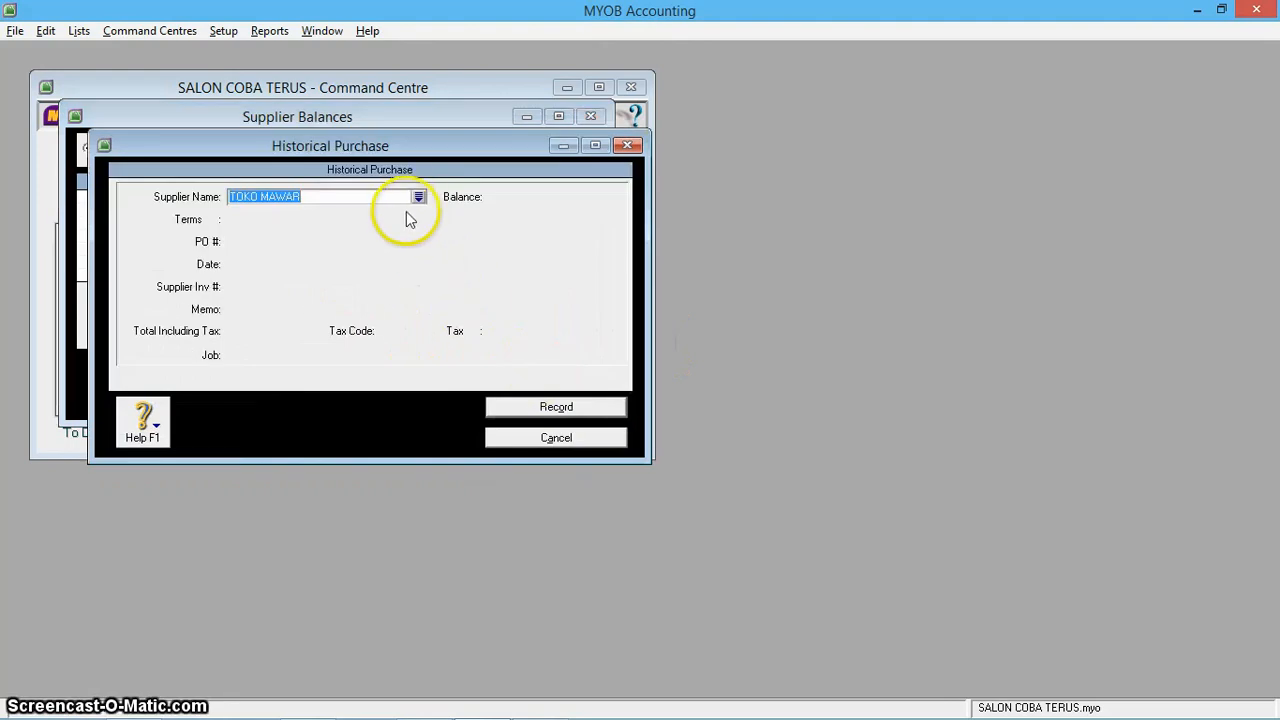
key("Tab")
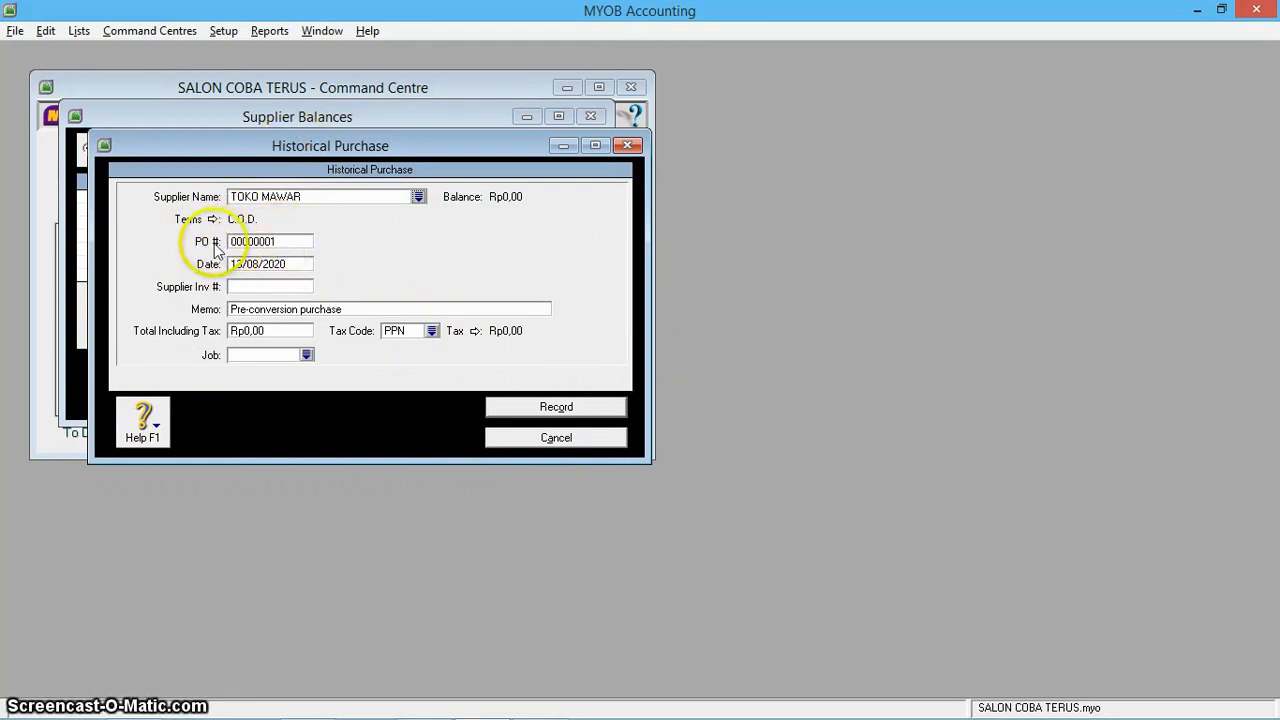
left_click(267, 272)
key("alt+Tab")
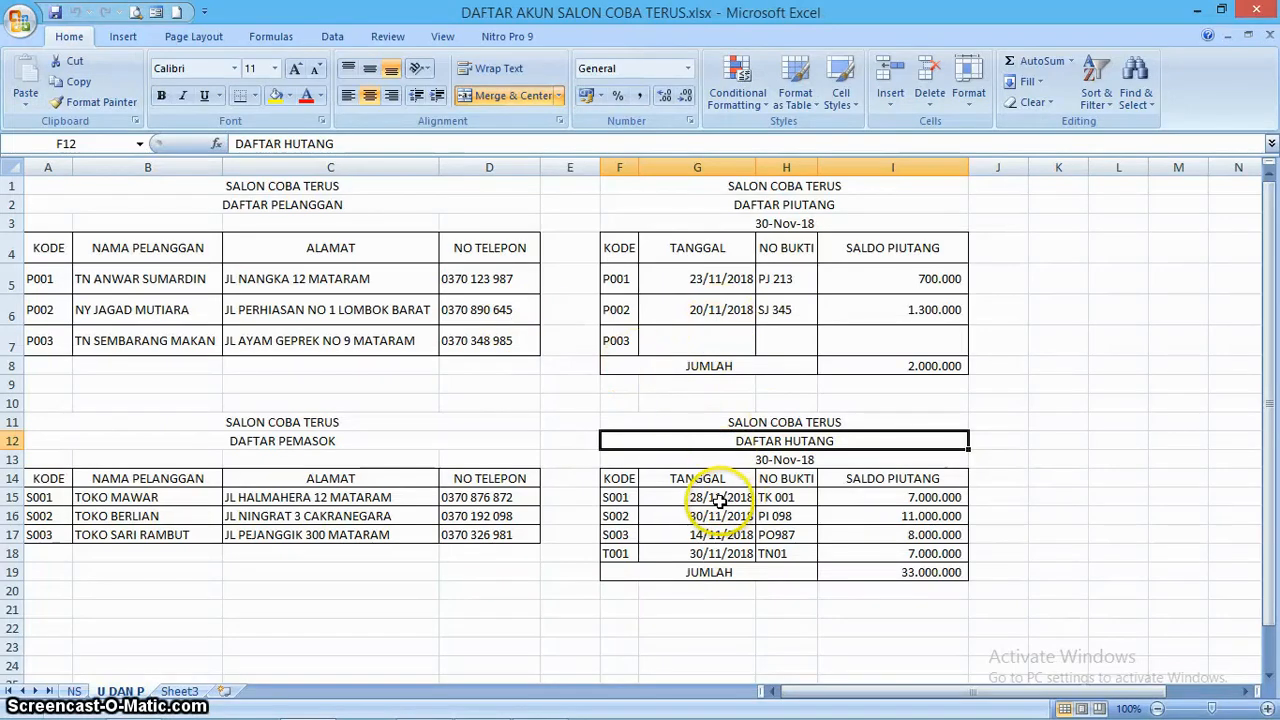
key("alt+Tab")
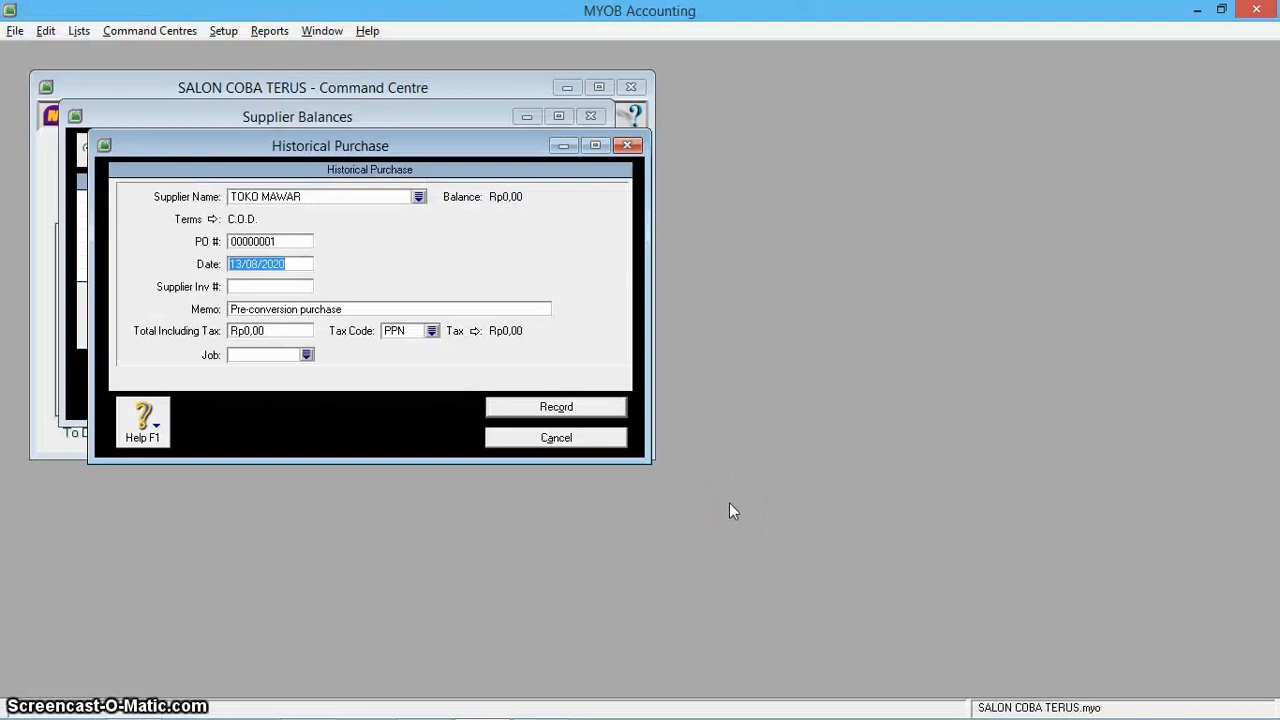
type("28")
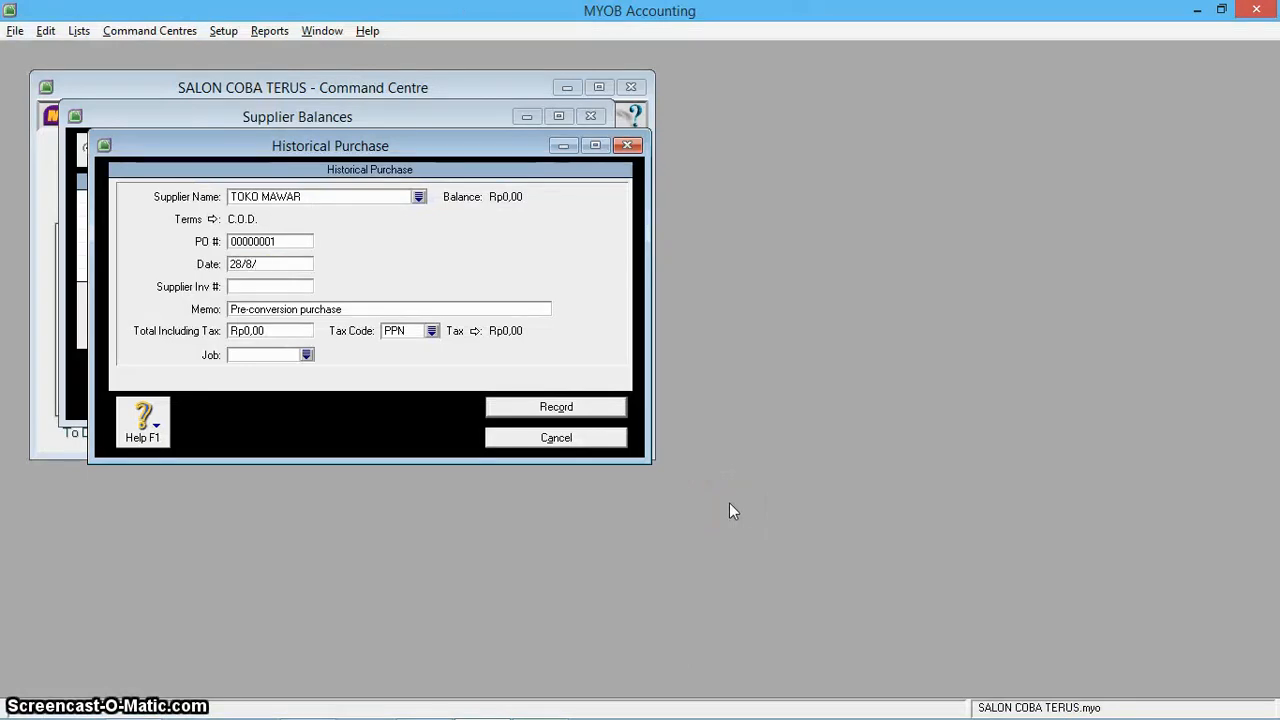
type("/12/201")
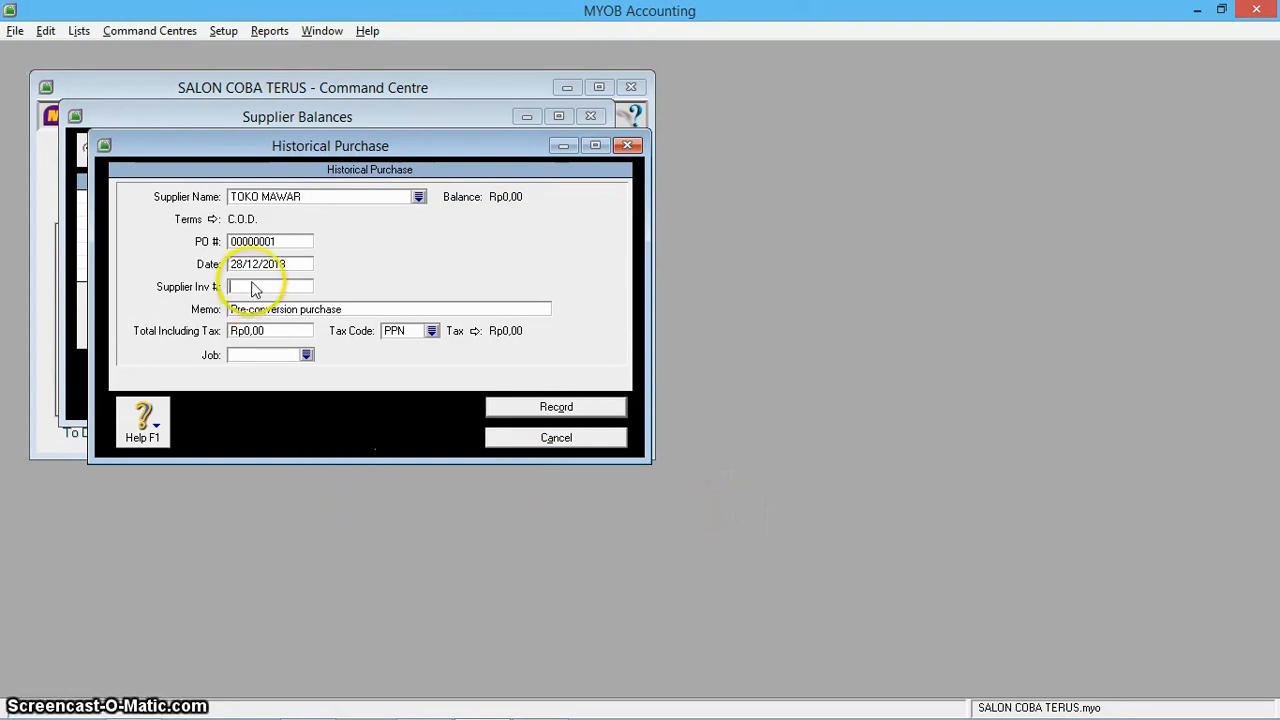
Enter the supplier invoice number TK001 from the Excel payables list and set the TOKO MAWAR purchase memo to BELI BAHAN SALON
key("alt+Tab")
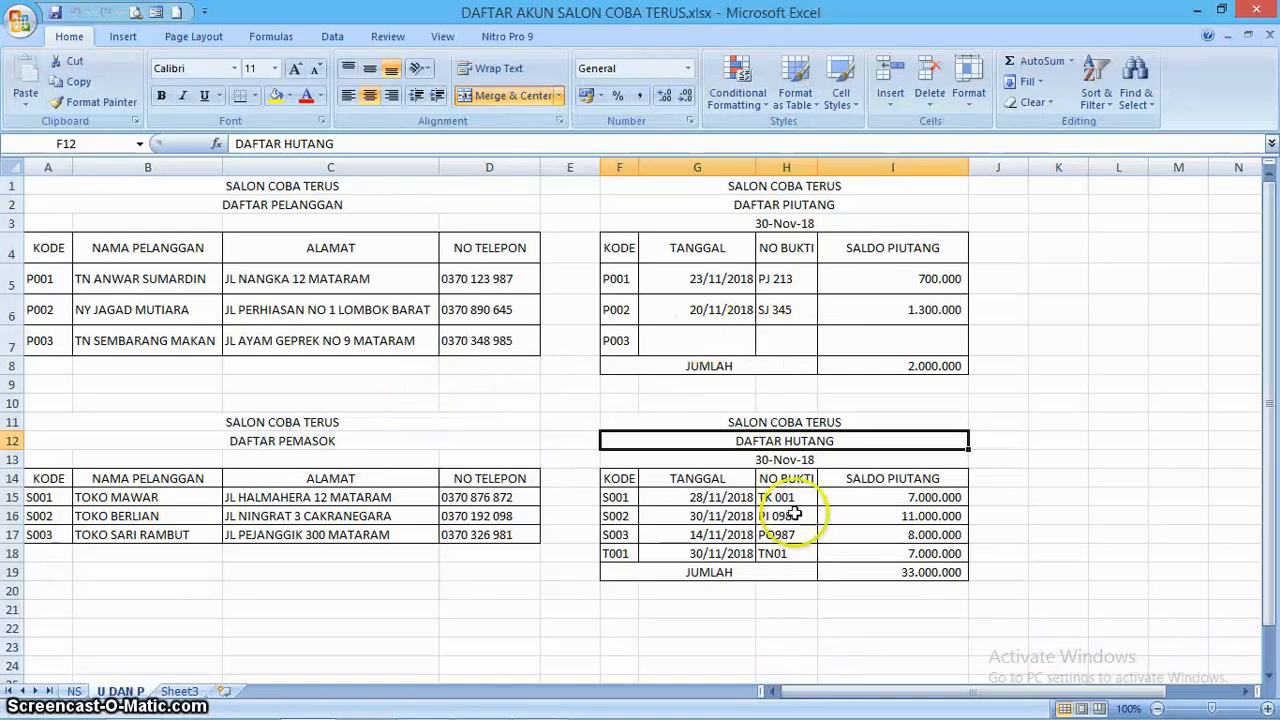
key("alt+Tab")
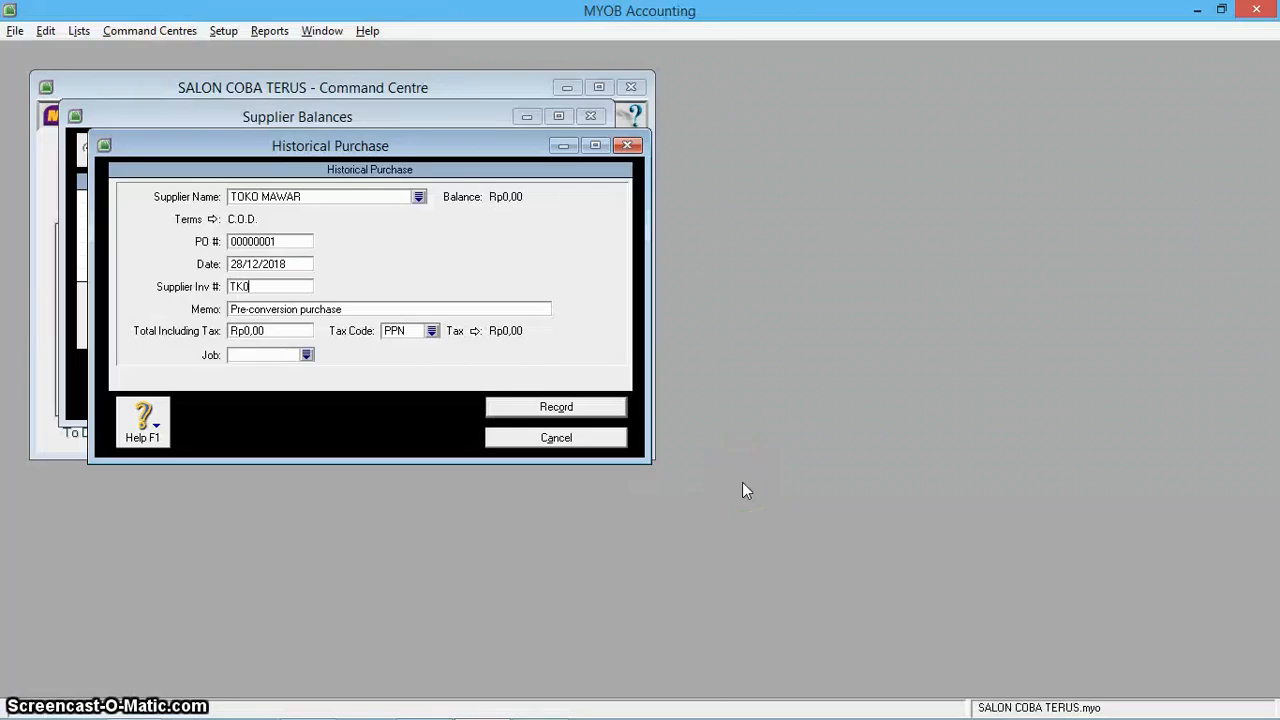
key("Tab")
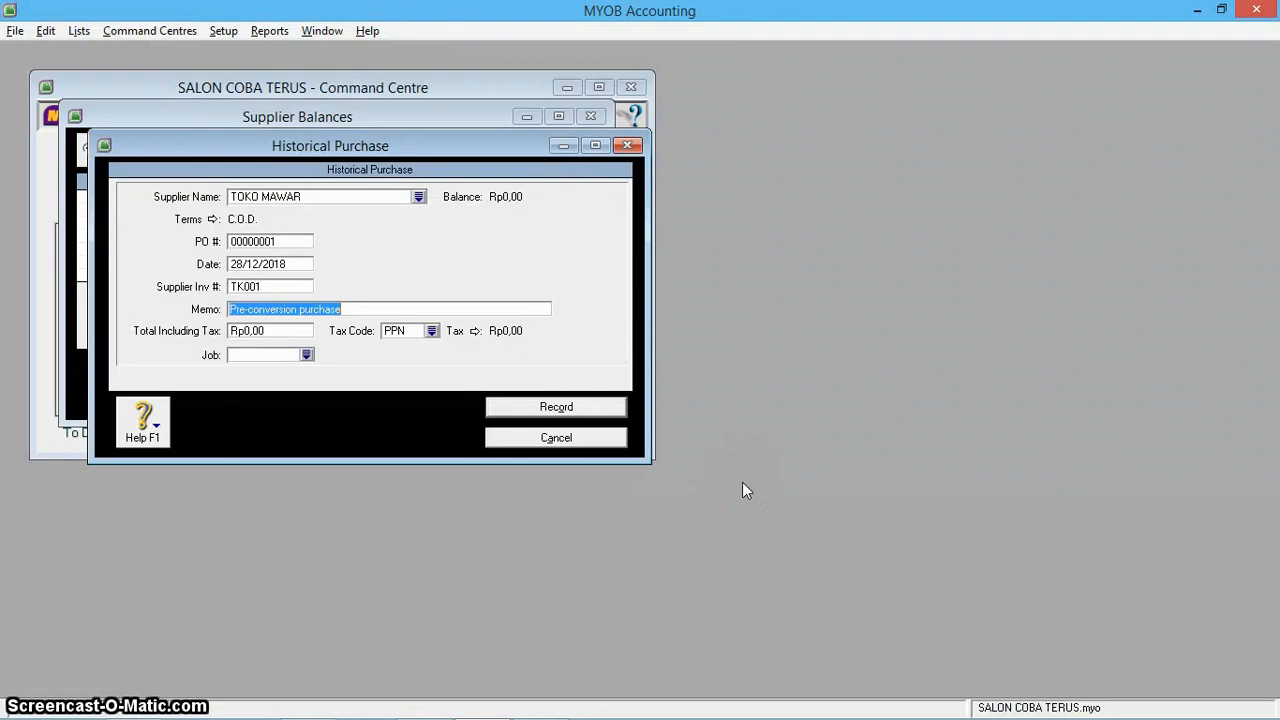
key("alt+Tab")
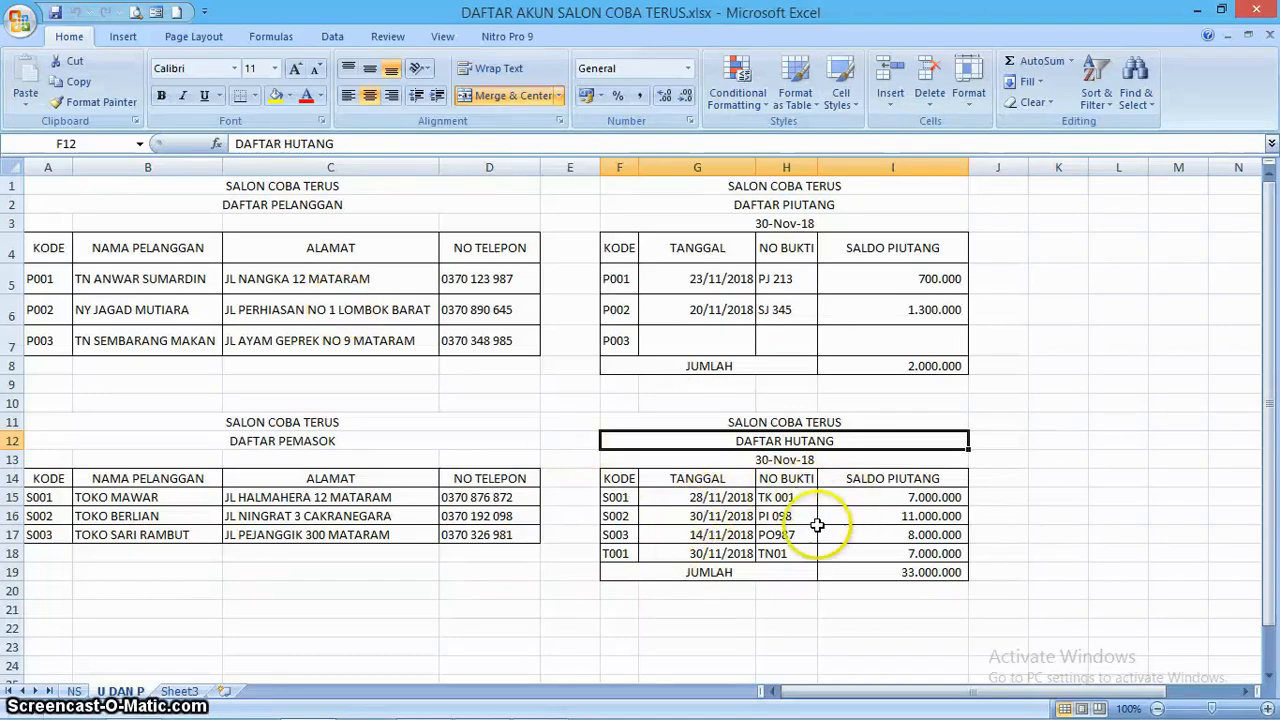
key("alt+Tab")
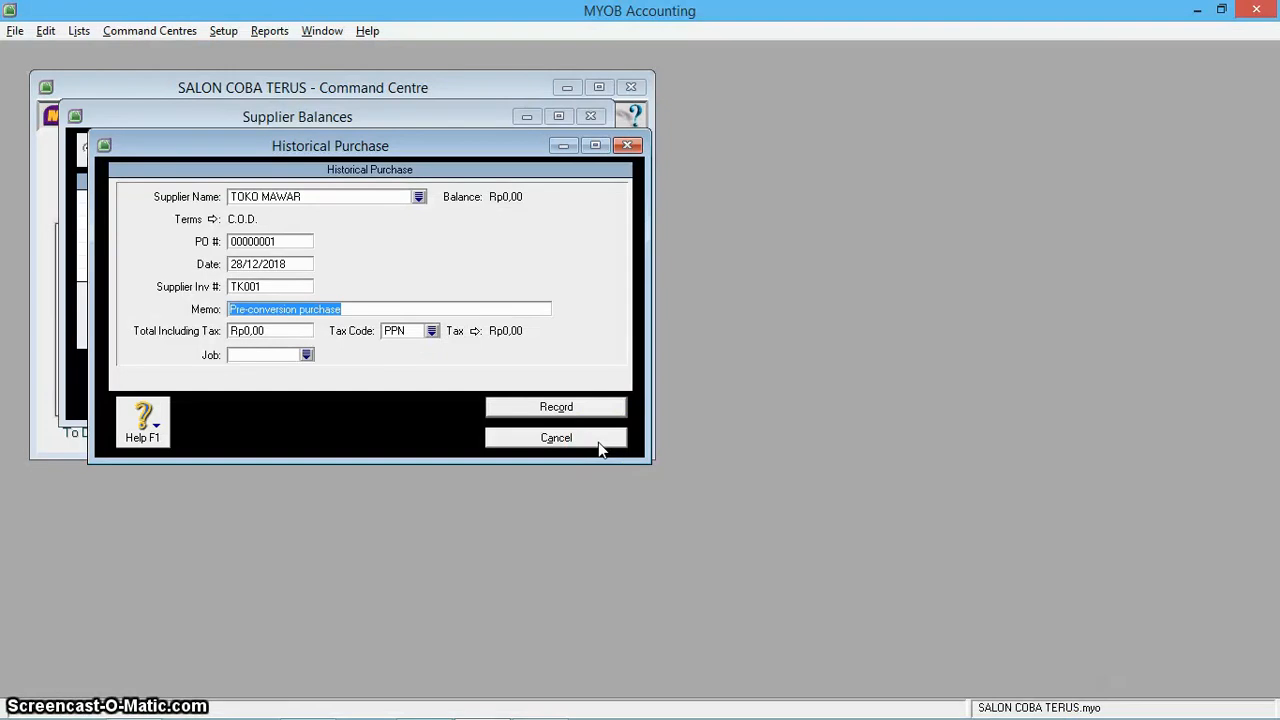
type("BELI ")
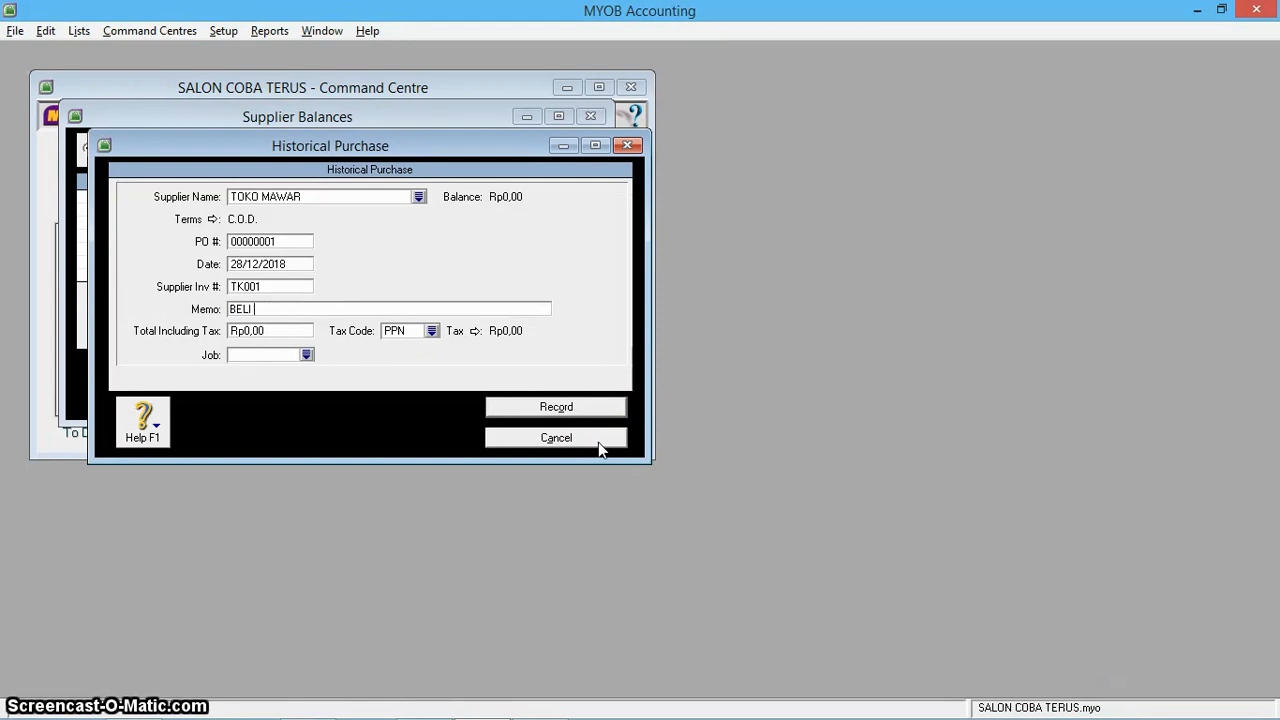
type("SHAMSALON")
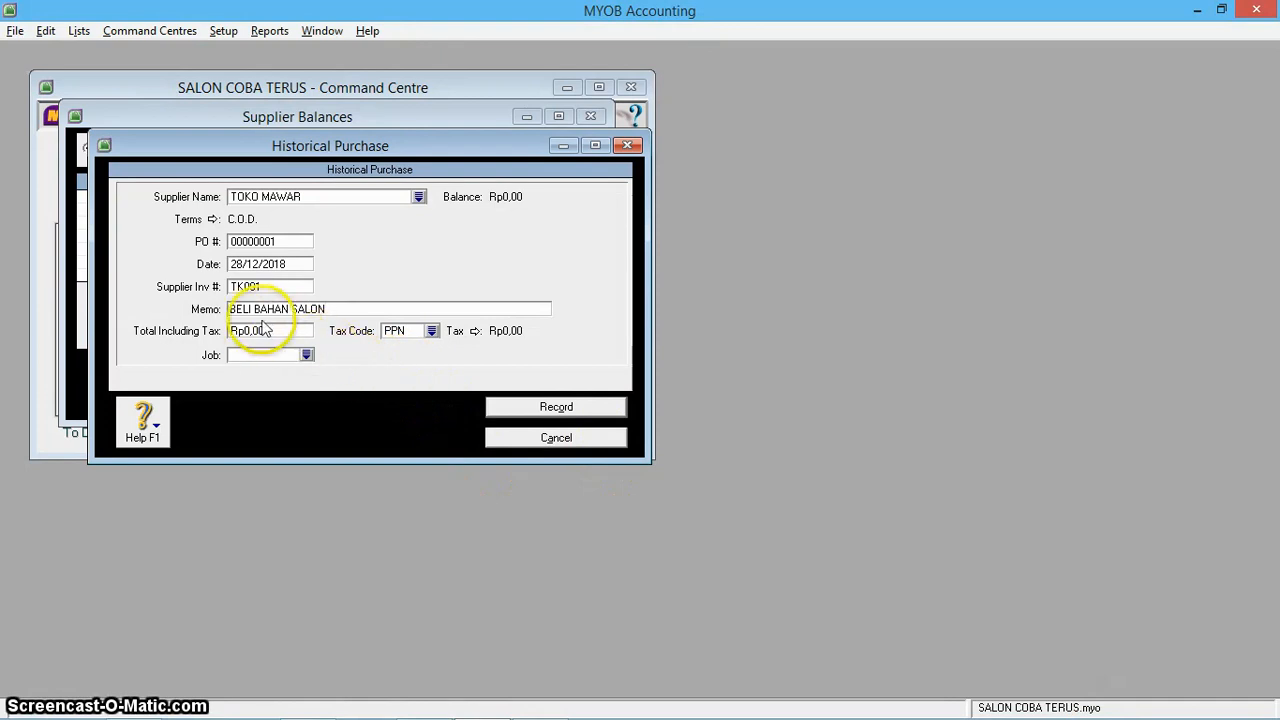
Set the purchase total including tax to 7000000 with tax code N-T and record the TOKO MAWAR purchase
left_click(301, 335)
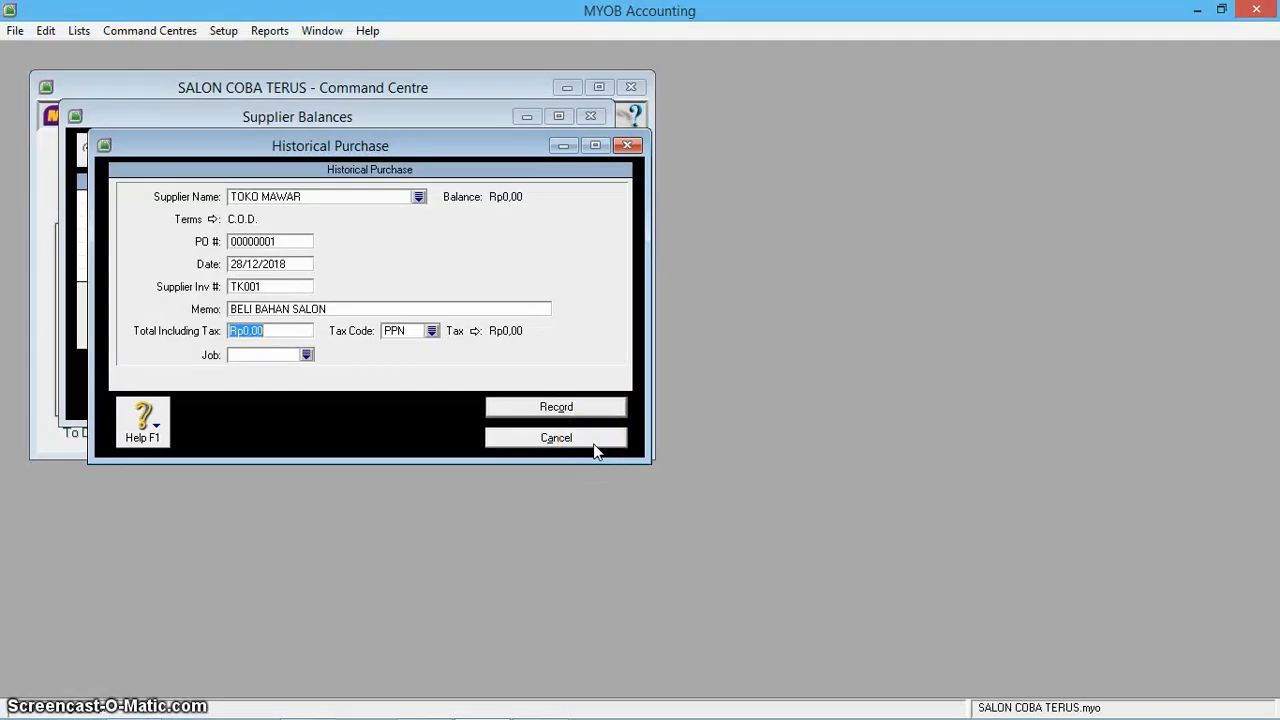
type("7000000")
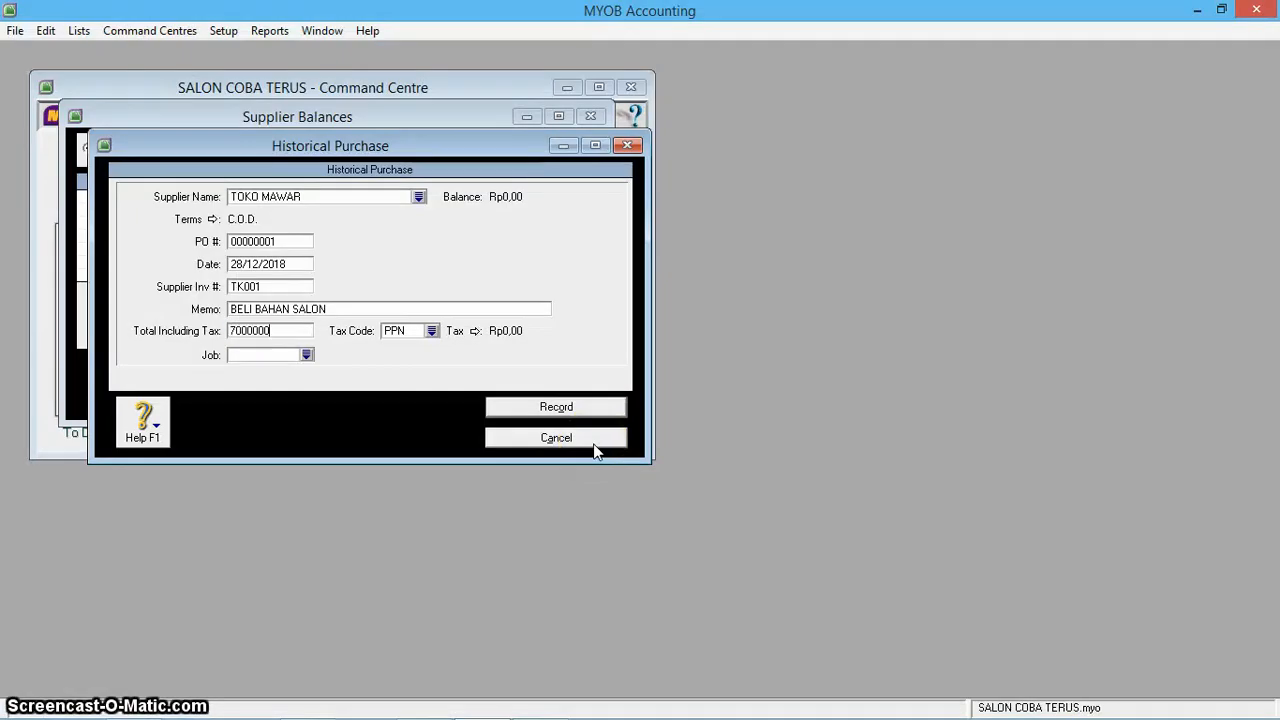
left_click(431, 330)
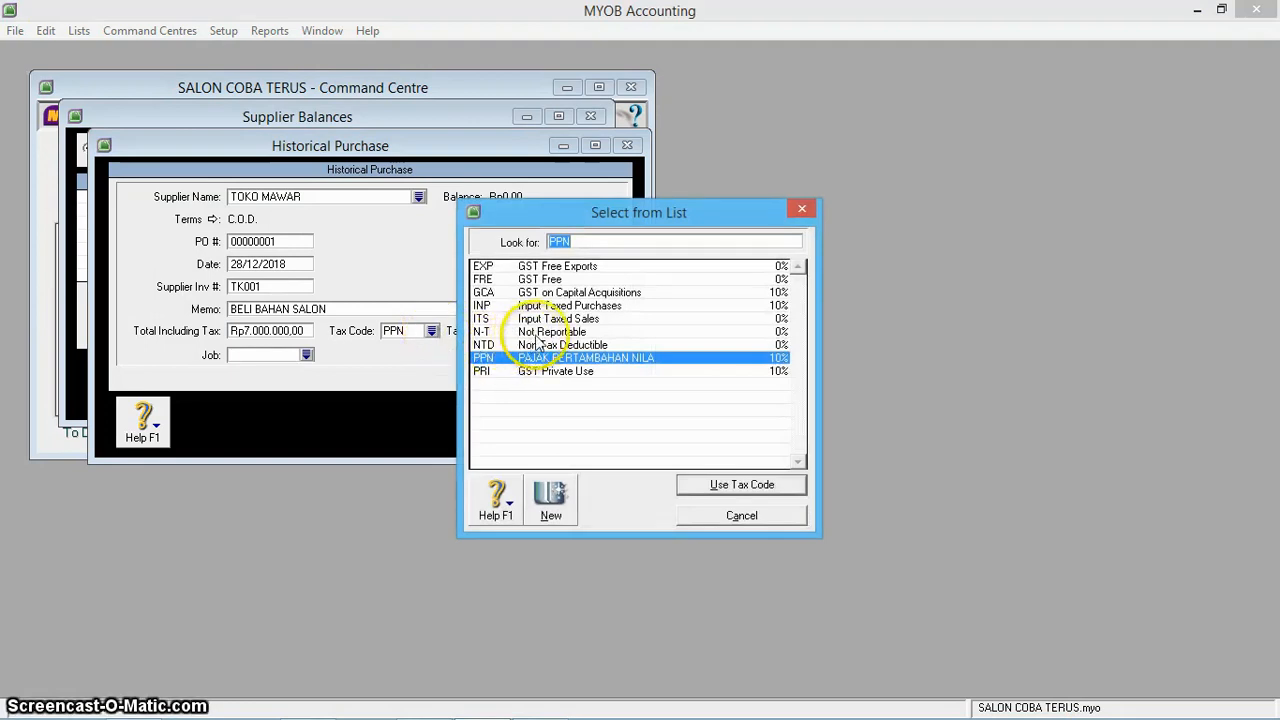
double_click(540, 333)
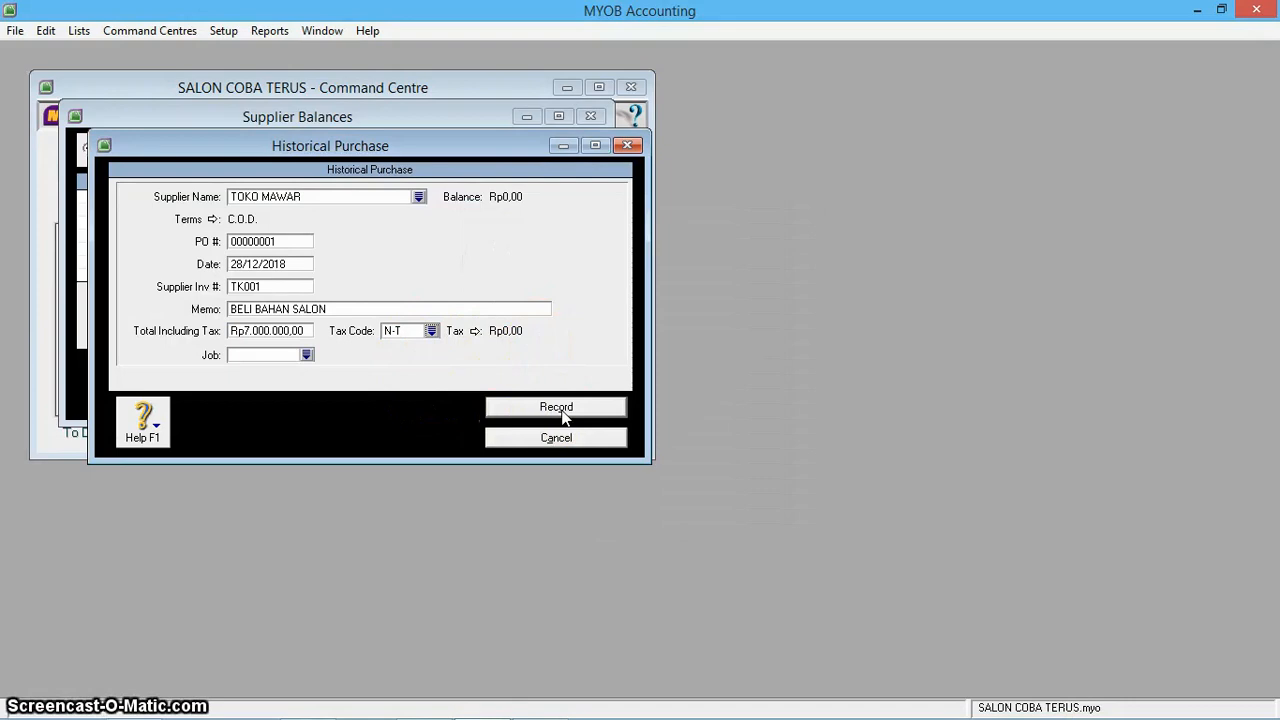
left_click(562, 413)
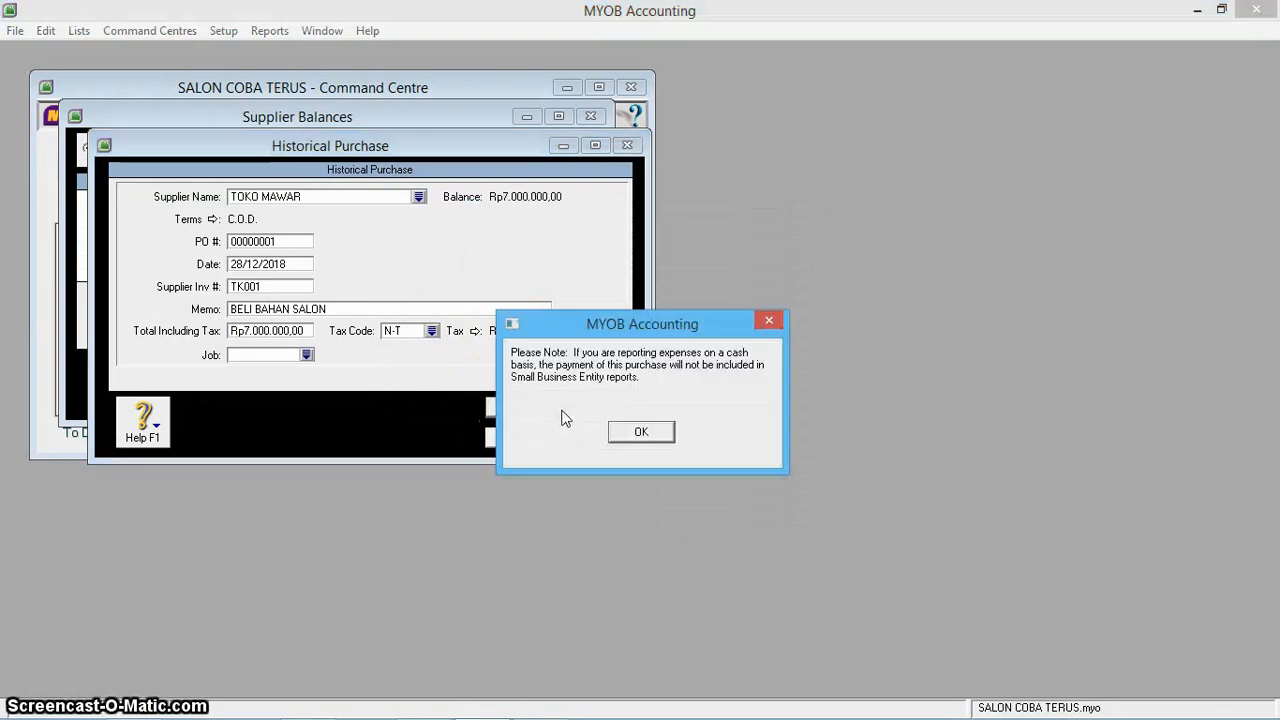
left_click(645, 433)
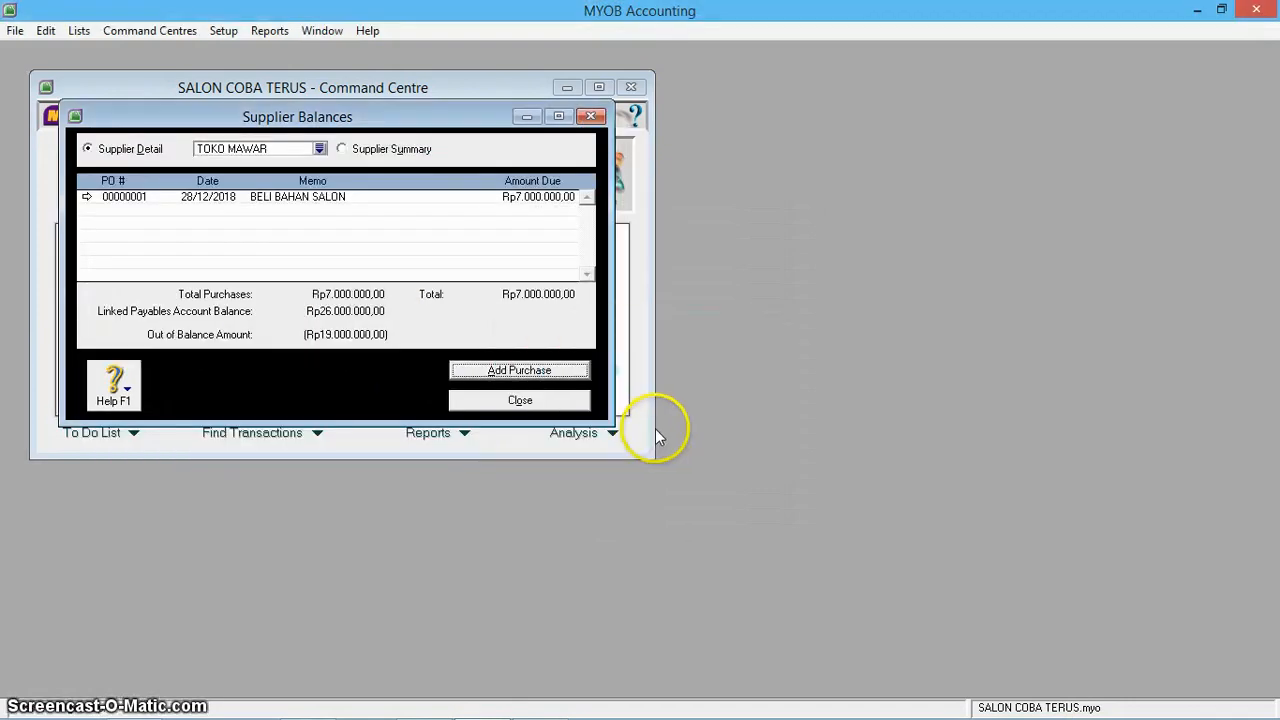
Add a historical purchase for TOKO BERLIAN and set its date to 30/11/18 from the Excel payables list
left_click(517, 371)
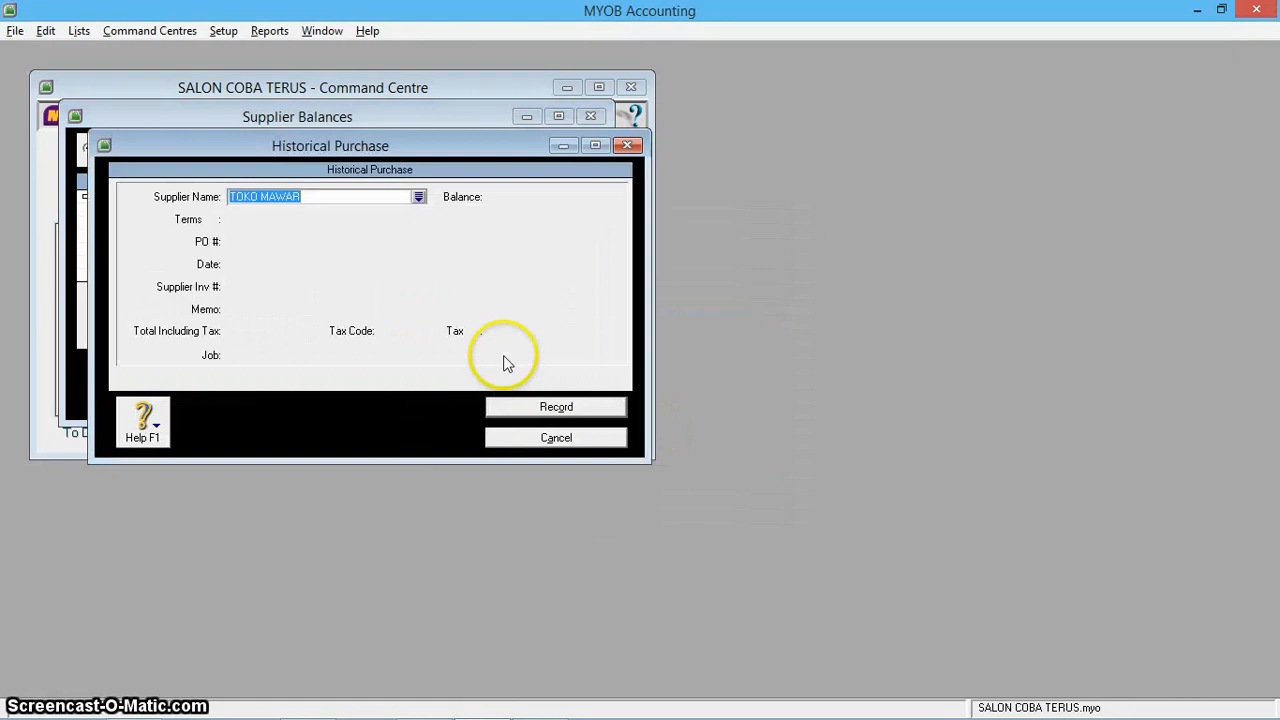
key("alt+Tab")
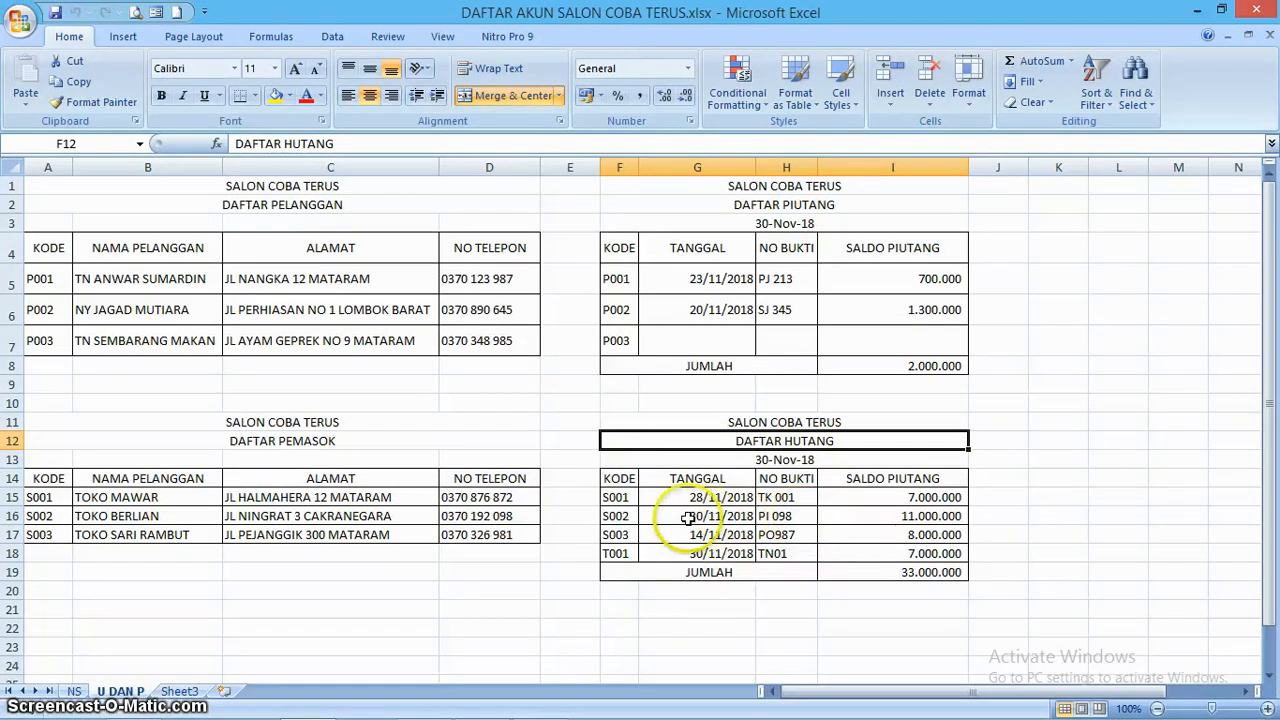
key("alt+Tab")
key("Tab")
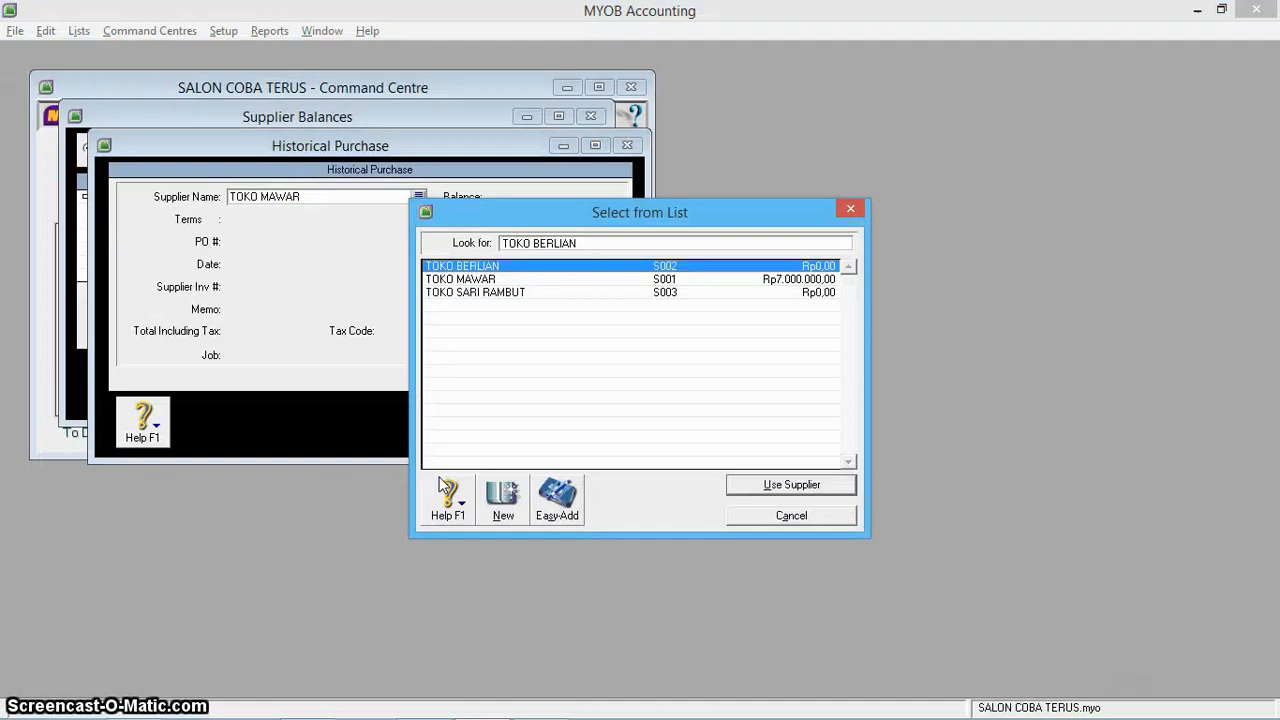
key("Up")
key("Return")
key("Tab")
key("alt+Tab")
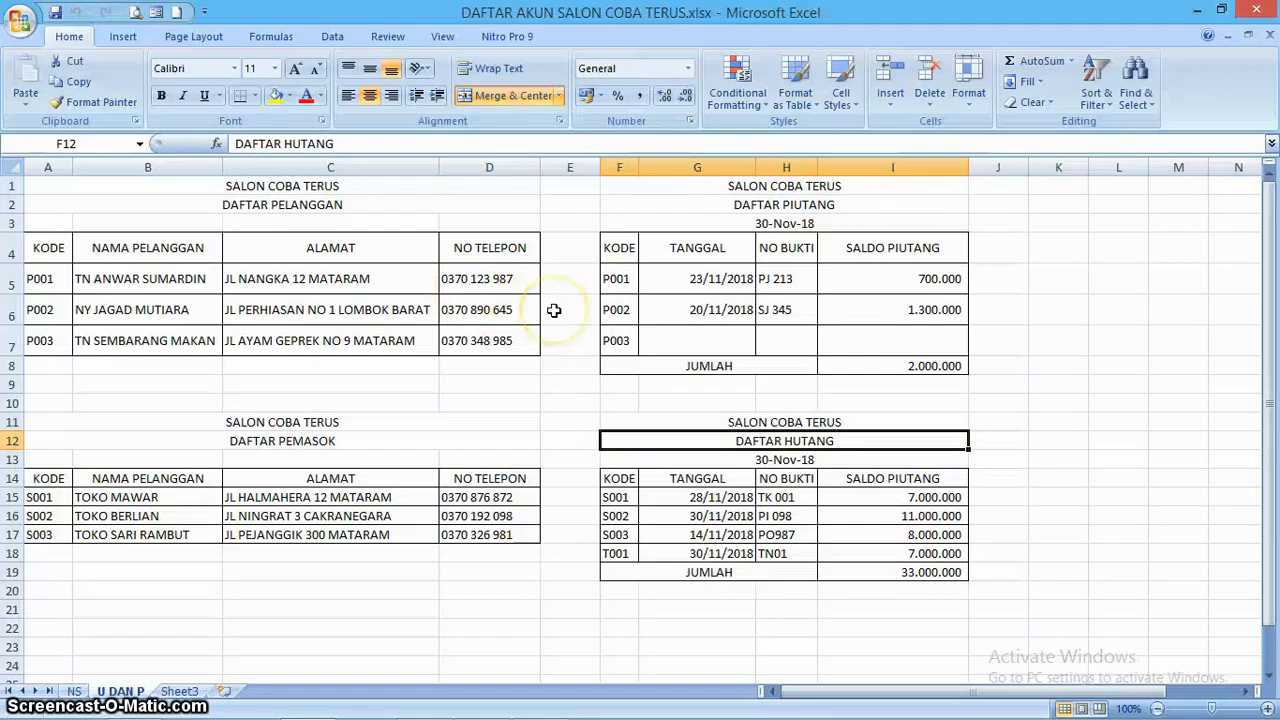
key("alt+Tab")
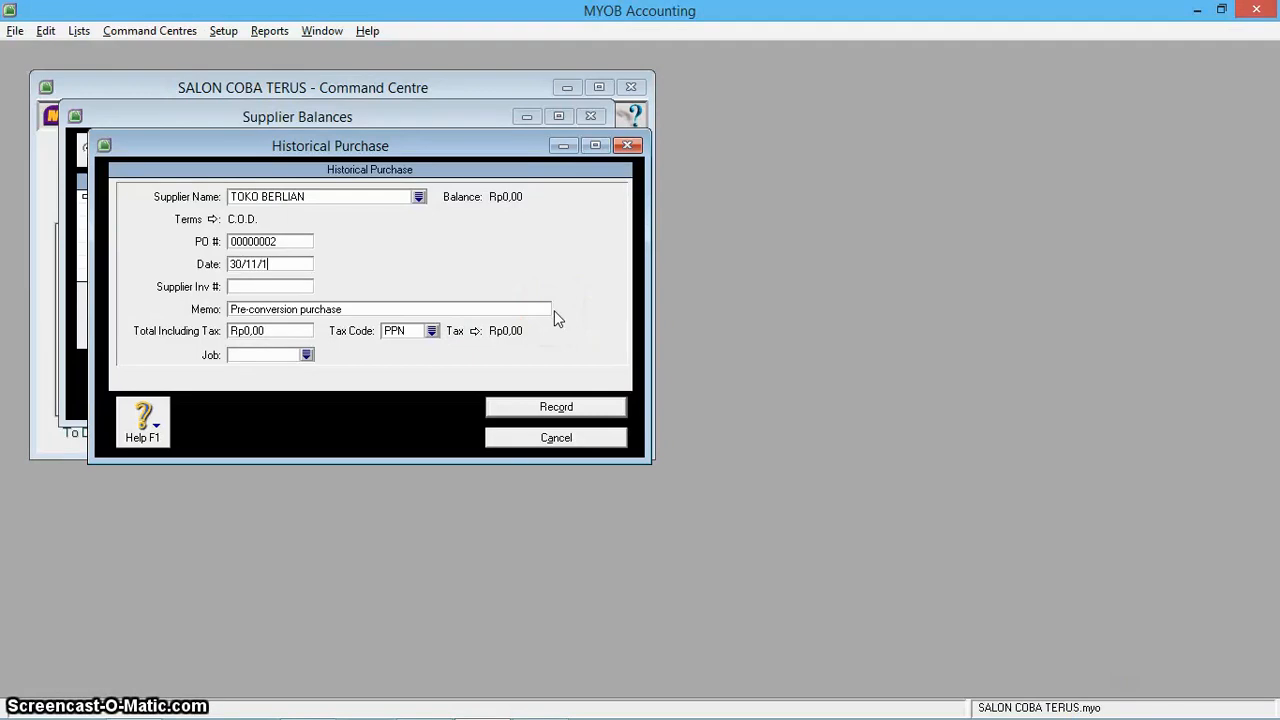
type("30/11/18")
Enter the supplier invoice number PI098 from the Excel payables list and set the TOKO BERLIAN purchase memo to BELI BAHAN SALON
left_click(297, 287)
key("alt+Tab")
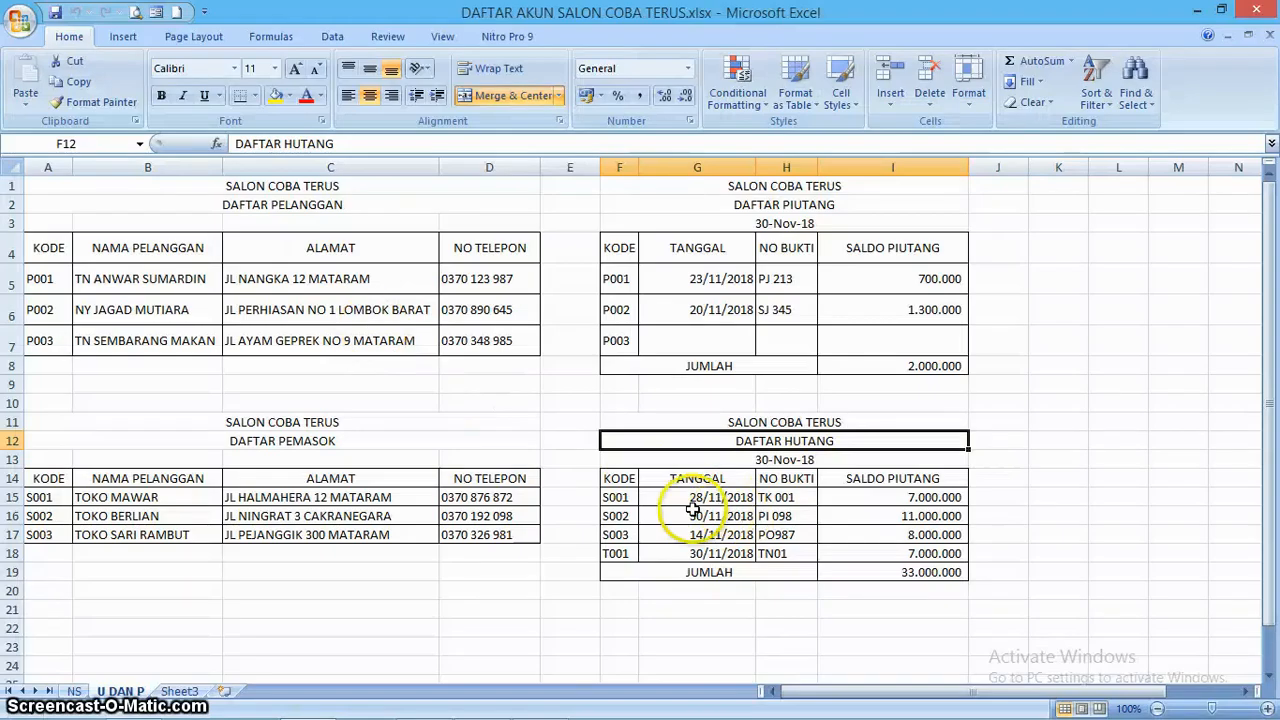
key("alt+Tab")
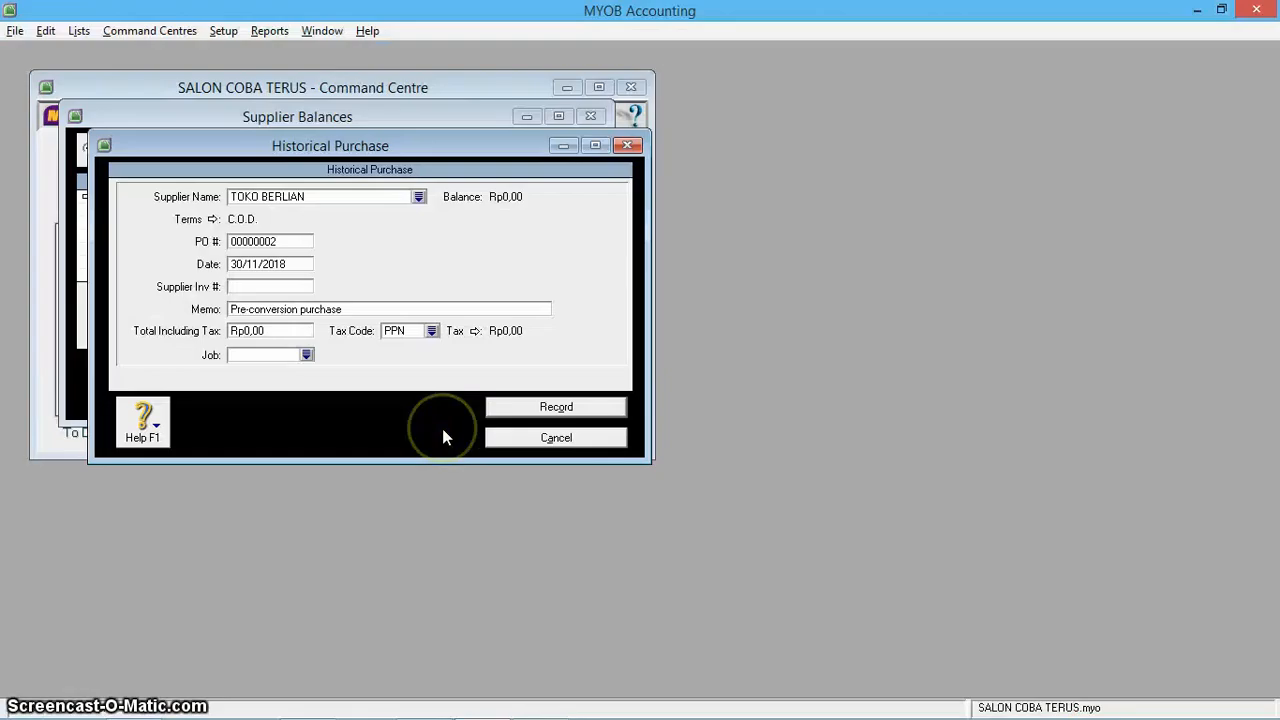
type("PI098")
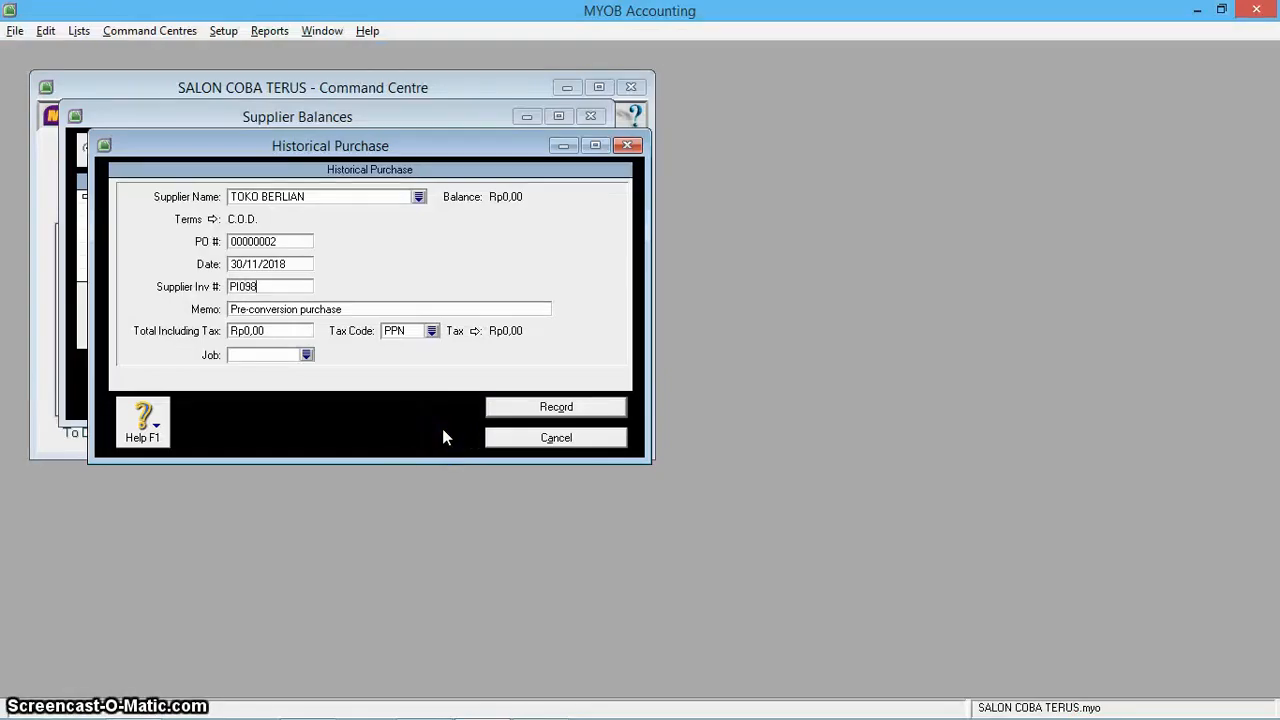
key("Tab")
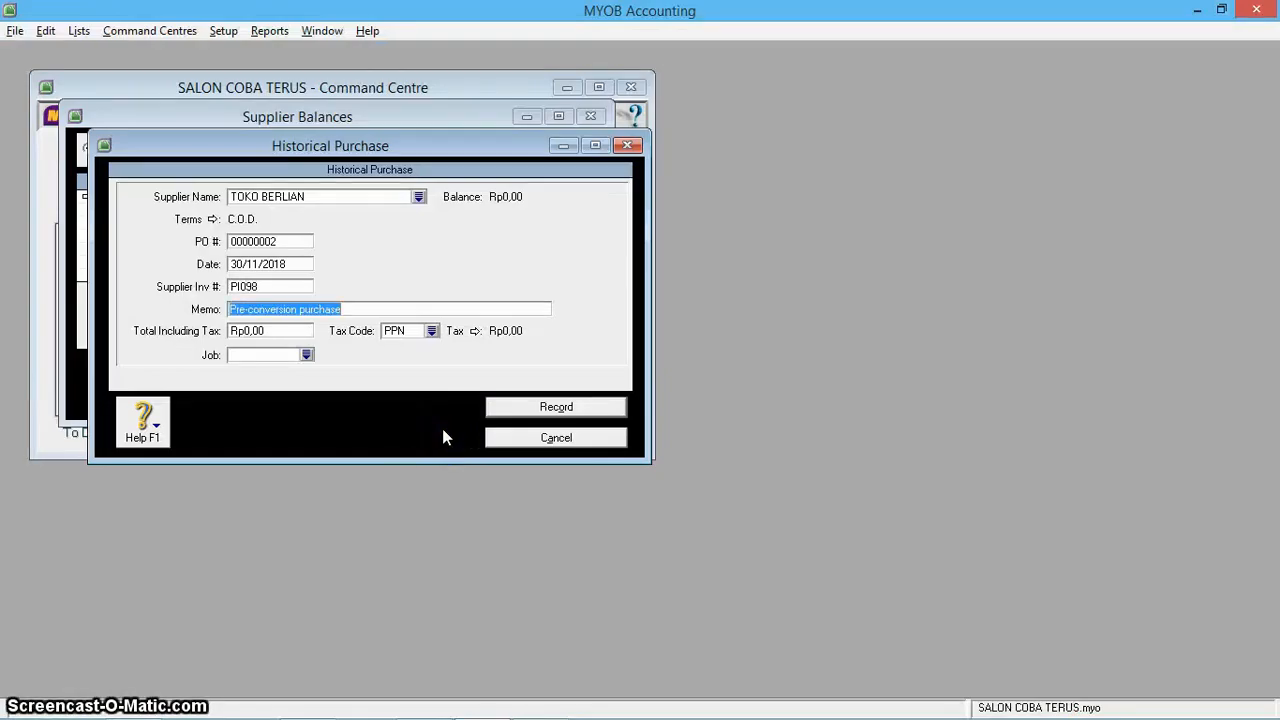
type("BELI BAHAN SAL")
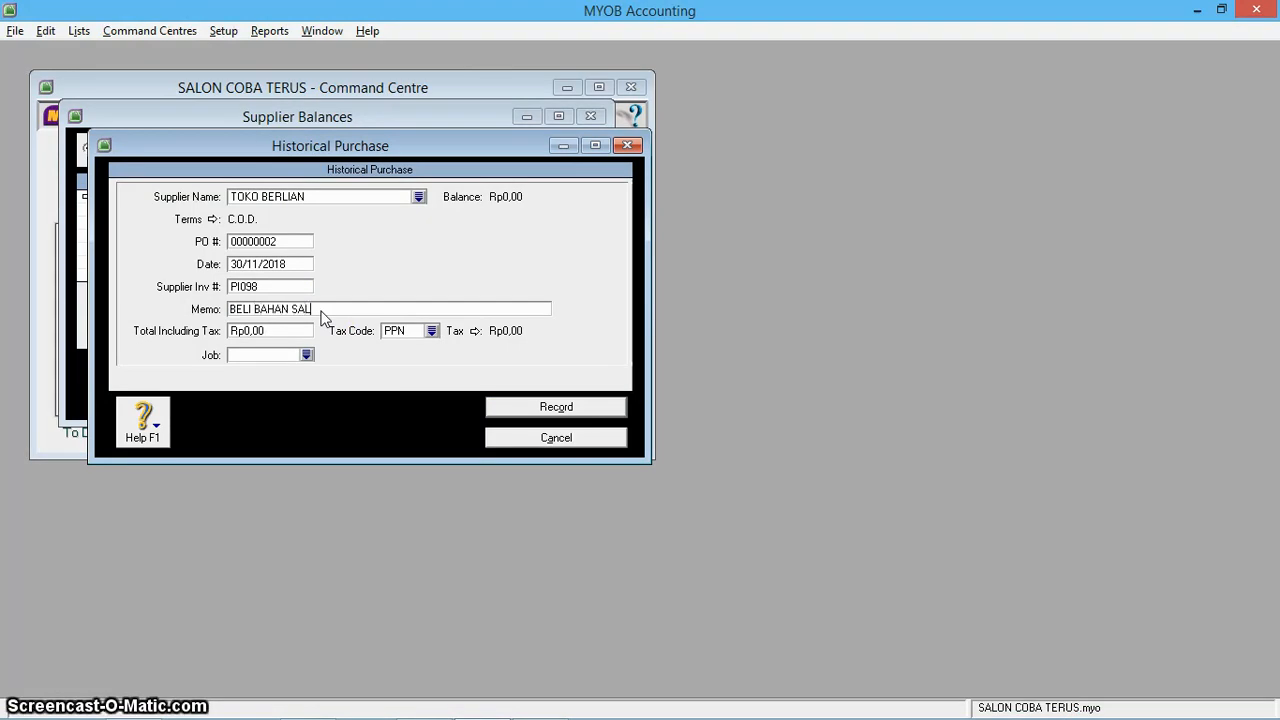
Set the TOKO BERLIAN purchase total including tax to 11000000 with tax code N-T and record the purchase
left_click(289, 330)
key("alt+Tab")
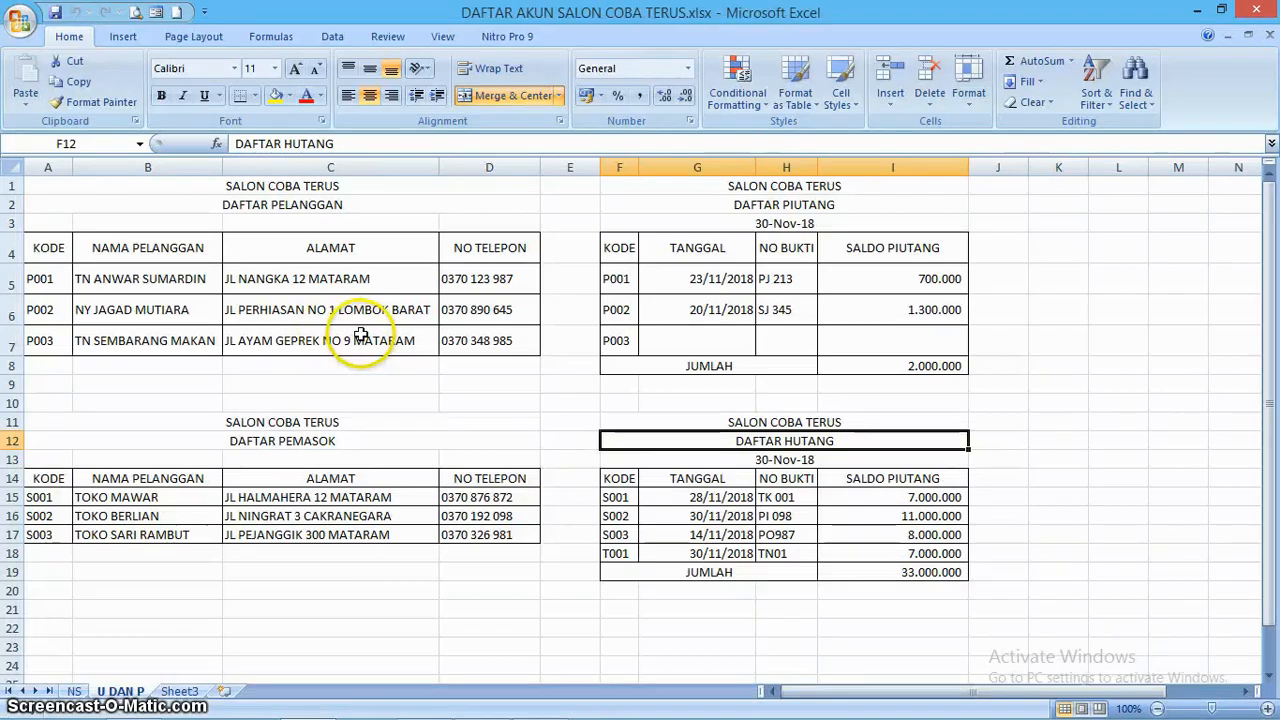
key("alt+Tab")
type("11")
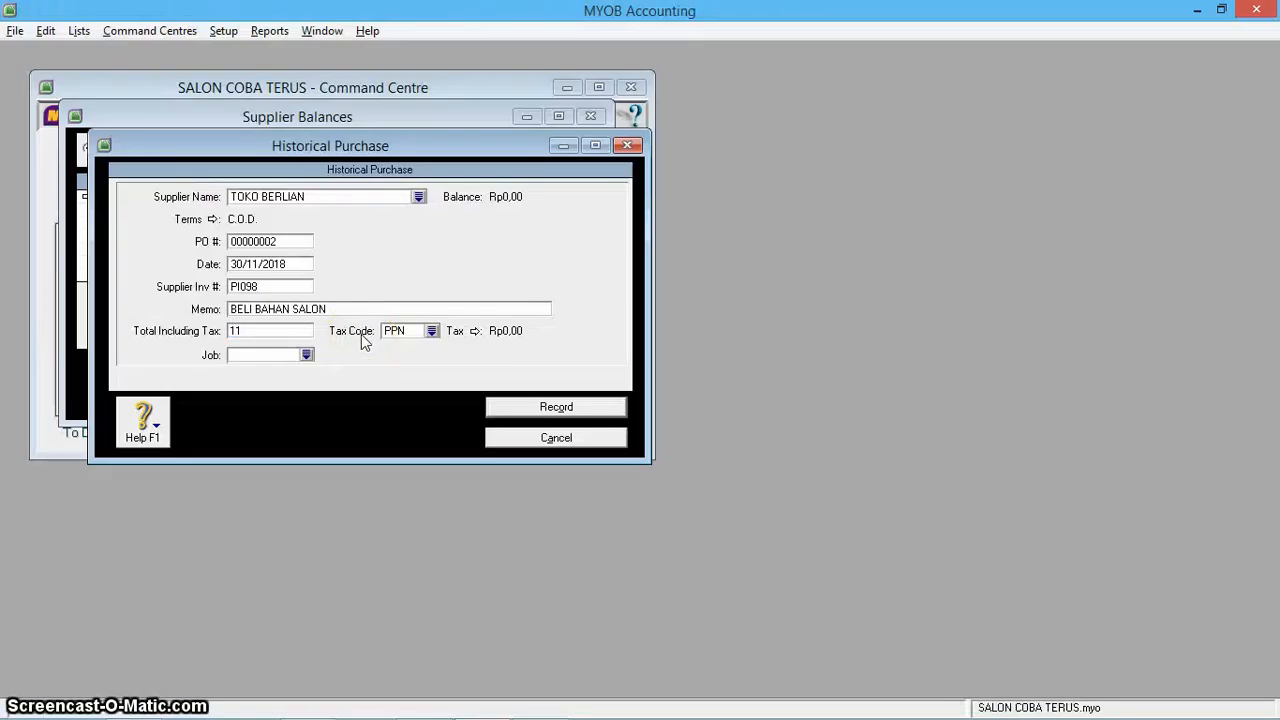
type("000000")
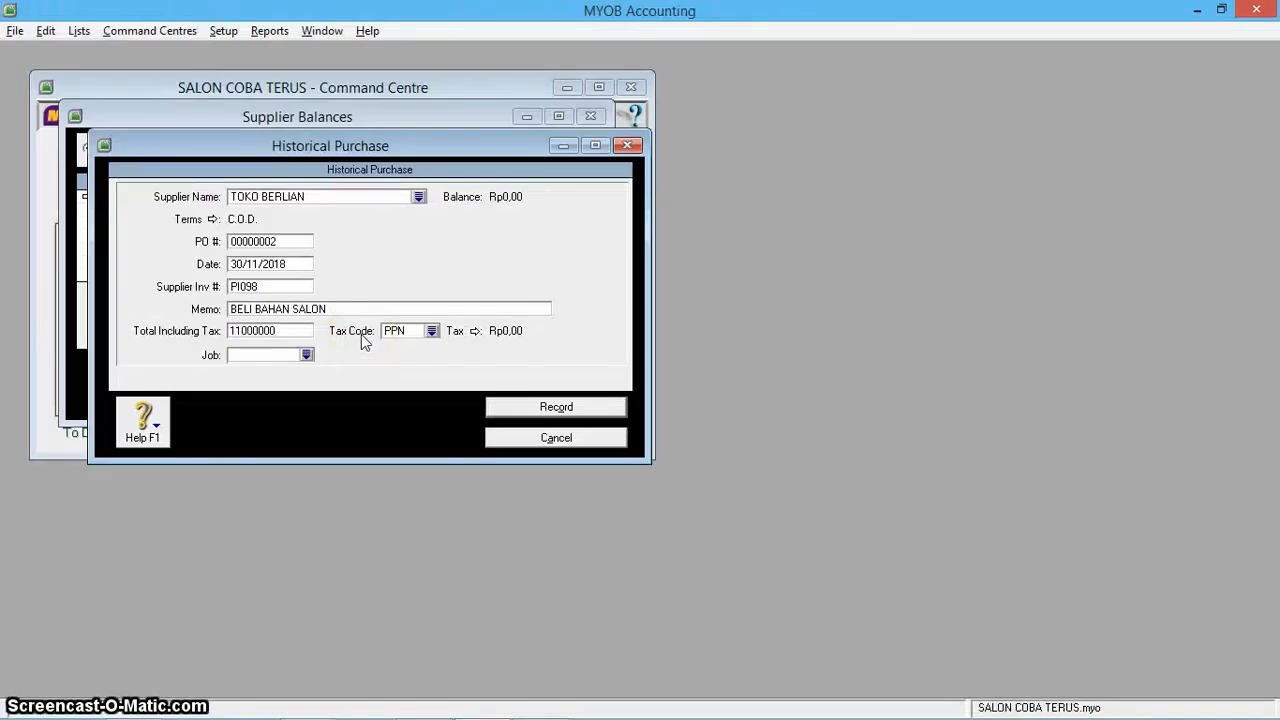
left_click(431, 330)
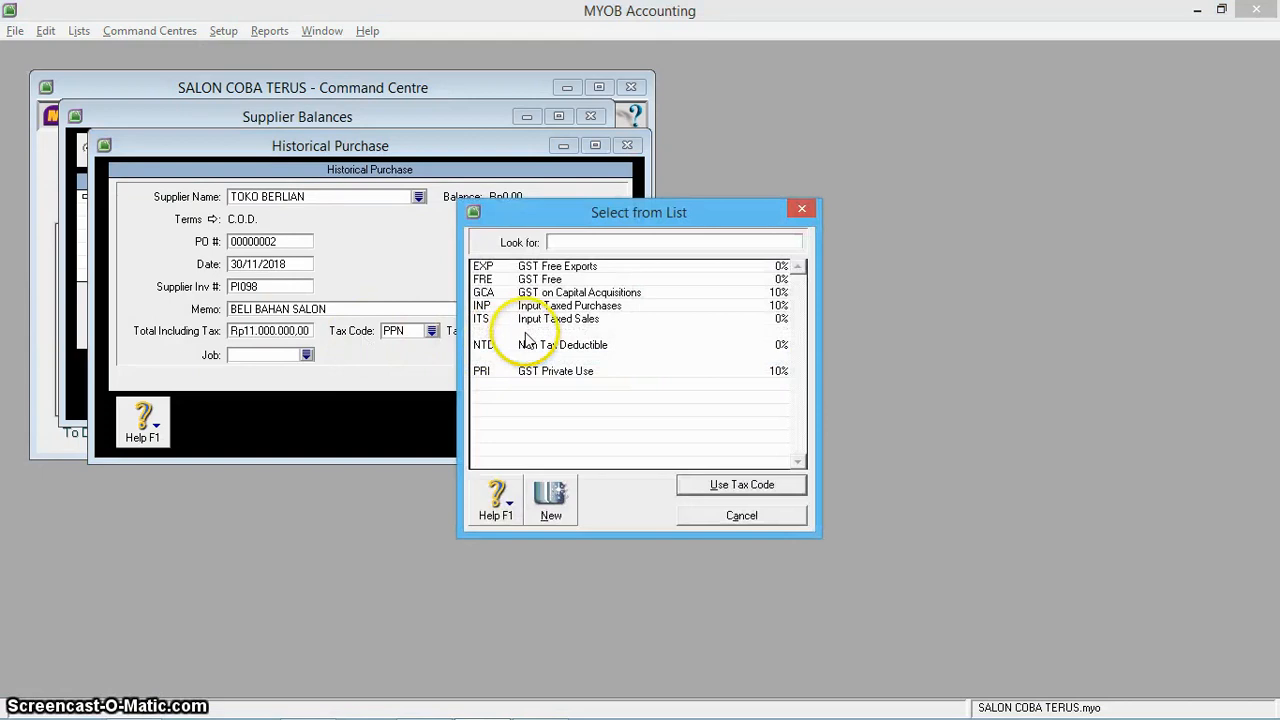
double_click(527, 340)
left_click(548, 408)
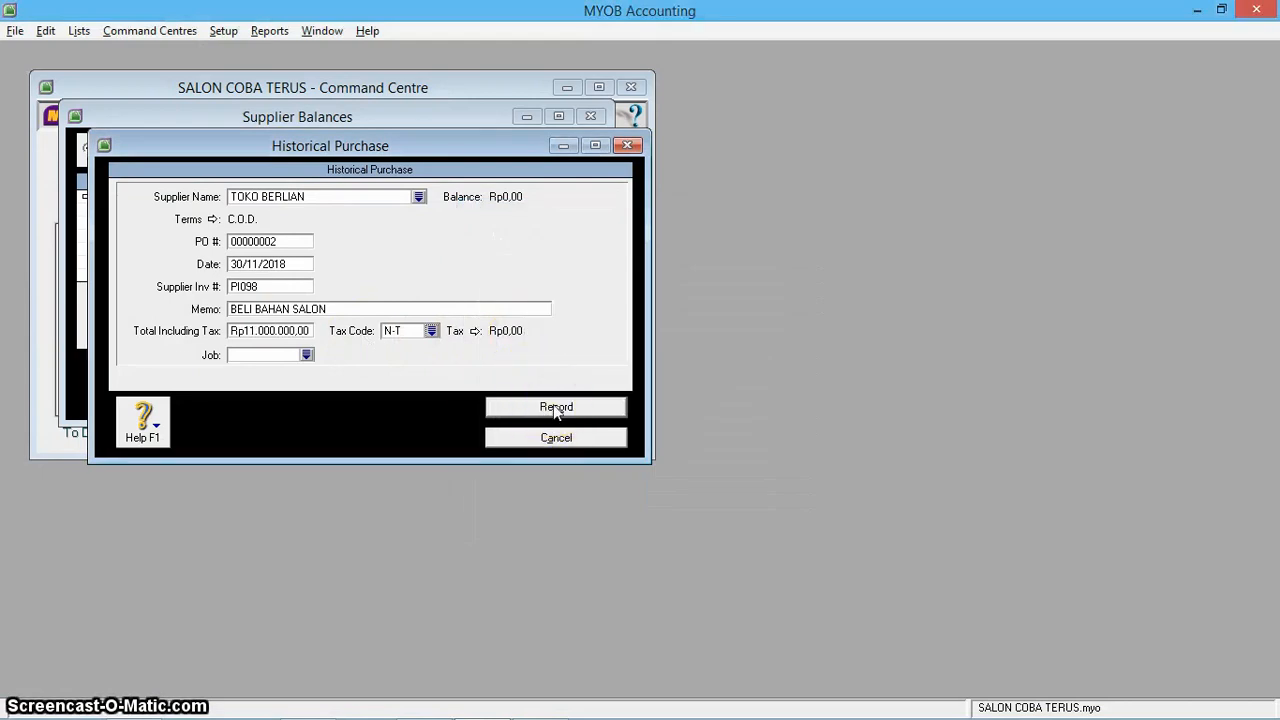
left_click(634, 429)
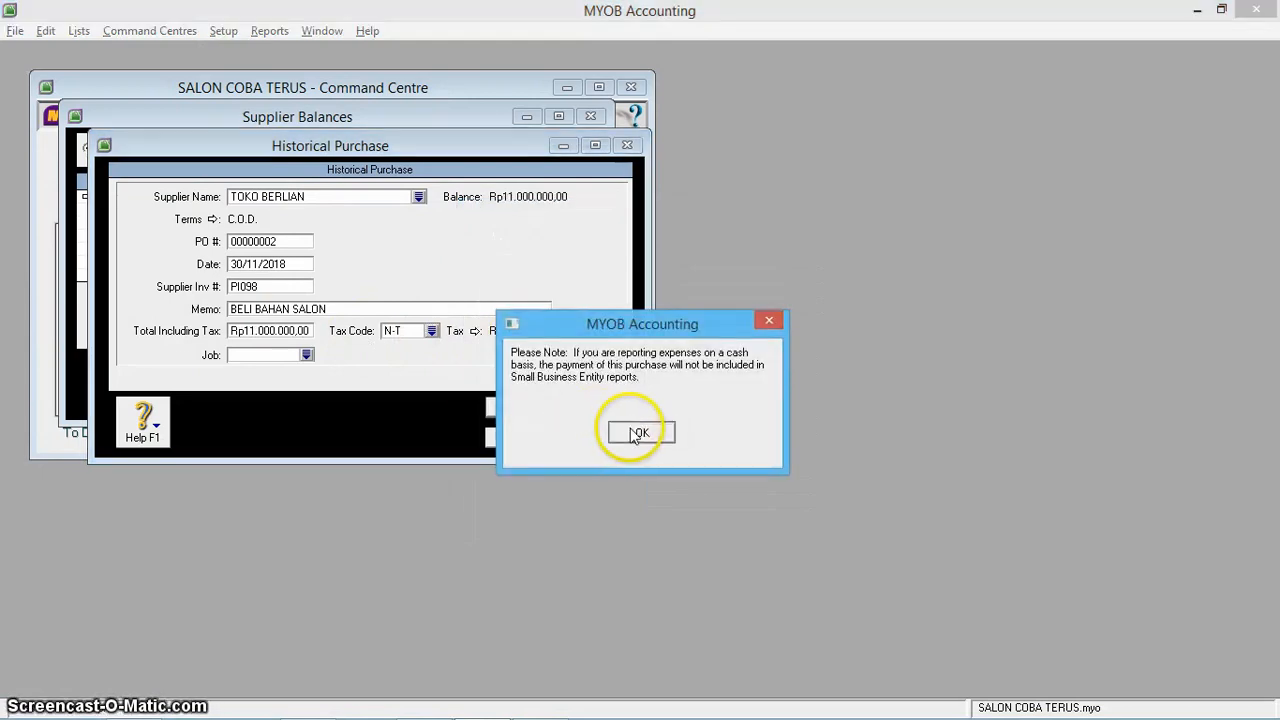
Add a historical purchase for TOKO SARI RAMBUT and set its date to 14/11/2018 from the Excel payables list
left_click(541, 376)
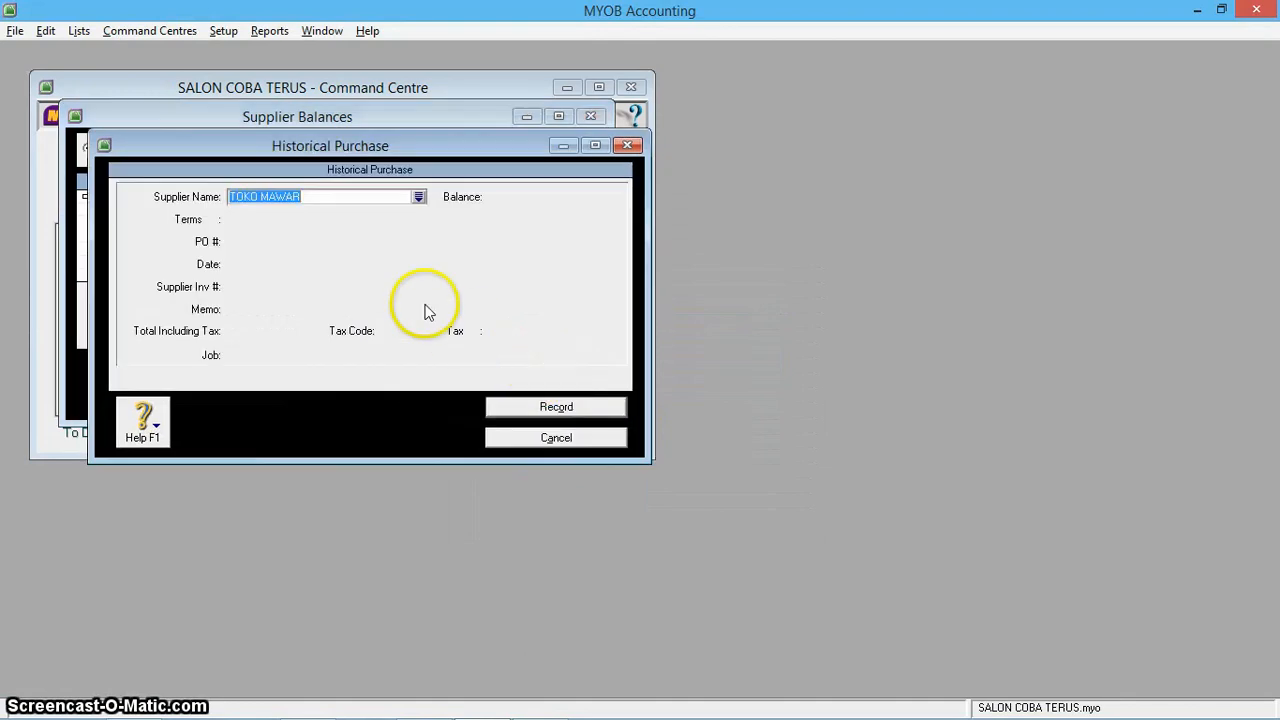
key("alt+Tab")
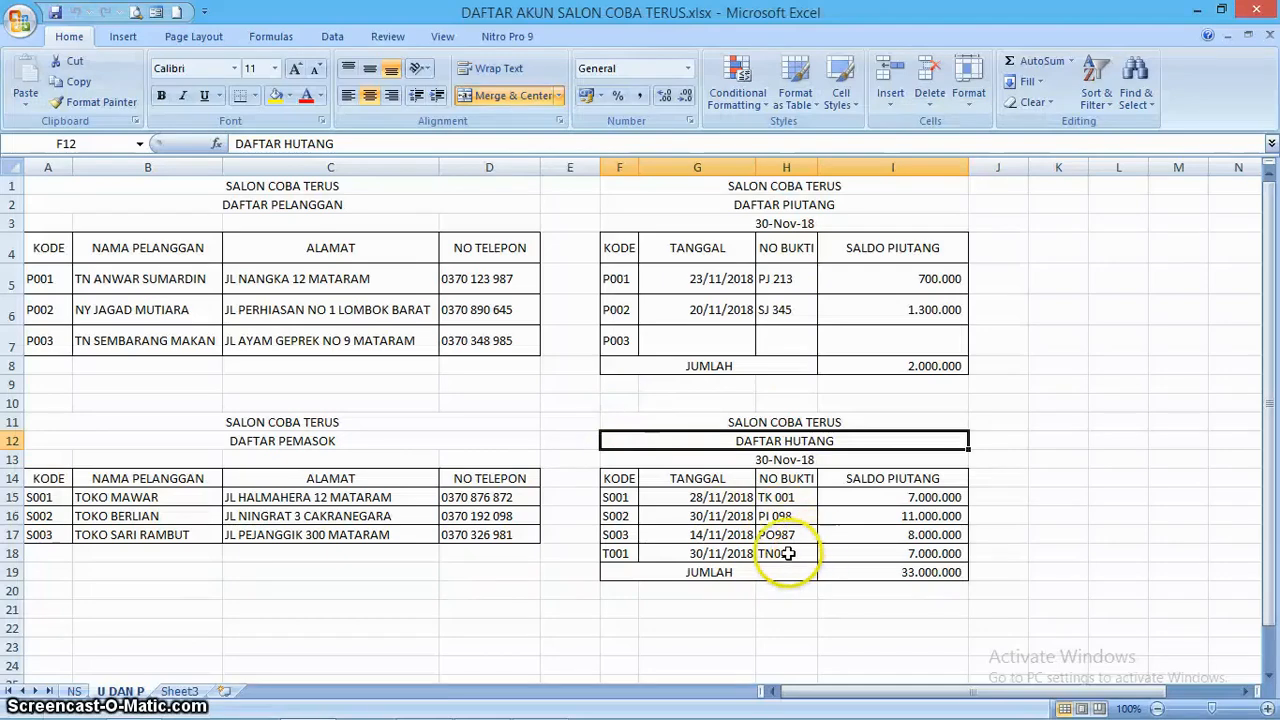
key("alt+Tab")
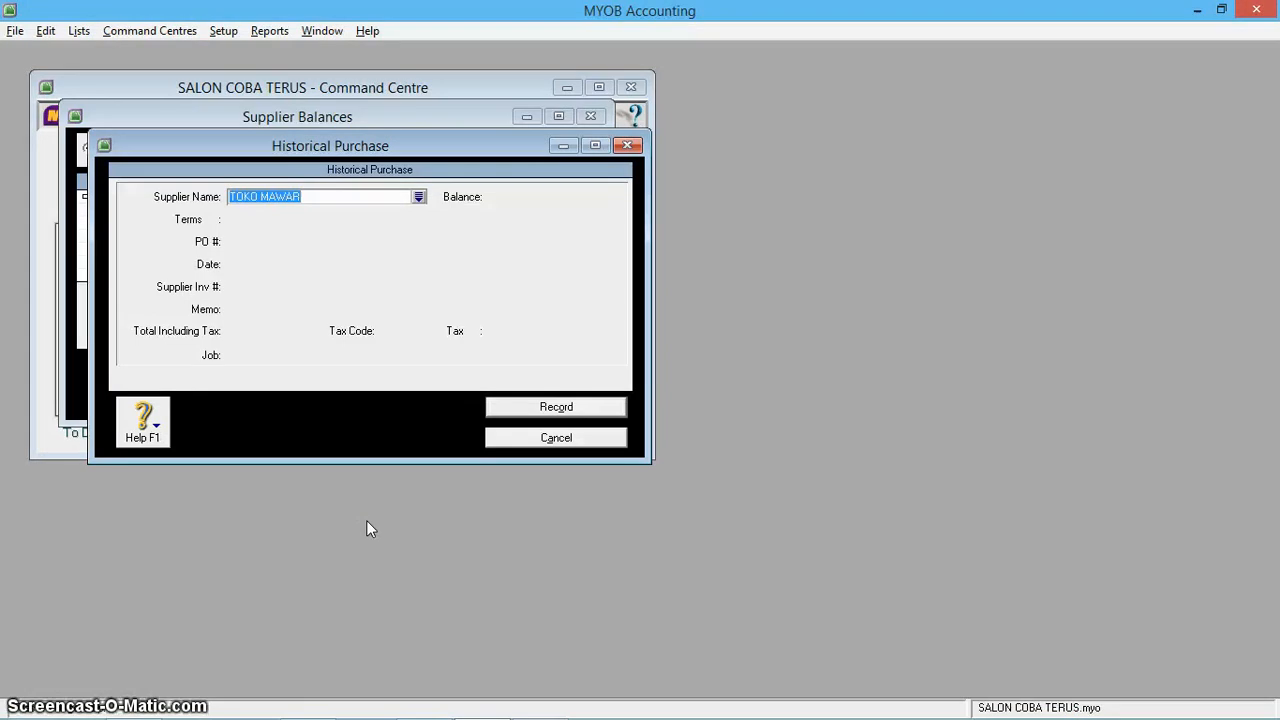
key("Tab")
key("Down")
key("Return")
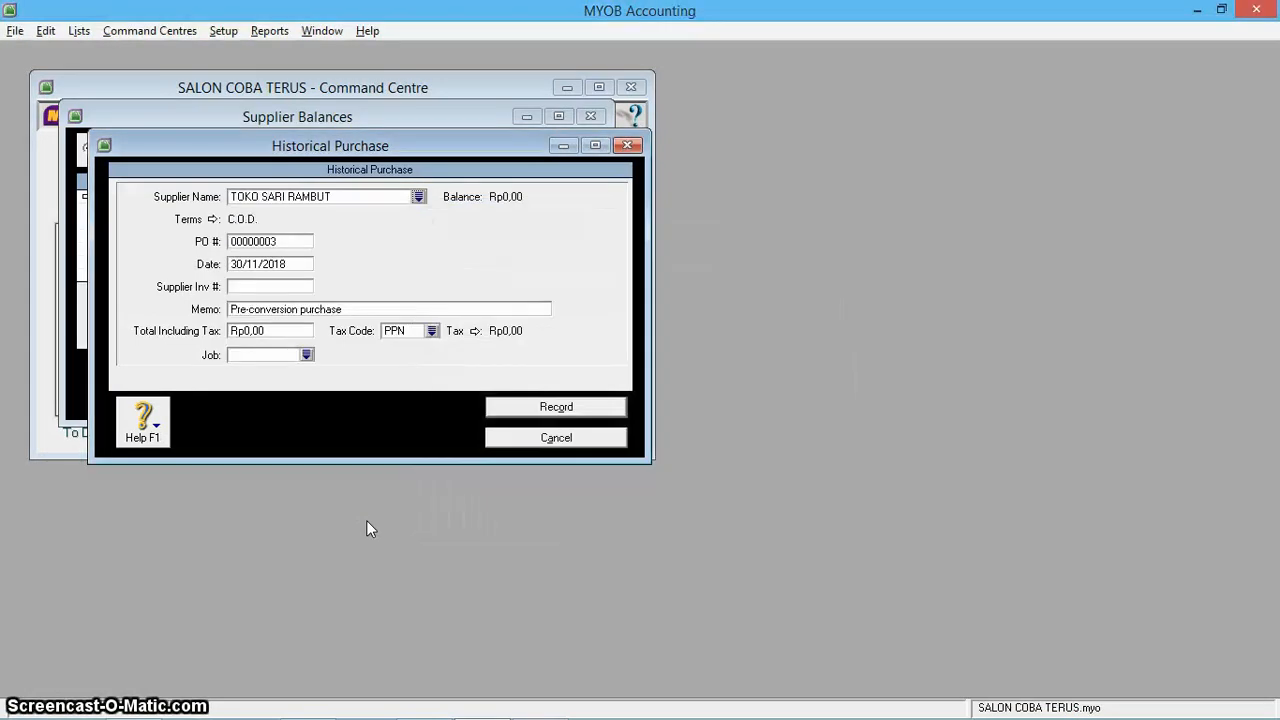
double_click(286, 268)
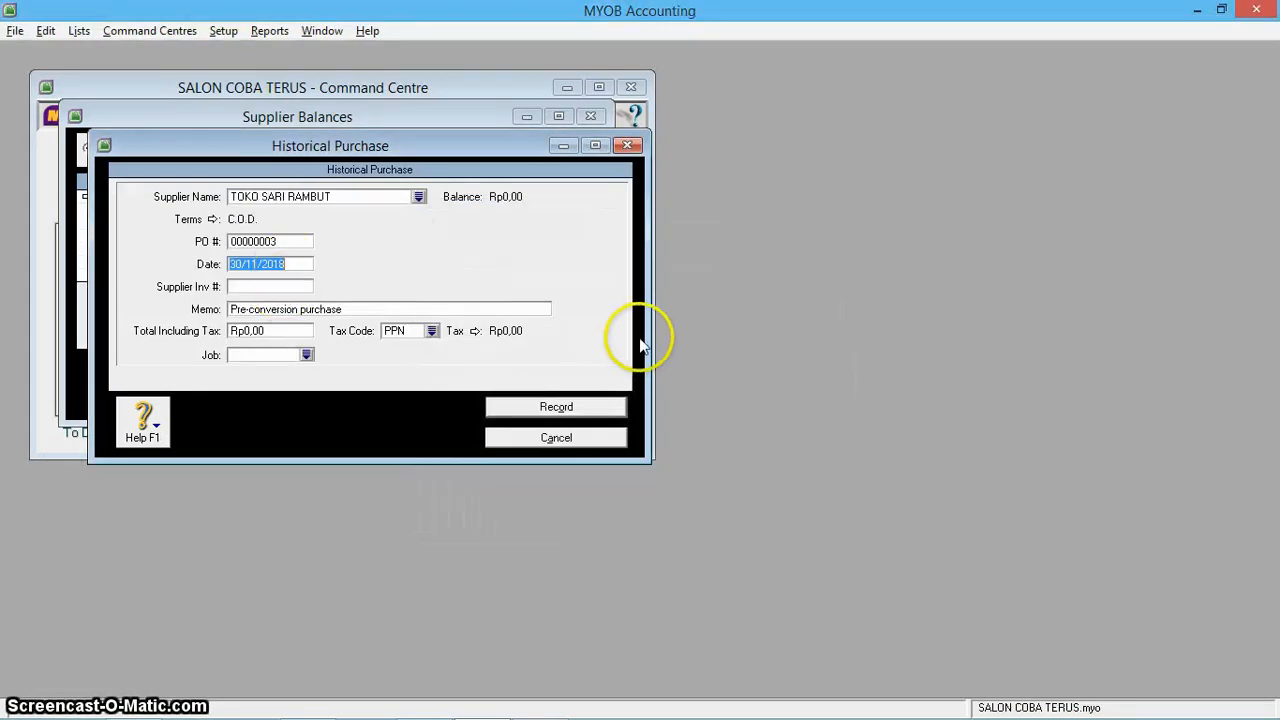
key("alt+Tab")
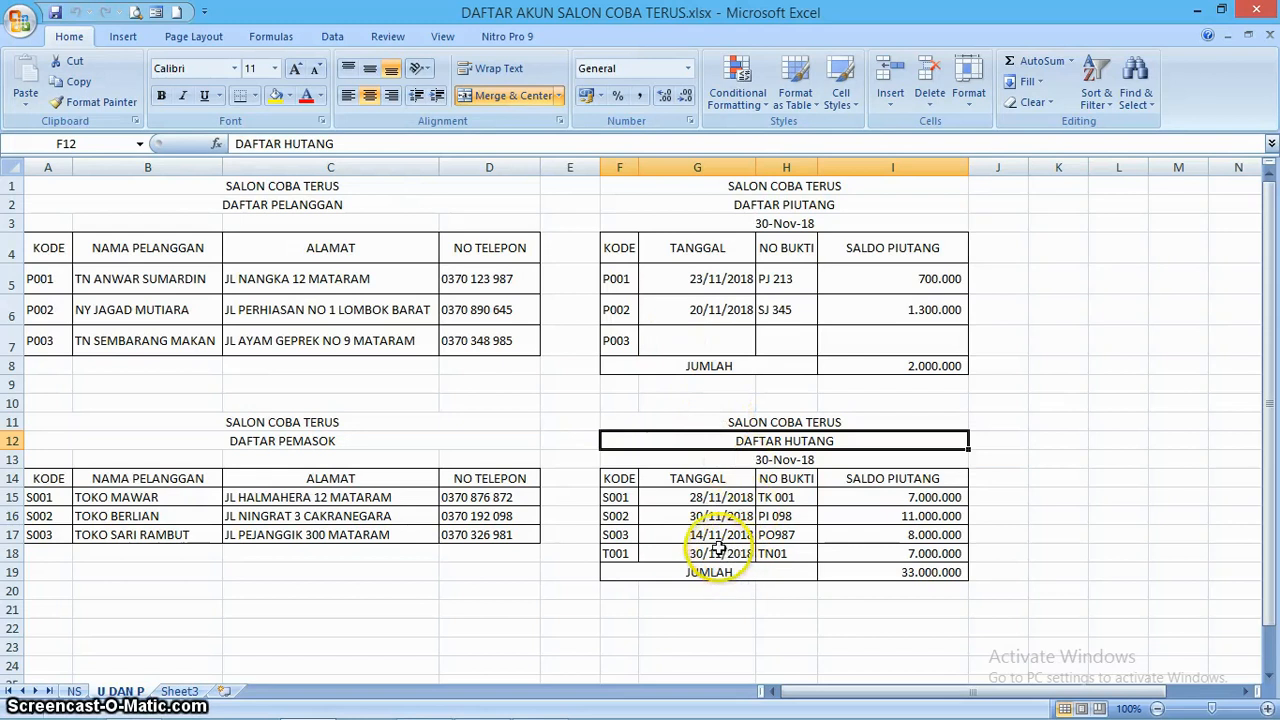
key("alt+Tab")
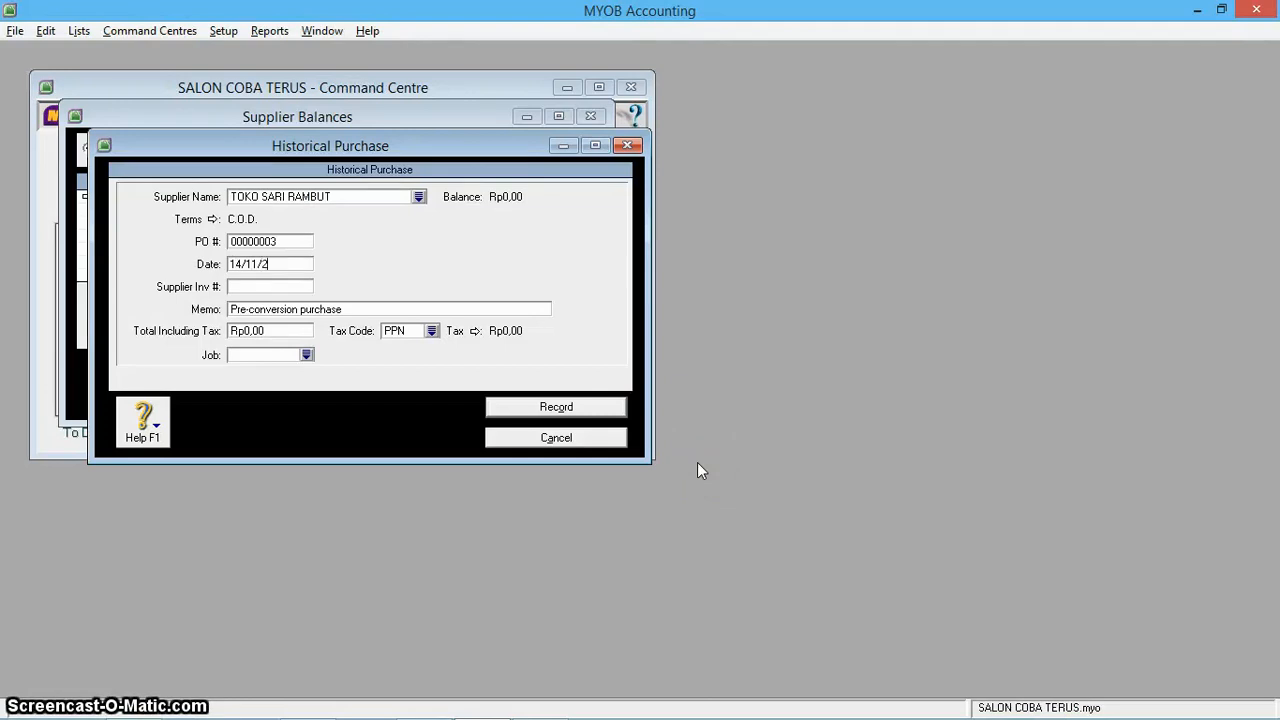
type("018")
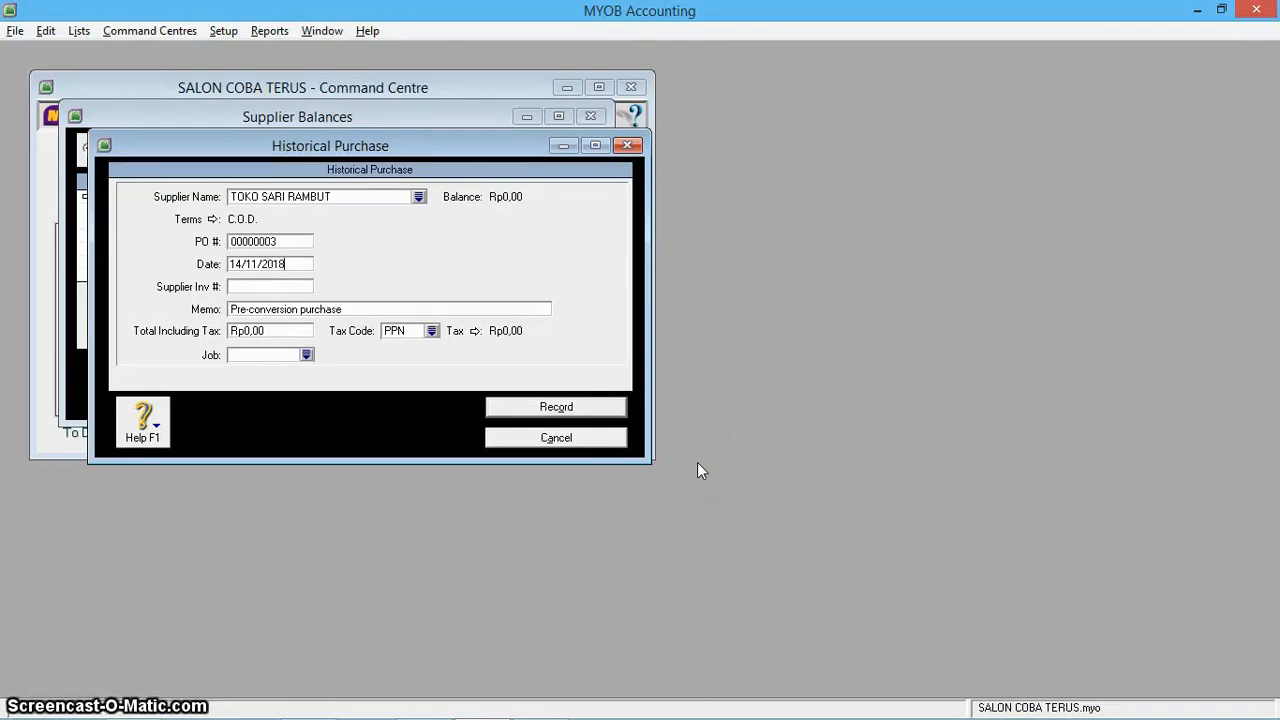
Enter the supplier invoice number PO987 from the Excel payables list and set the TOKO SARI RAMBUT purchase memo to BELI BAHAN SALON
left_click(287, 289)
key("alt+Tab")
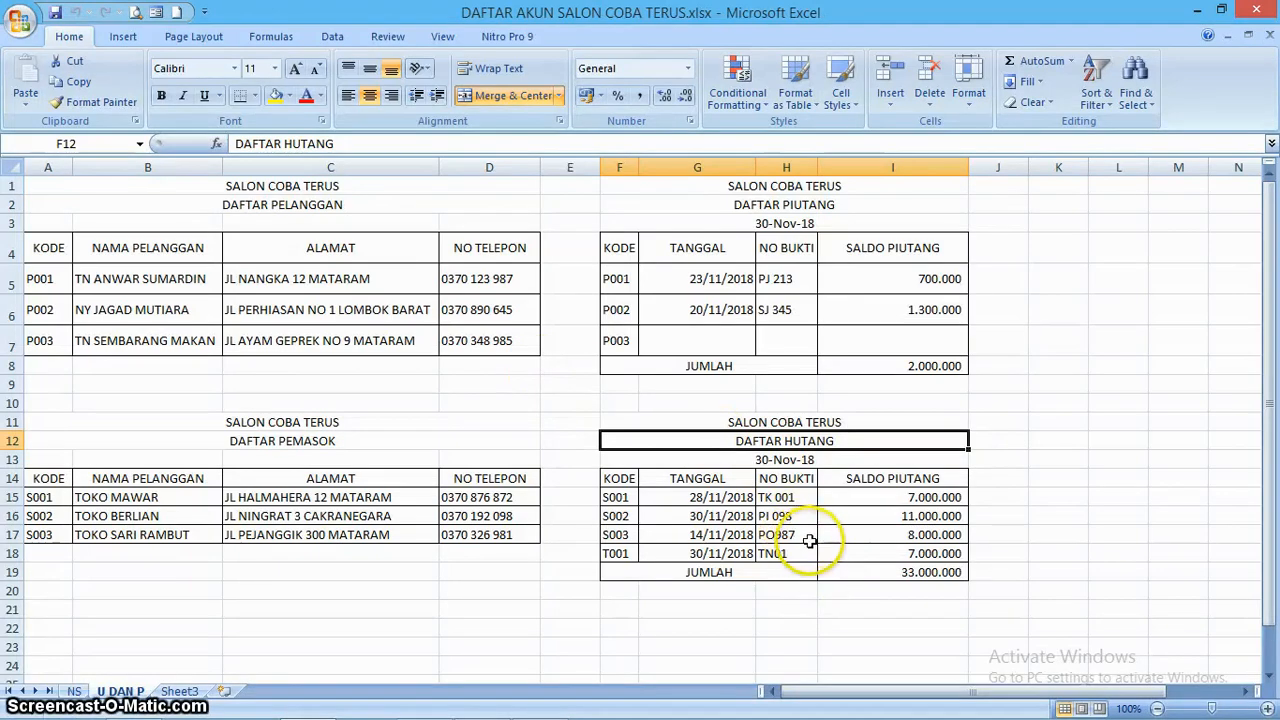
key("alt+Tab")
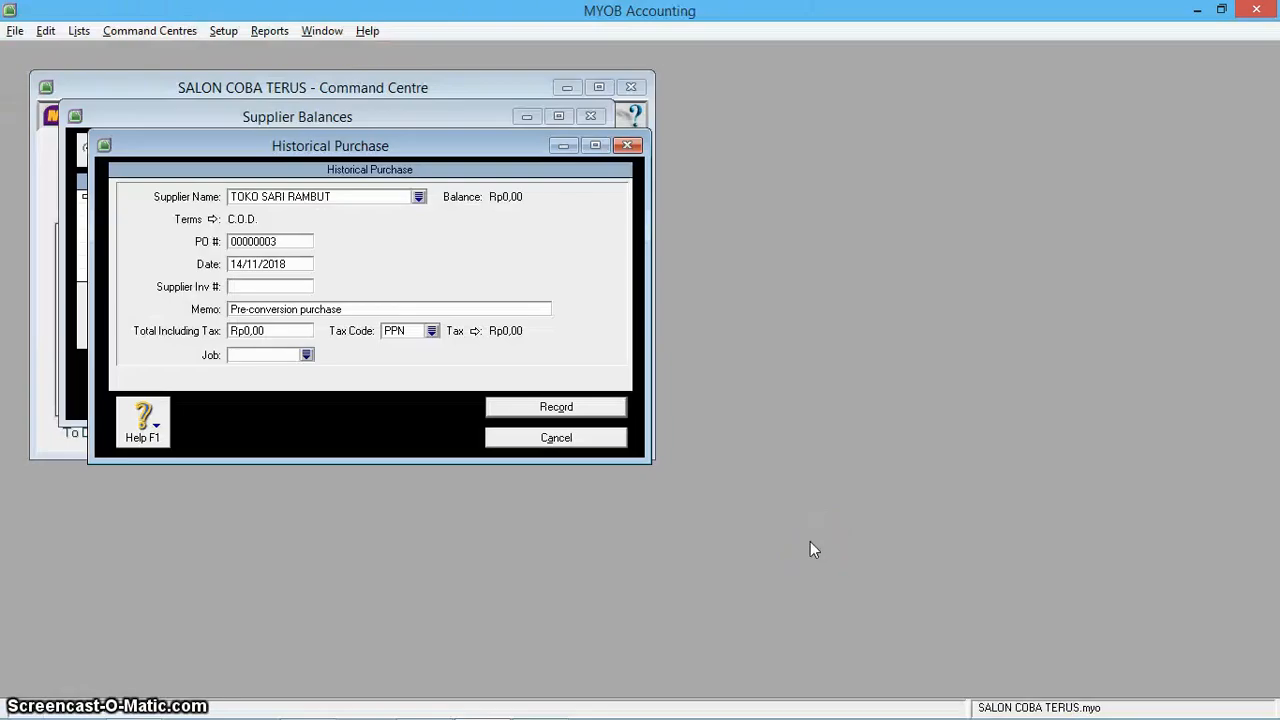
type("PO9")
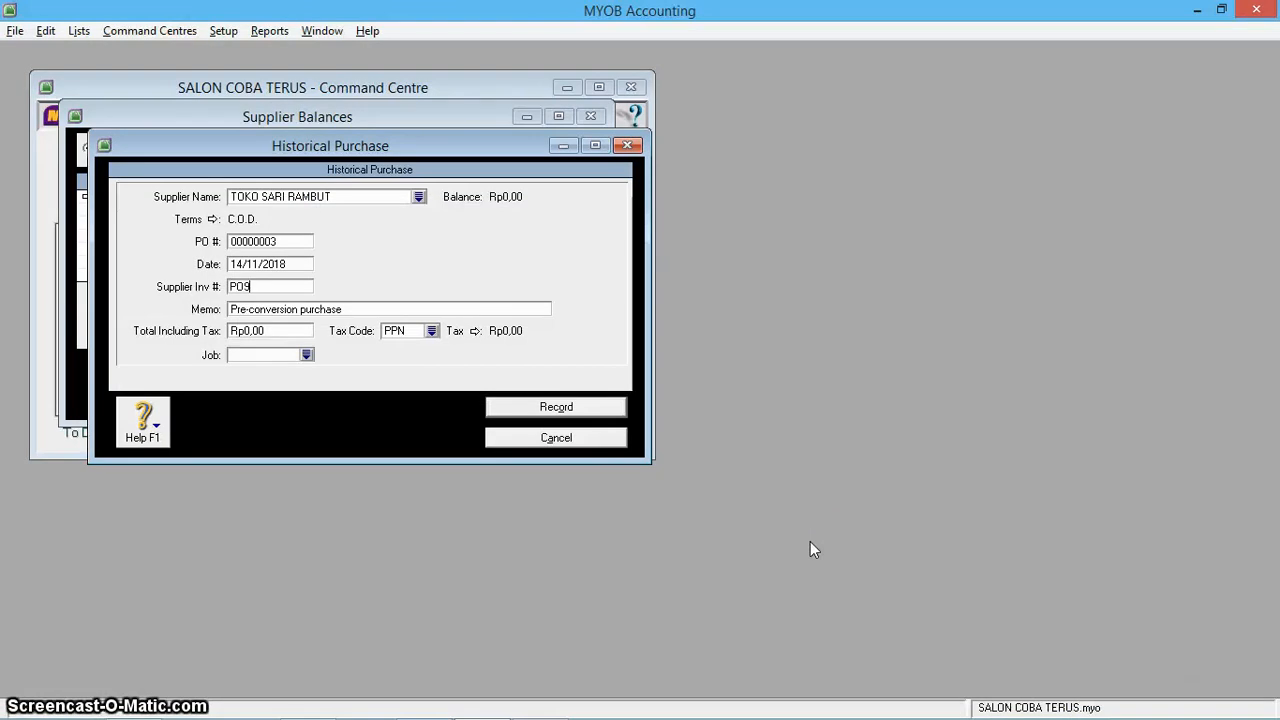
type("87")
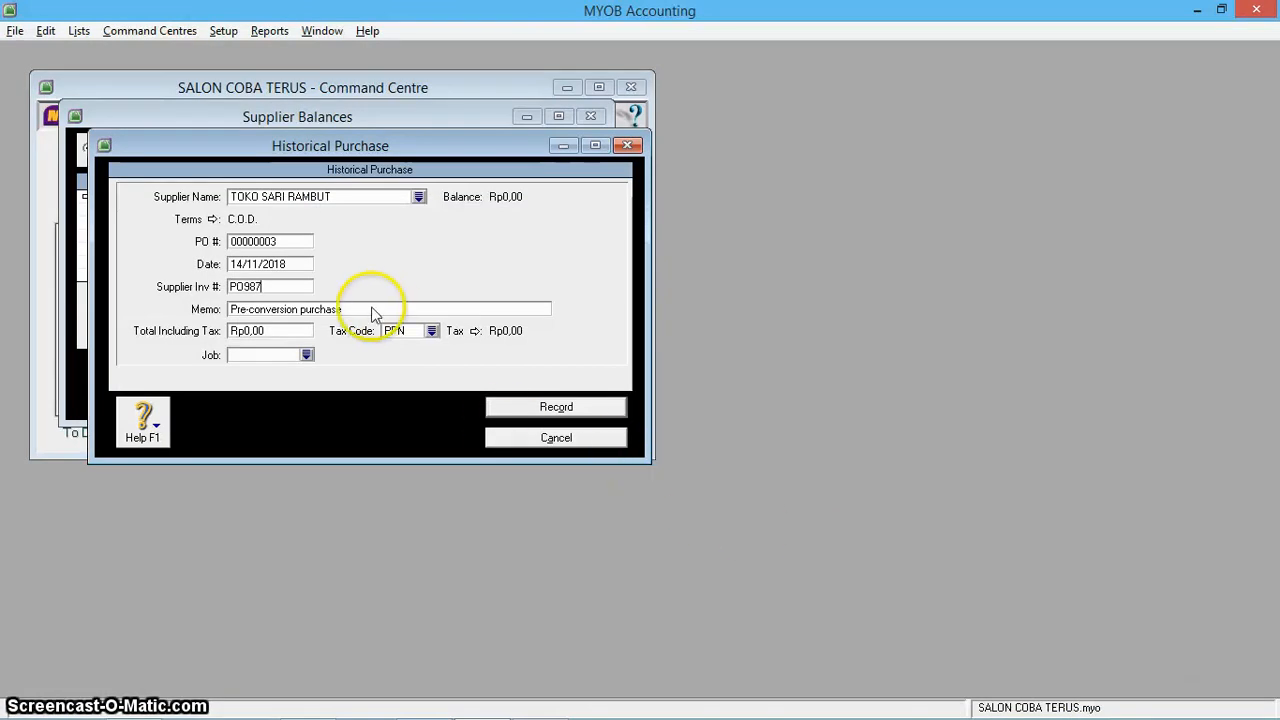
key("Tab")
type("BELI BAHA")
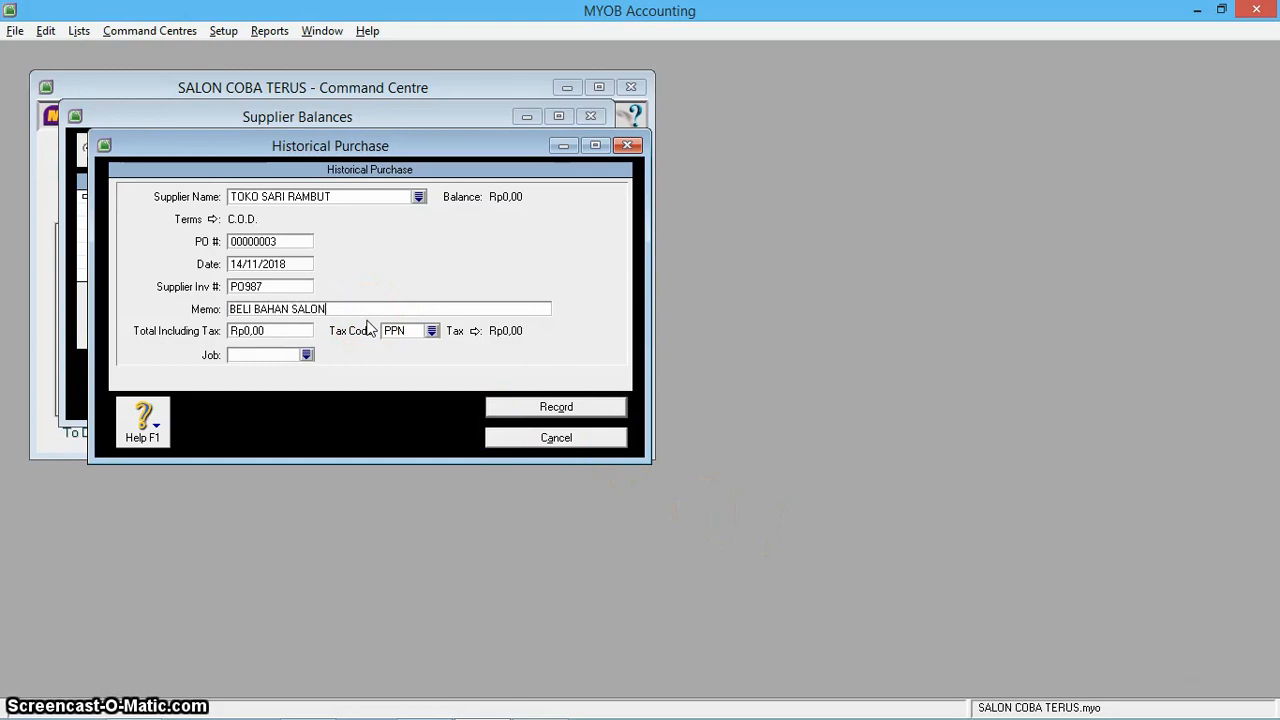
type("N SALON")
Set the TOKO SARI RAMBUT purchase total including tax to 8000000 with tax code N-T, then record it and close the supplier balances
left_click(263, 330)
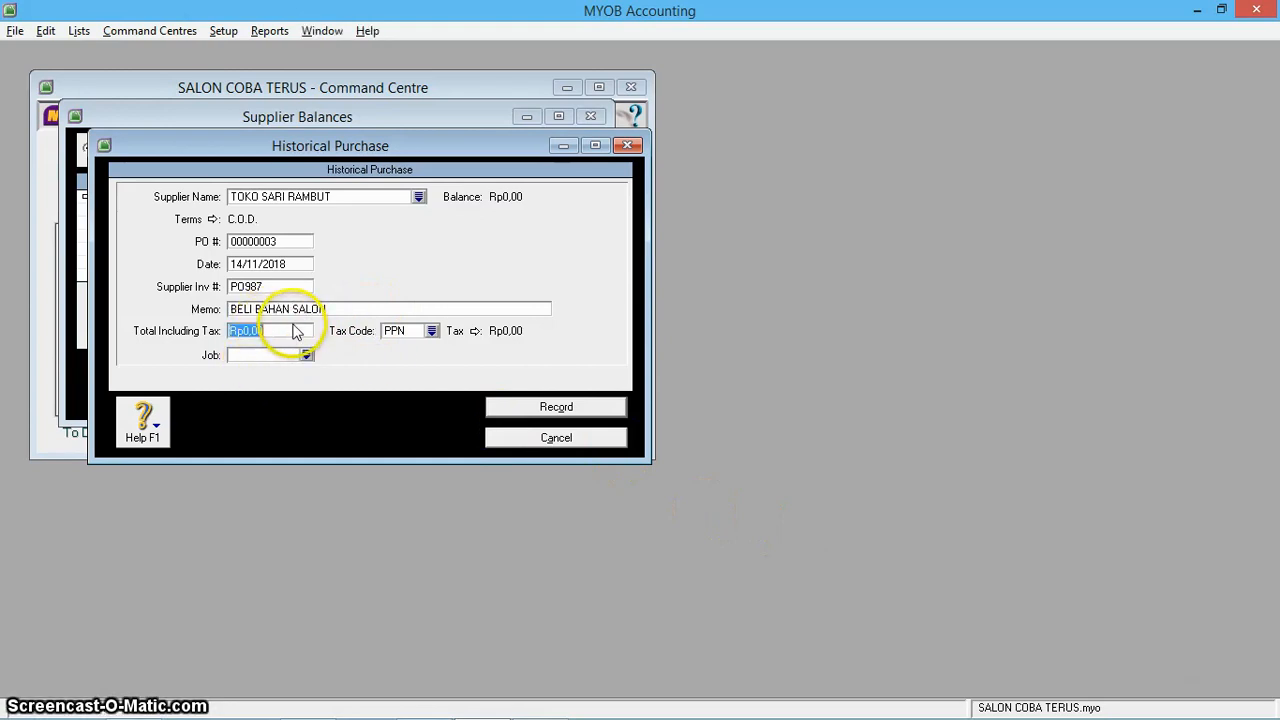
key("alt+Tab")
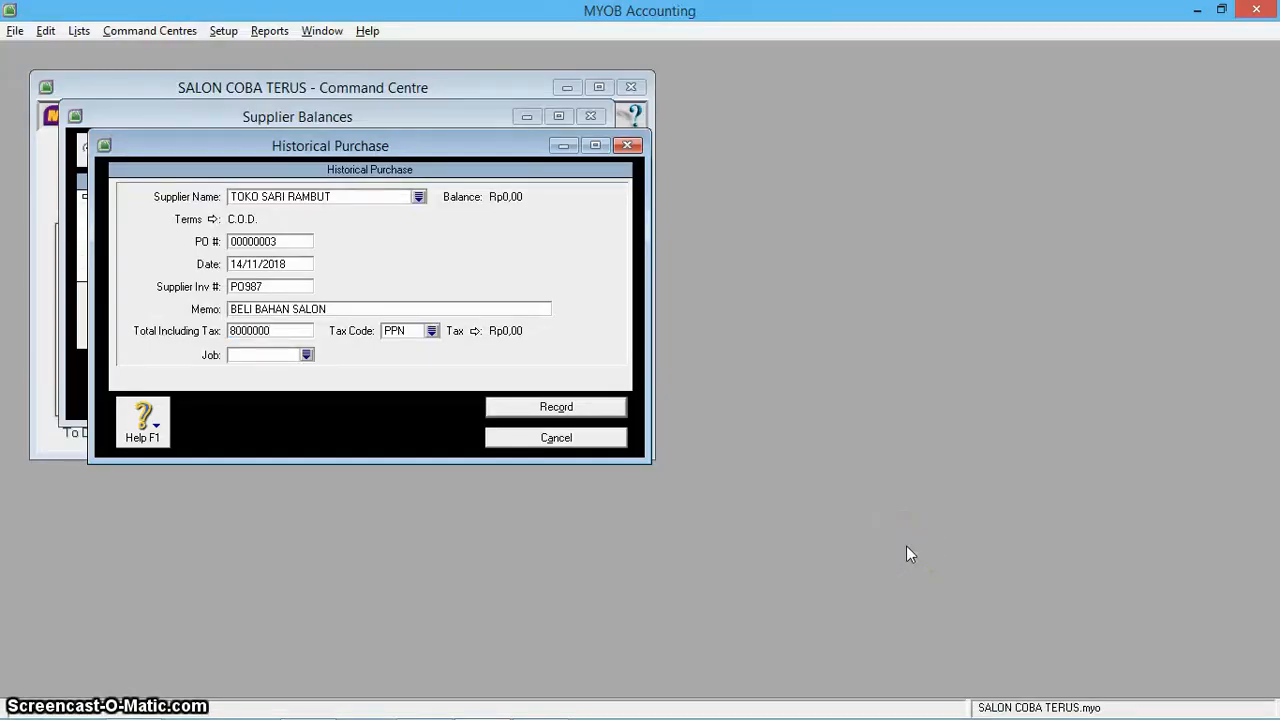
left_click(431, 331)
left_click(530, 331)
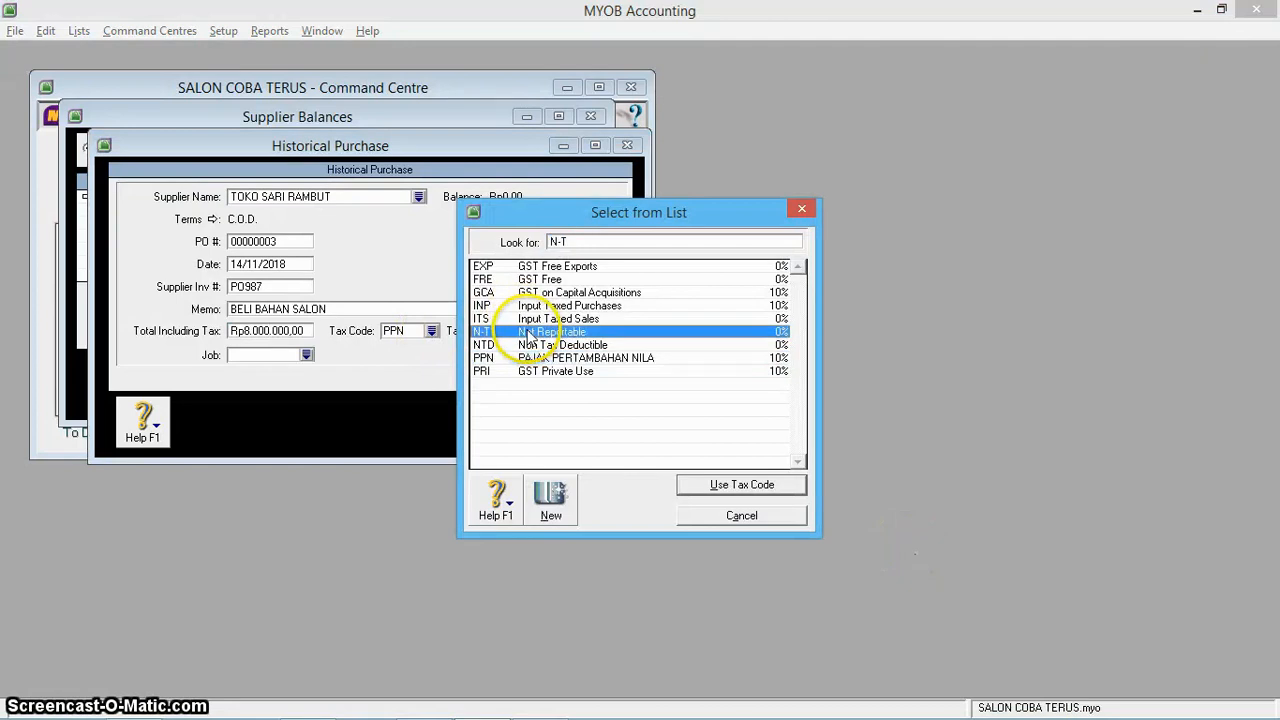
double_click(530, 333)
left_click(558, 408)
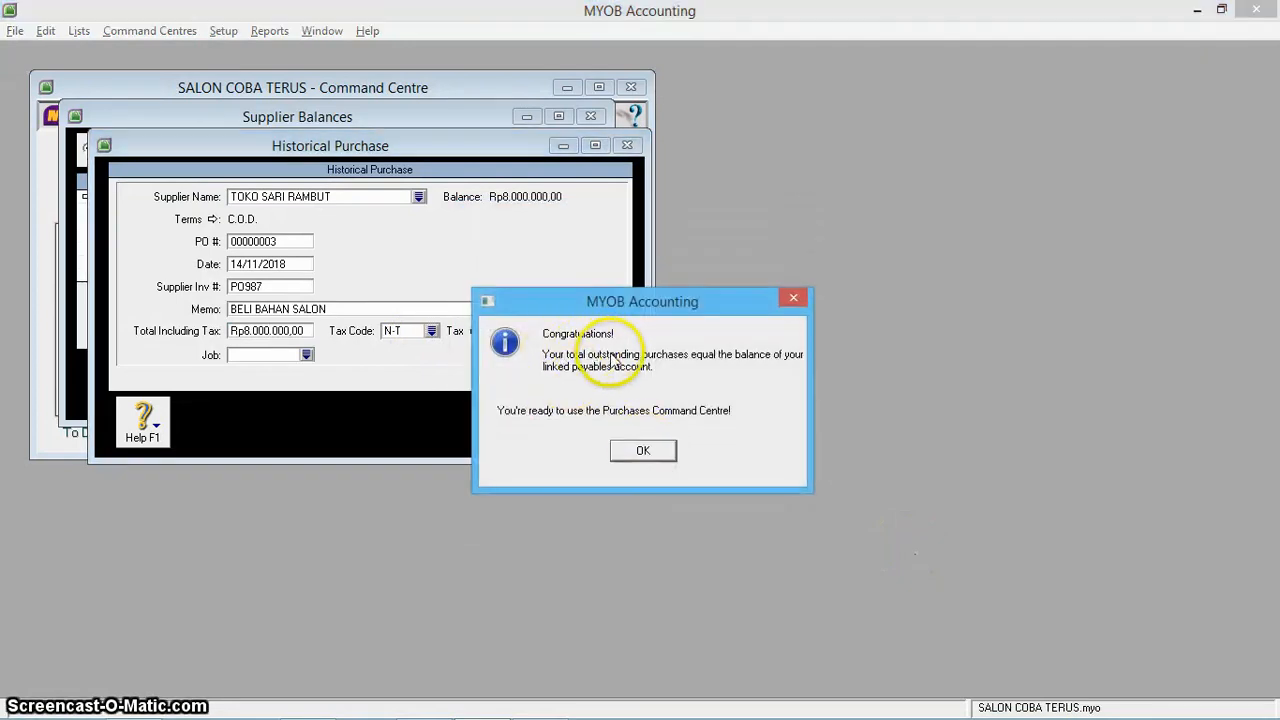
left_click(643, 451)
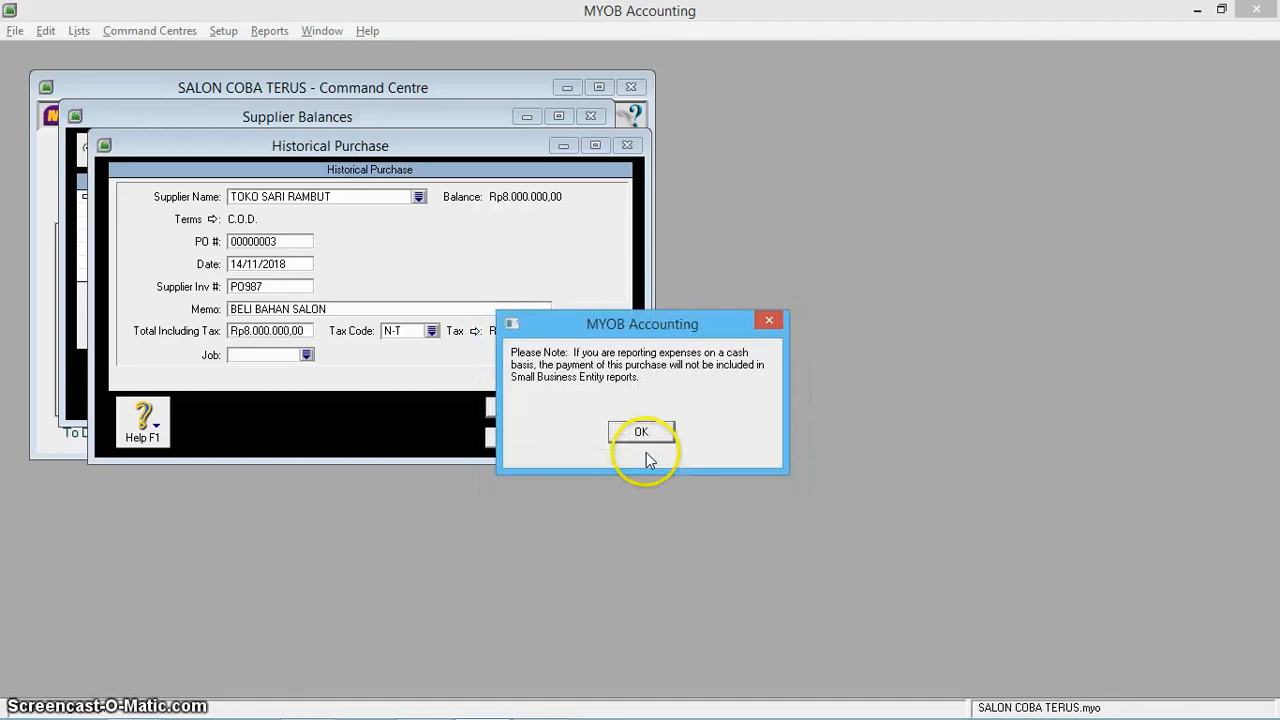
left_click(643, 431)
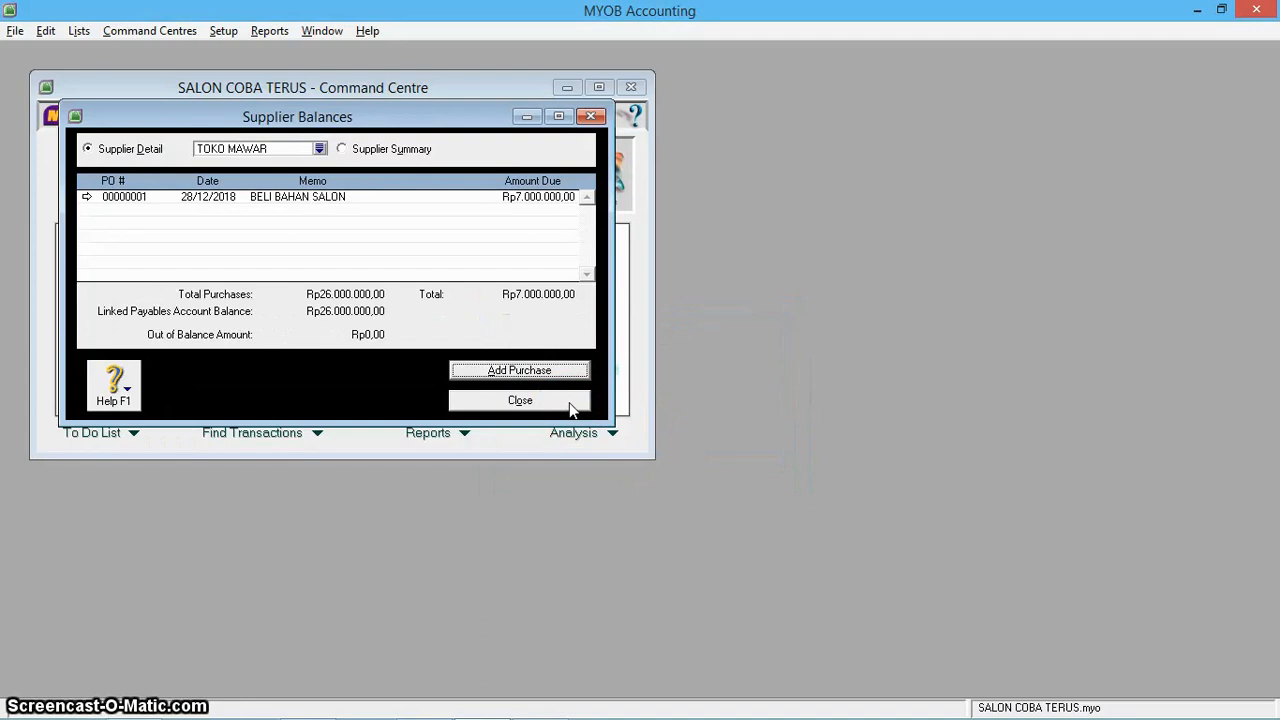
left_click(520, 400)
Reopen the supplier balances summary and check the TOKO BERLIAN historical purchase against the Excel payables list
left_click(226, 32)
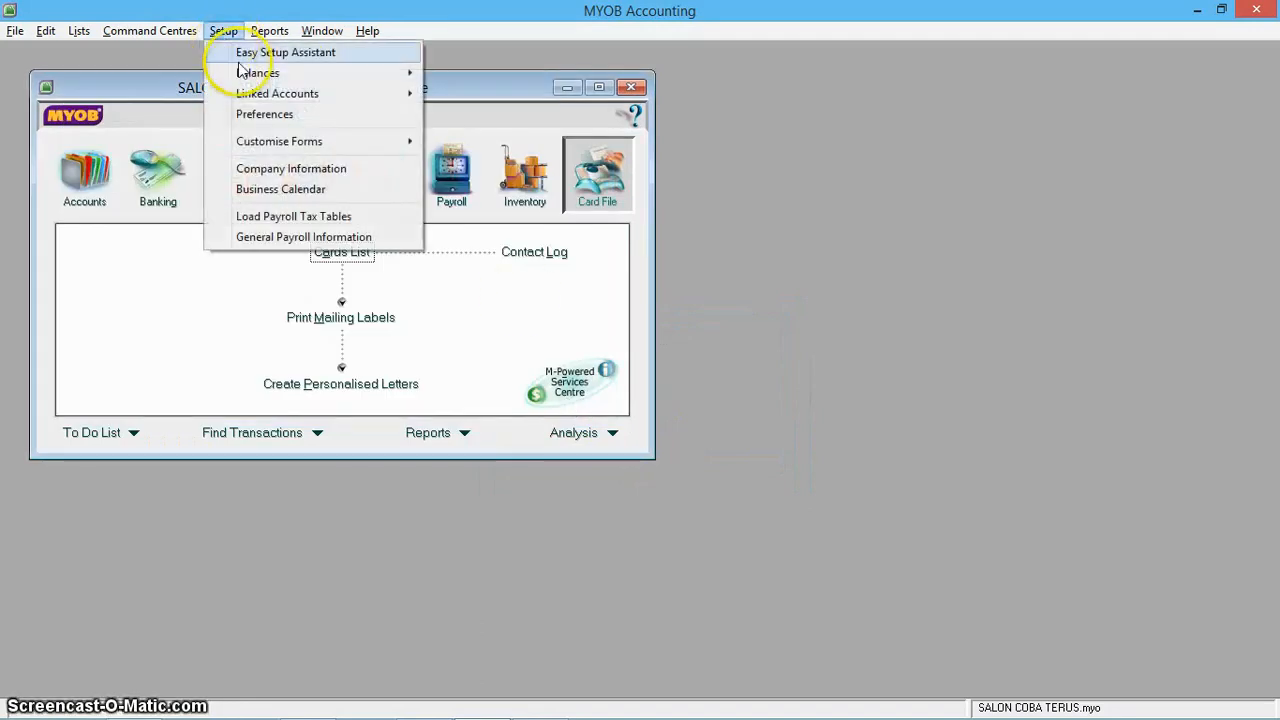
mouse_move(345, 76)
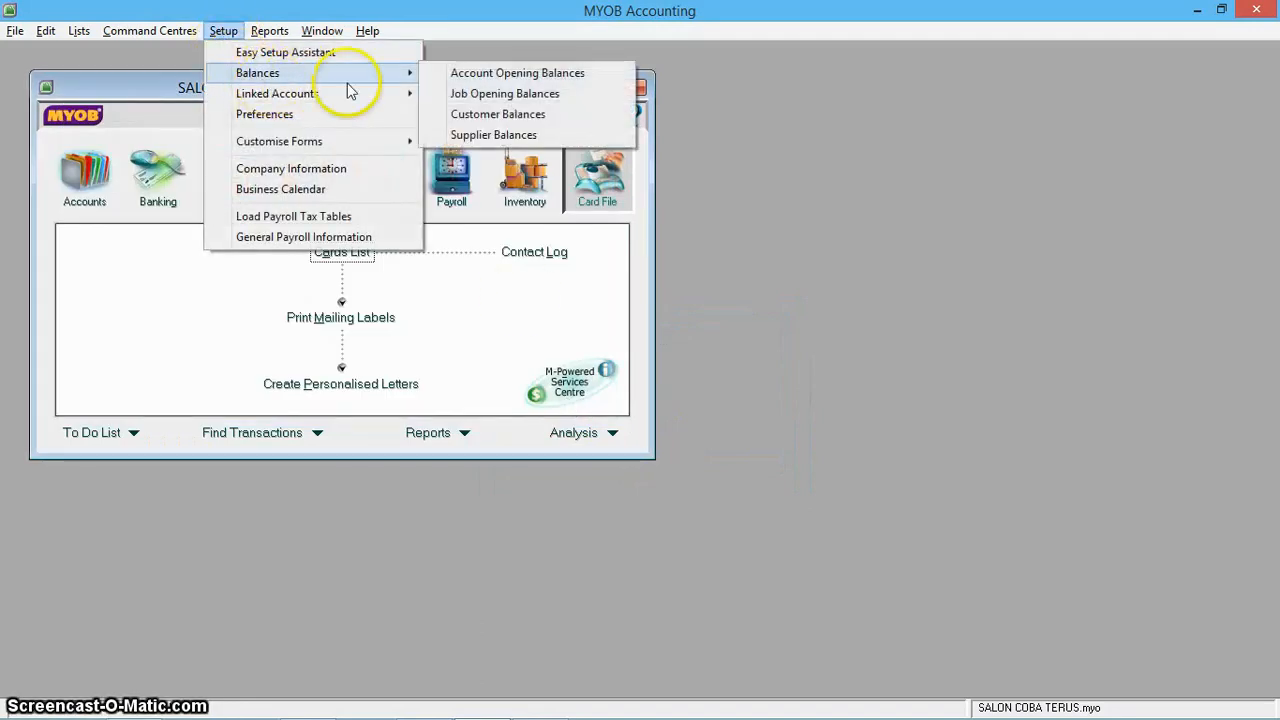
left_click(496, 135)
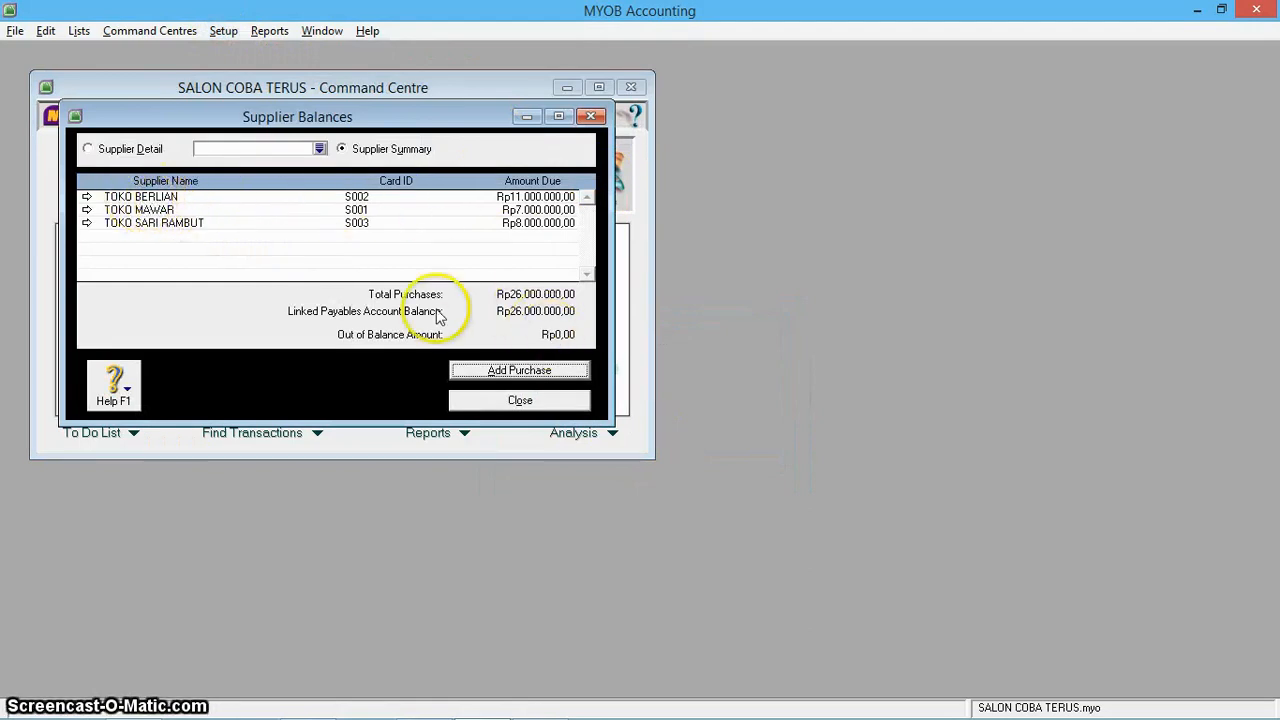
double_click(331, 196)
double_click(334, 200)
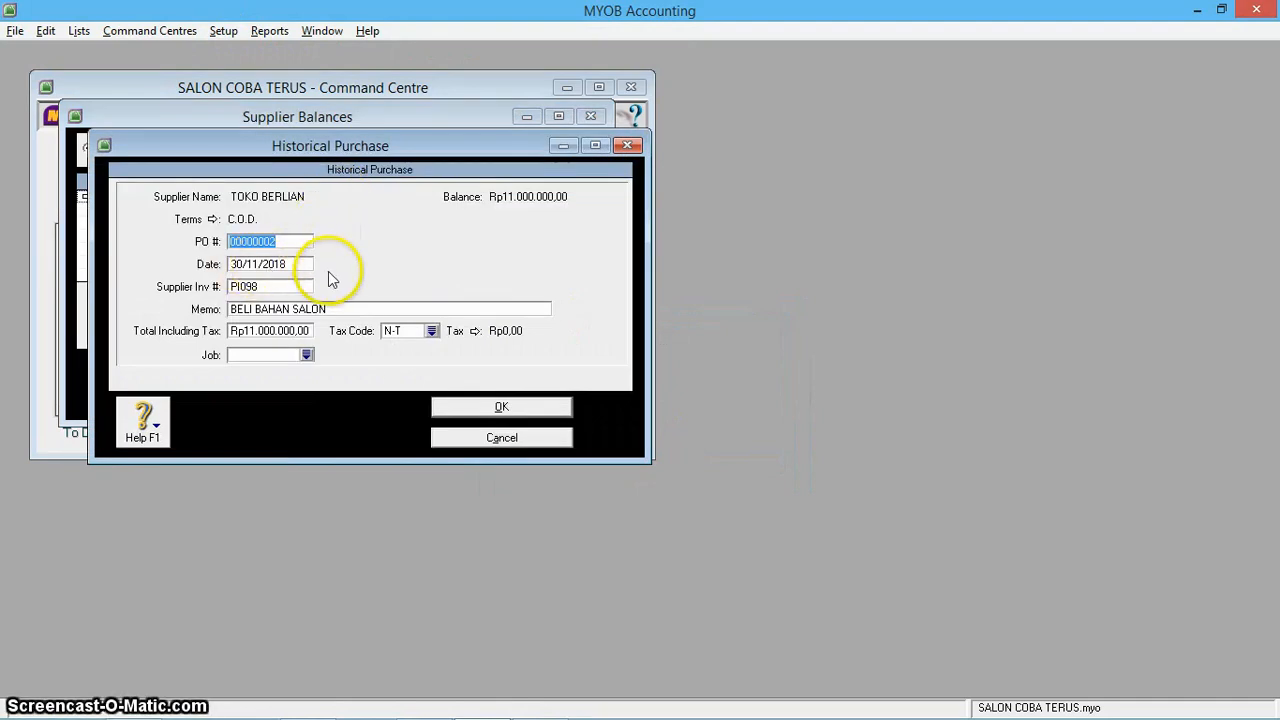
key("alt+Tab")
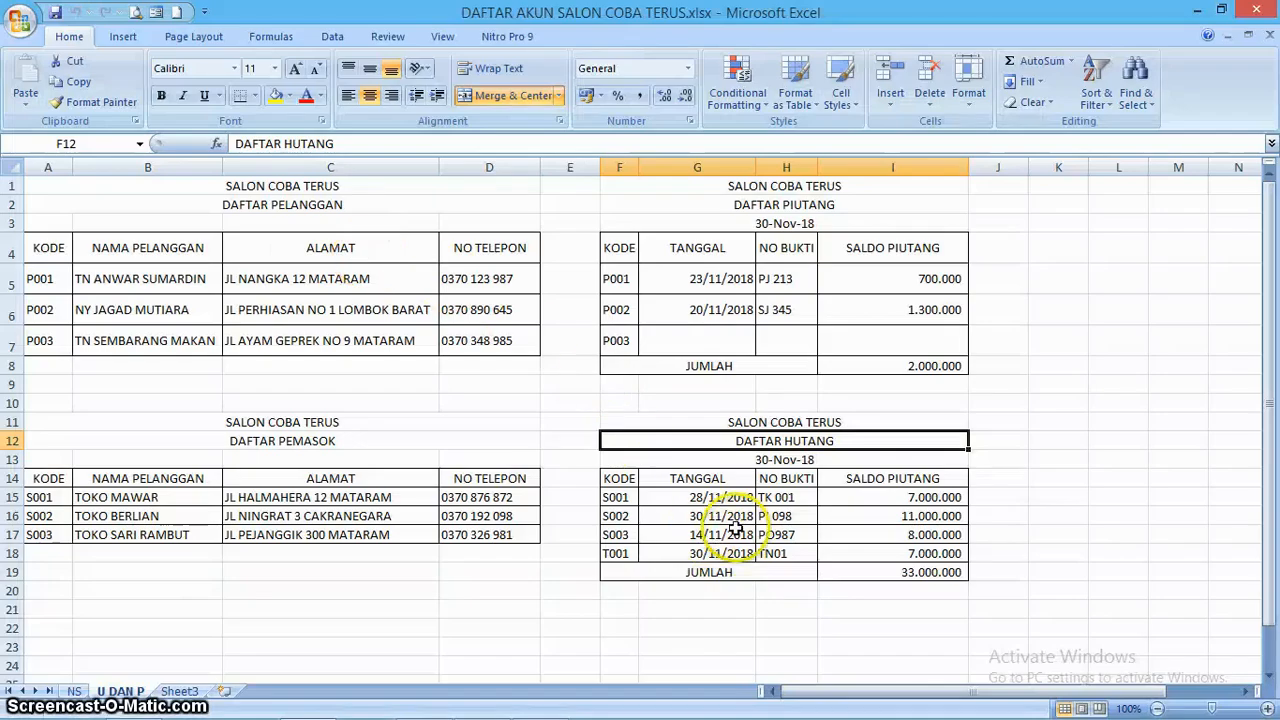
key("alt+Tab")
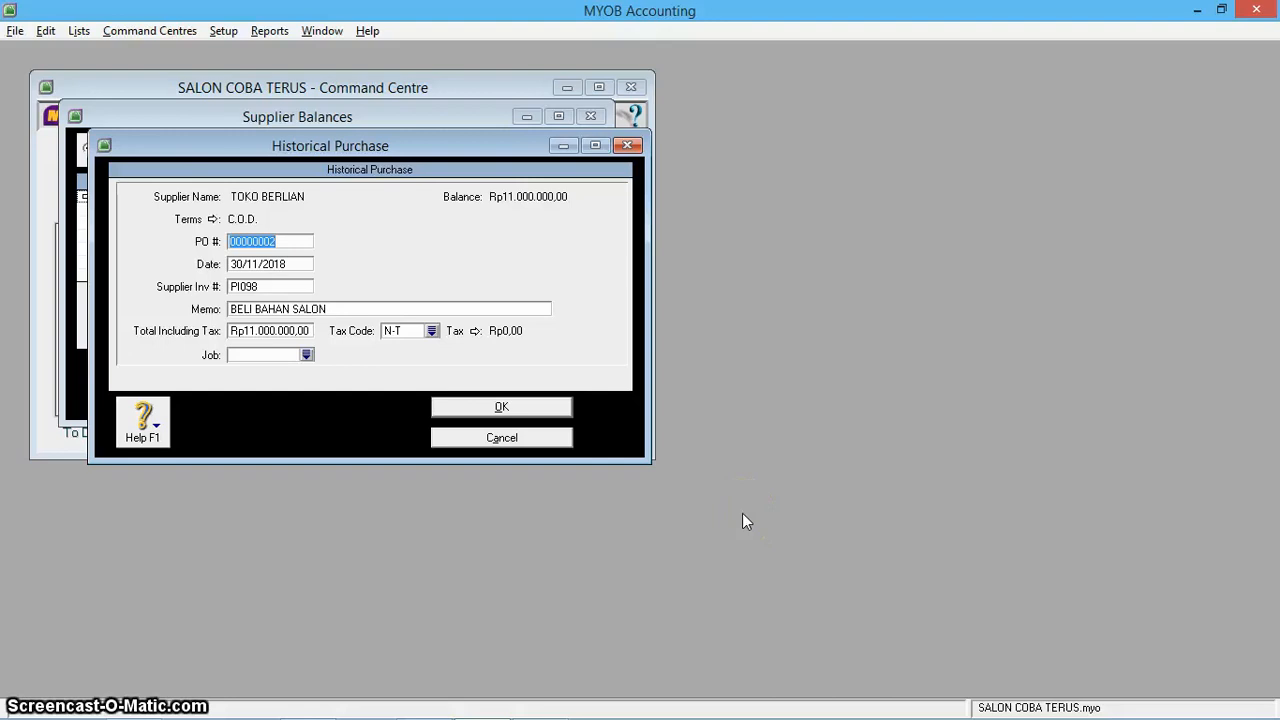
key("Return")
key("Return")
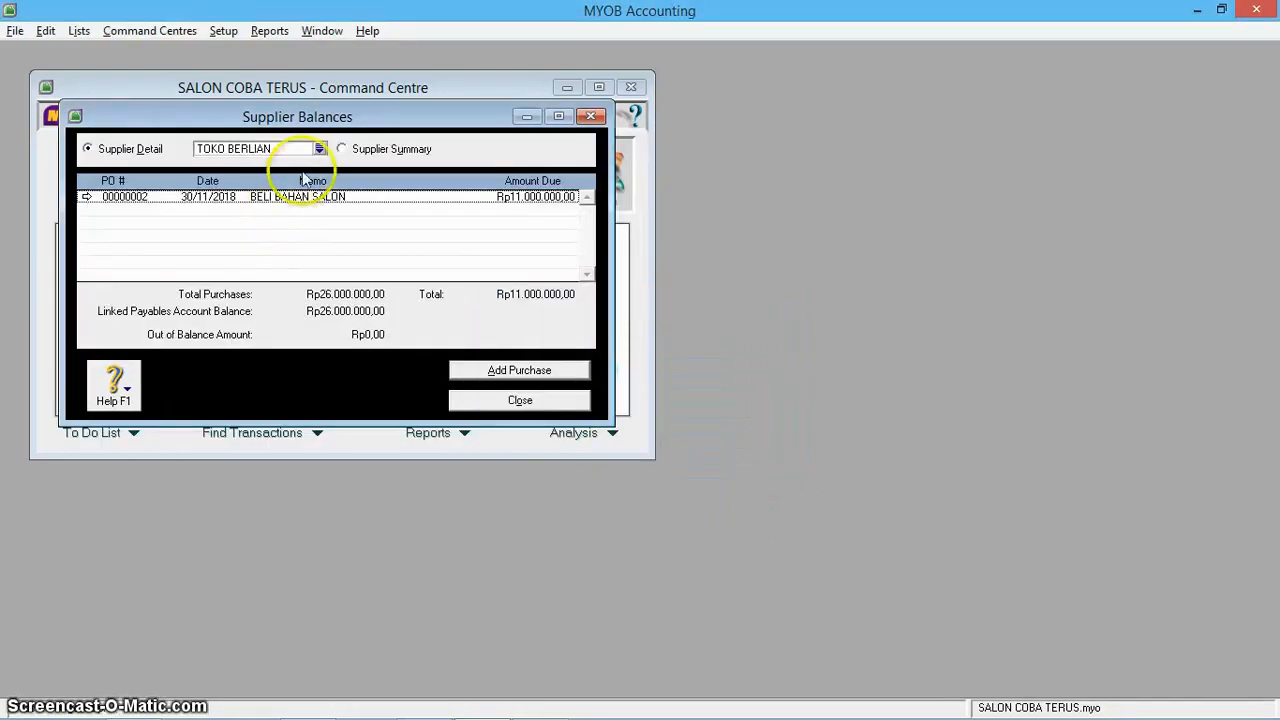
Correct the date of the TOKO MAWAR historical purchase to 28/11/2018 and save it
left_click(319, 148)
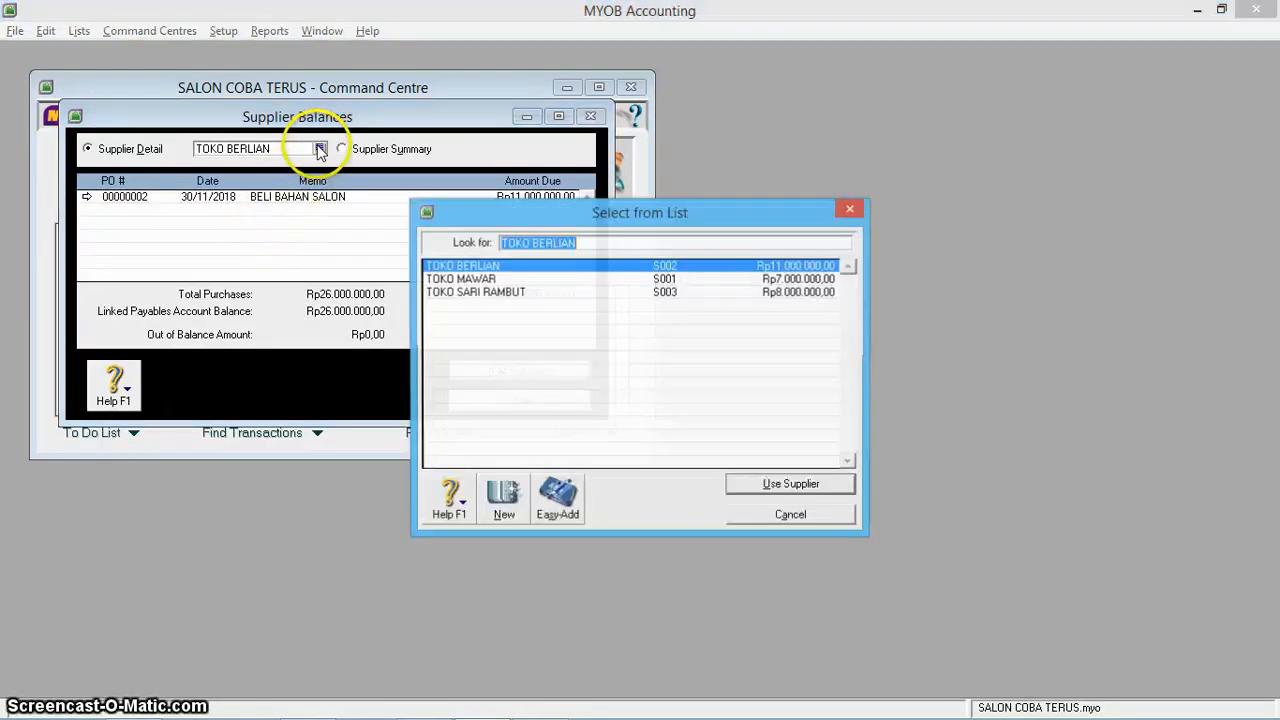
double_click(462, 280)
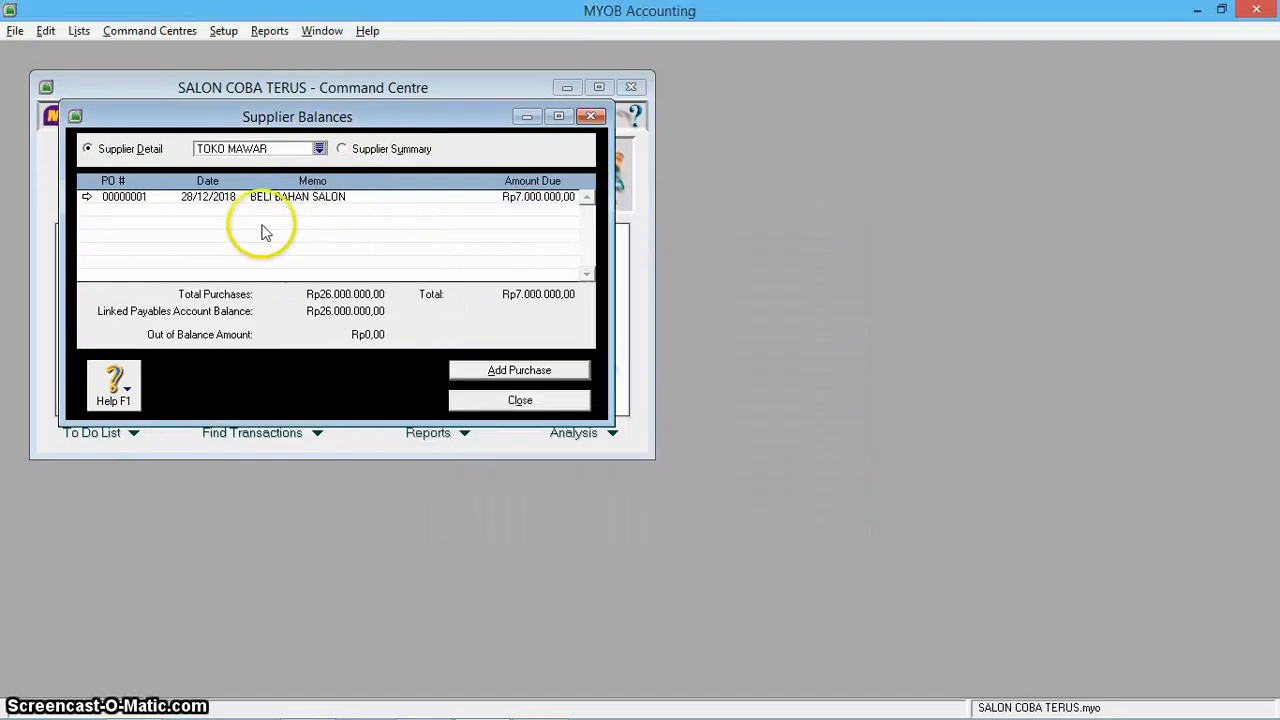
double_click(210, 197)
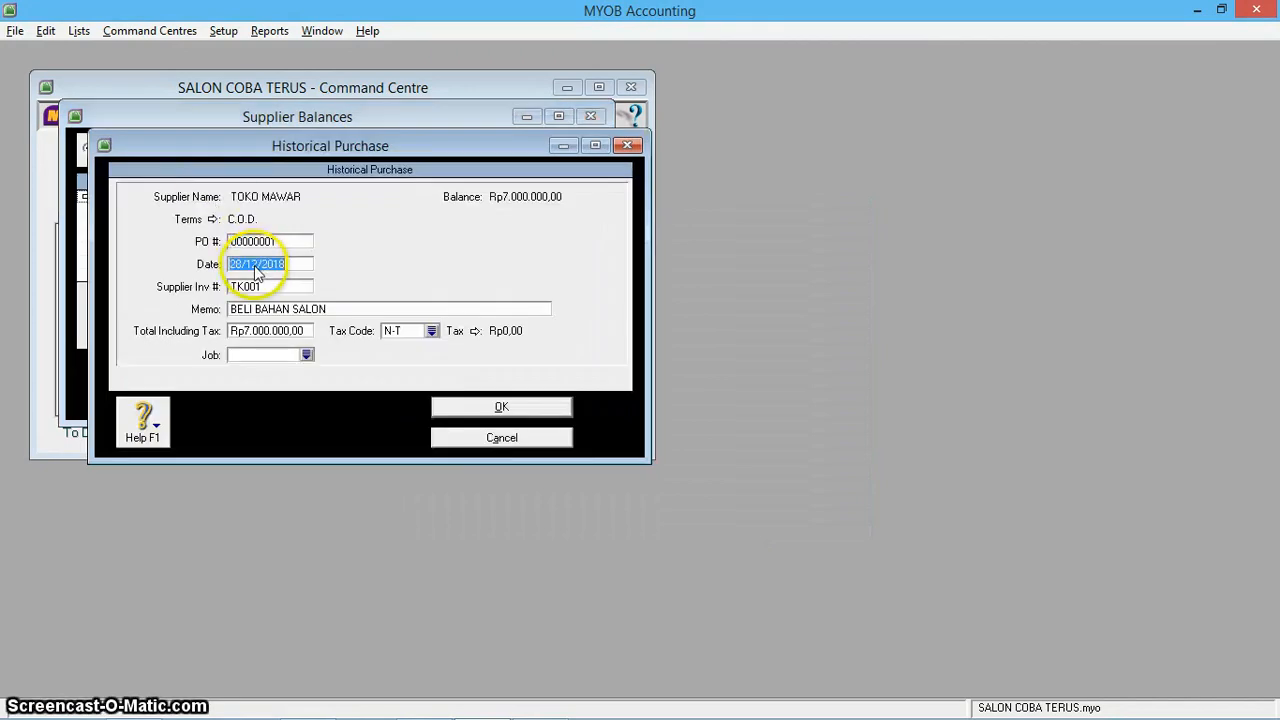
key("BackSpace")
type("1")
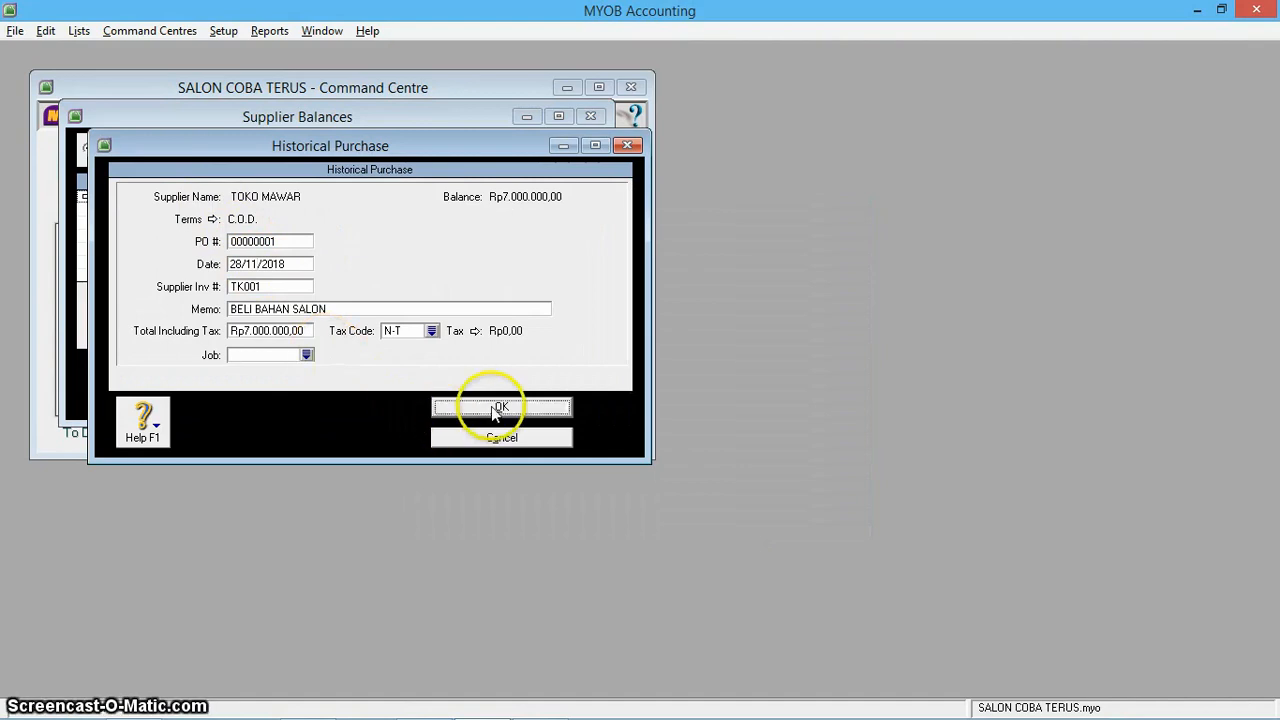
left_click(497, 410)
left_click(643, 450)
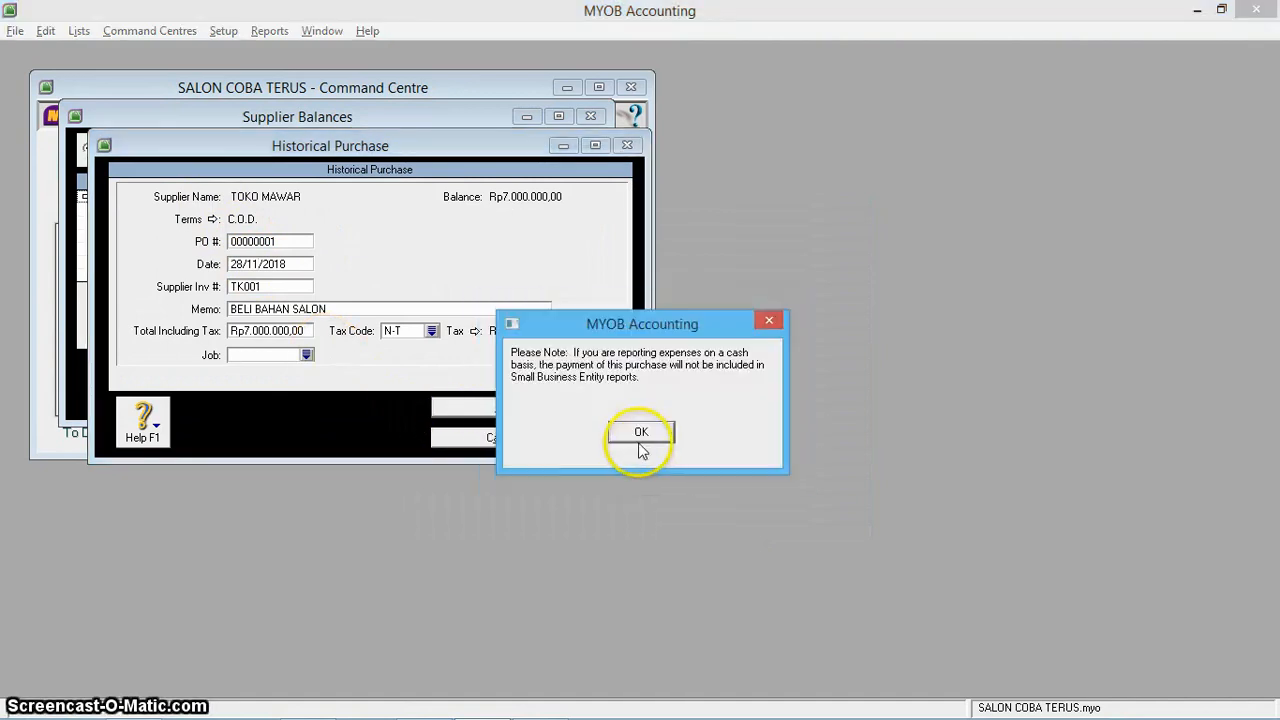
left_click(645, 434)
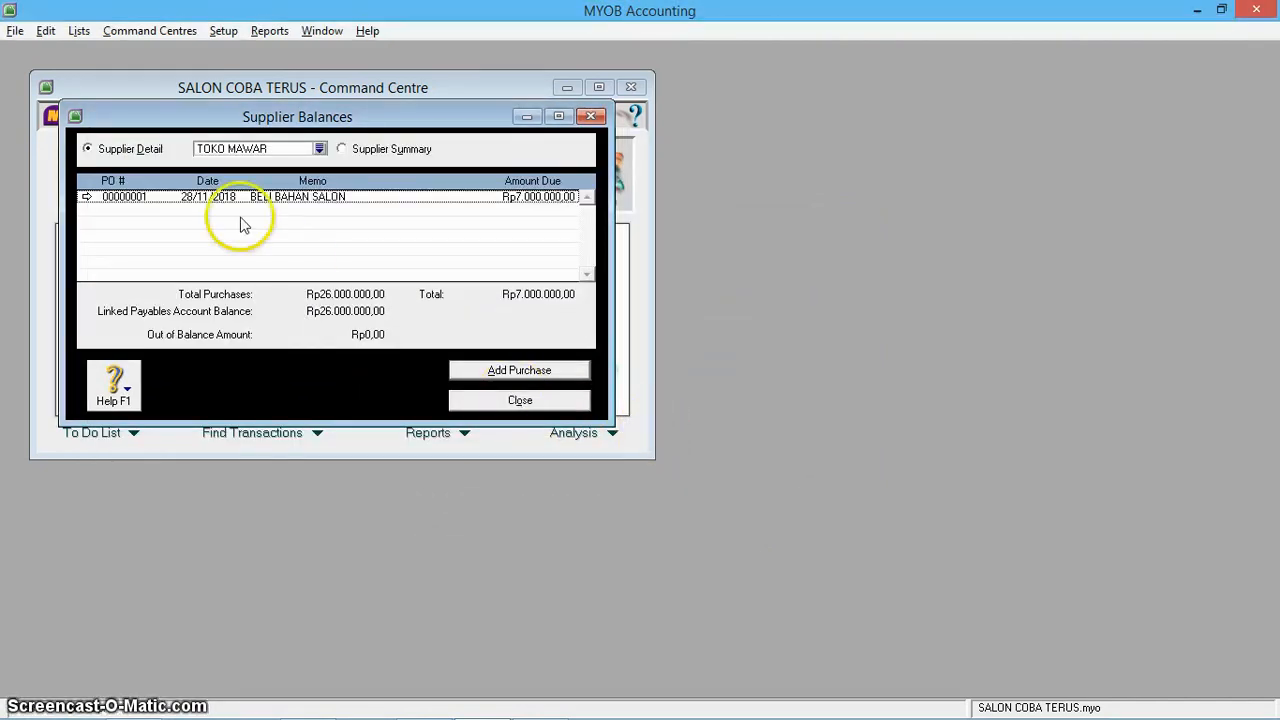
Review the TOKO SARI RAMBUT purchase detail in the supplier balances and close the window
left_click(320, 149)
double_click(475, 292)
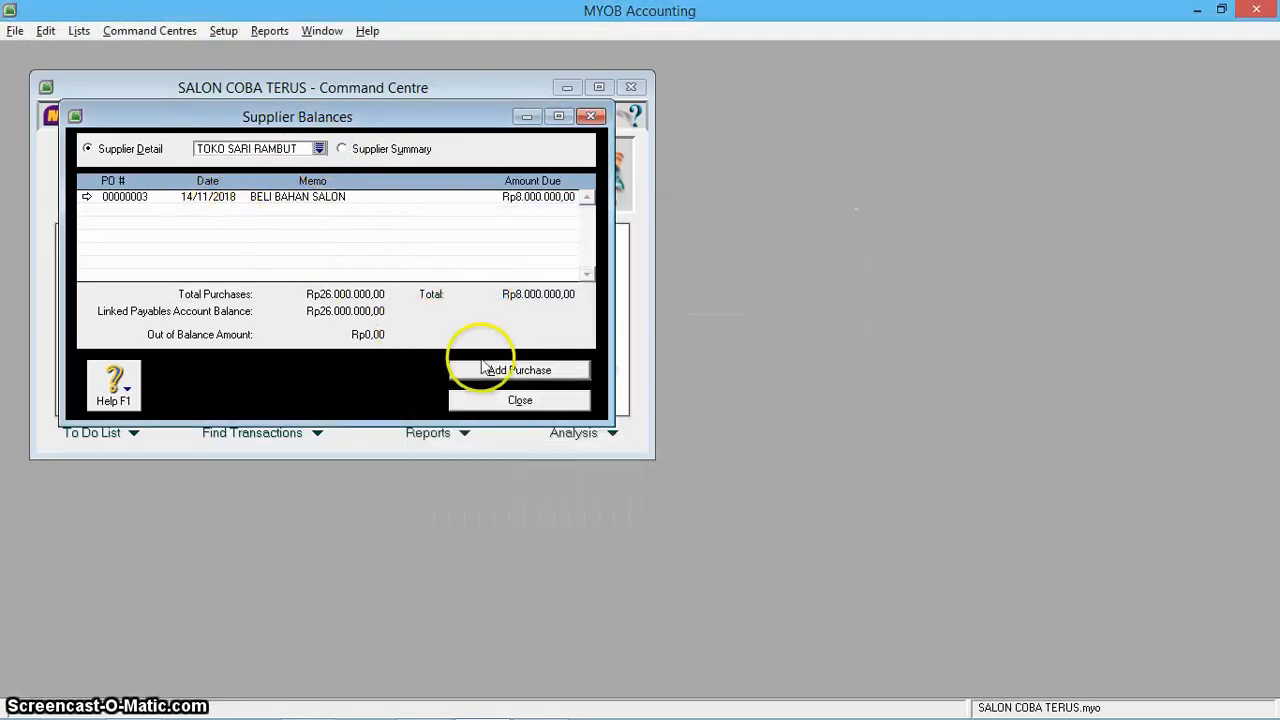
left_click(546, 405)
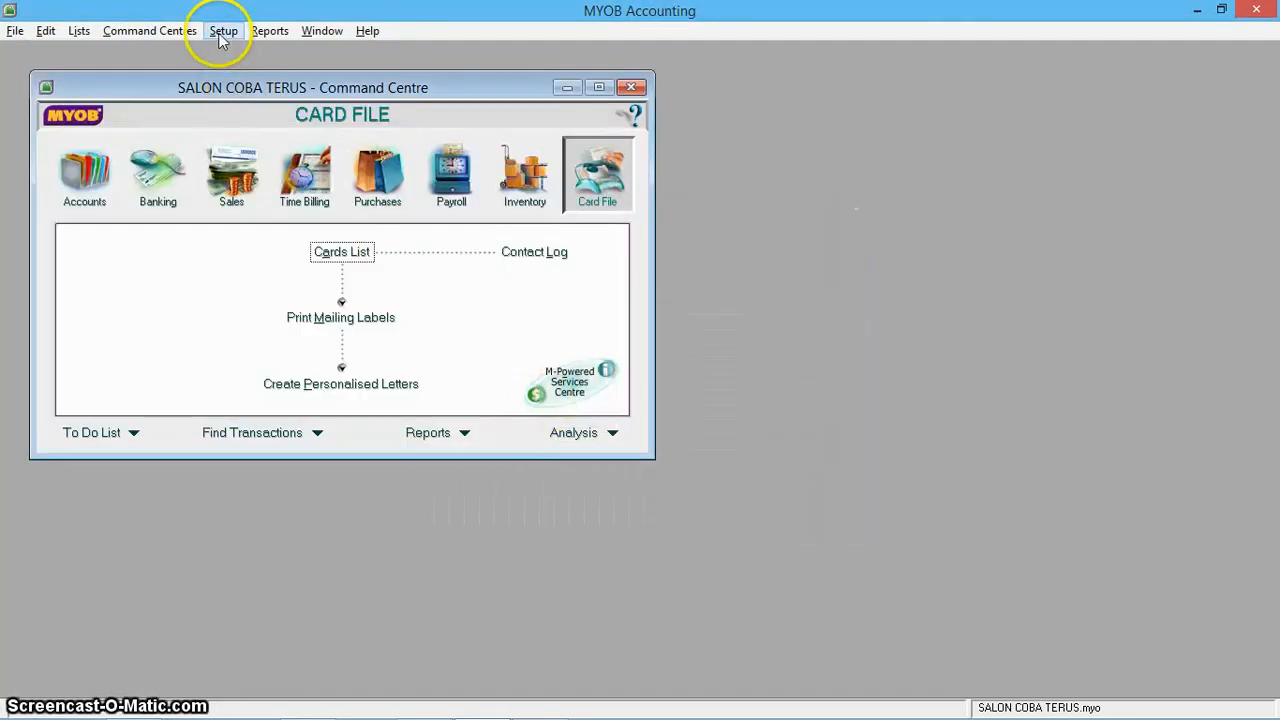
Open the customer balances and compare the first listed customer's historical sale with the Excel receivables list
left_click(221, 31)
mouse_move(329, 75)
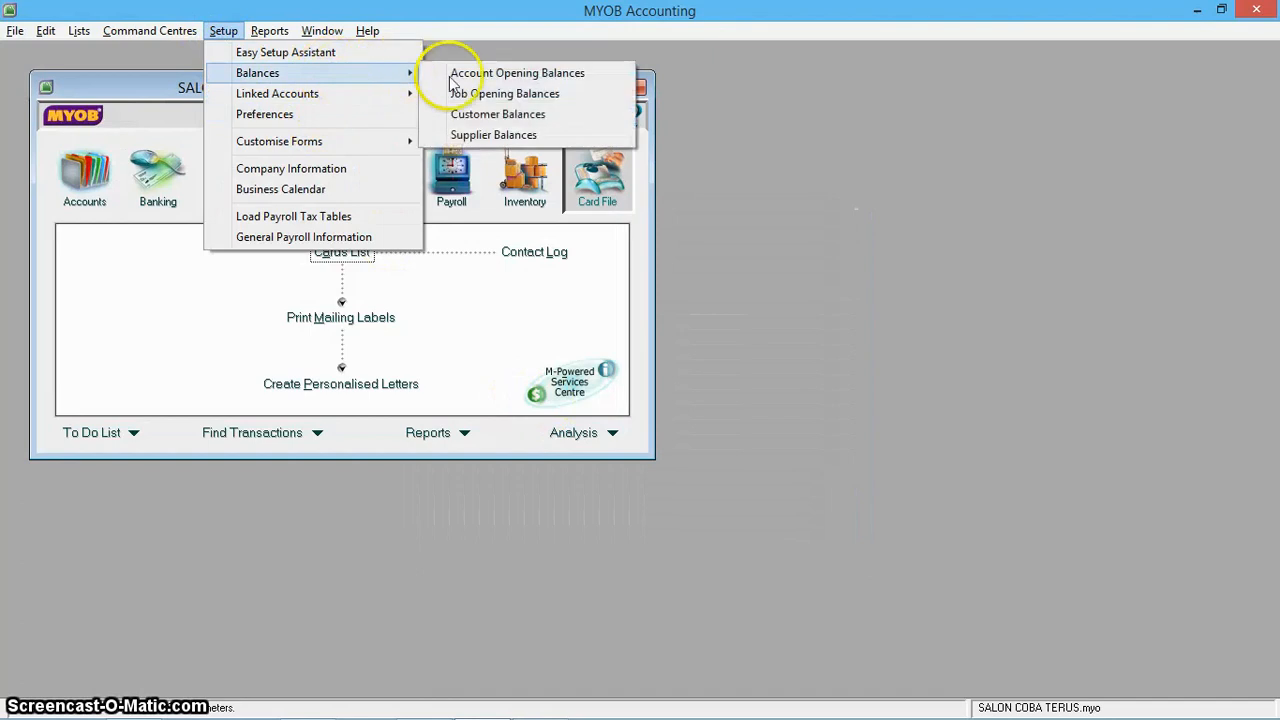
left_click(506, 118)
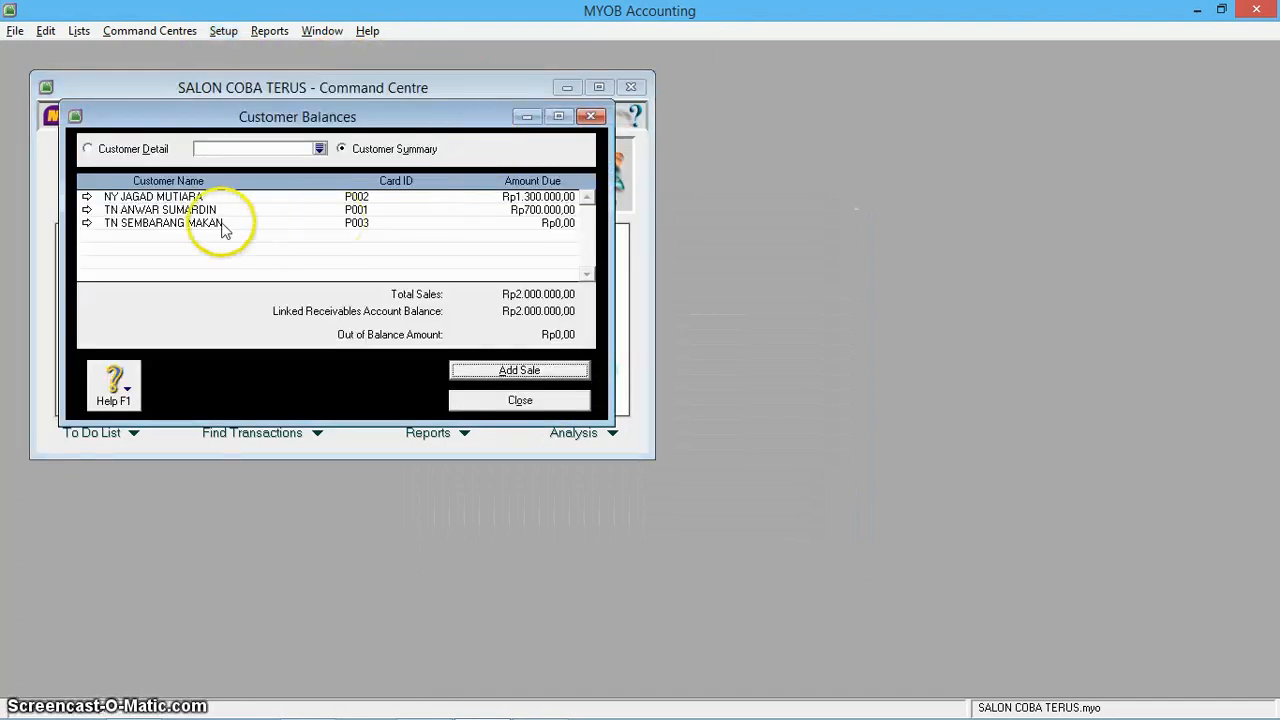
double_click(147, 198)
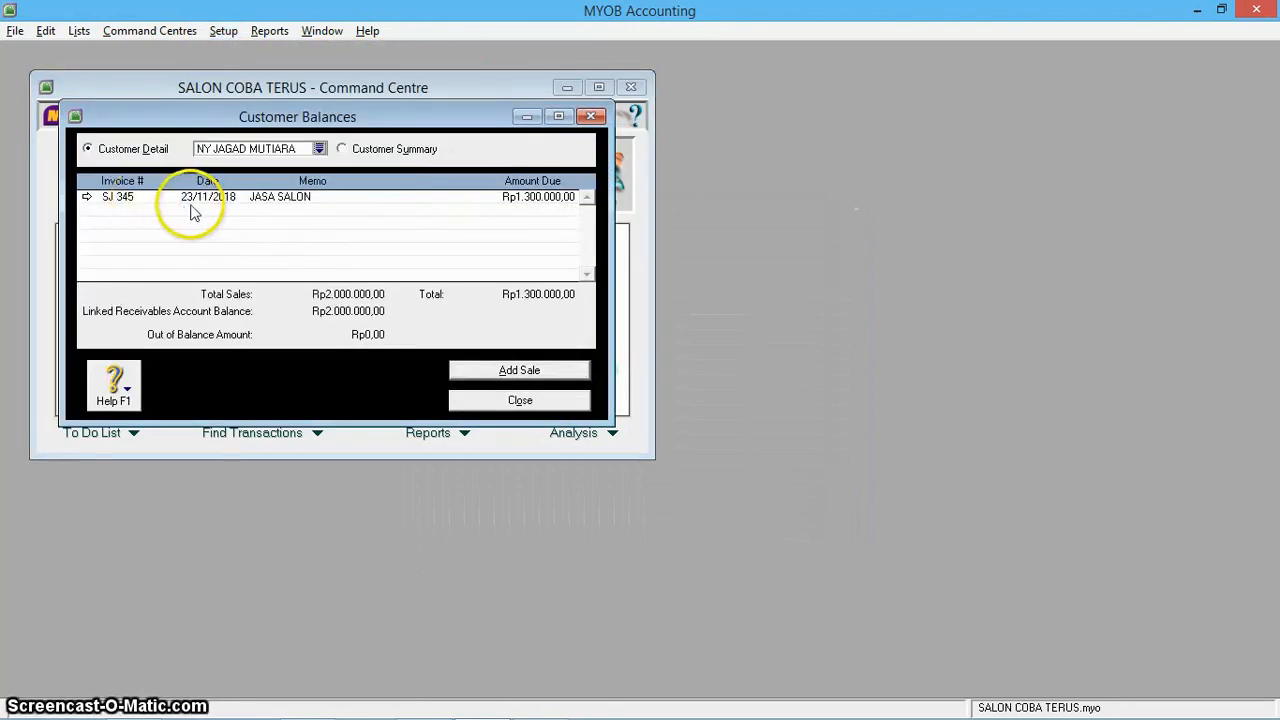
key("alt+Tab")
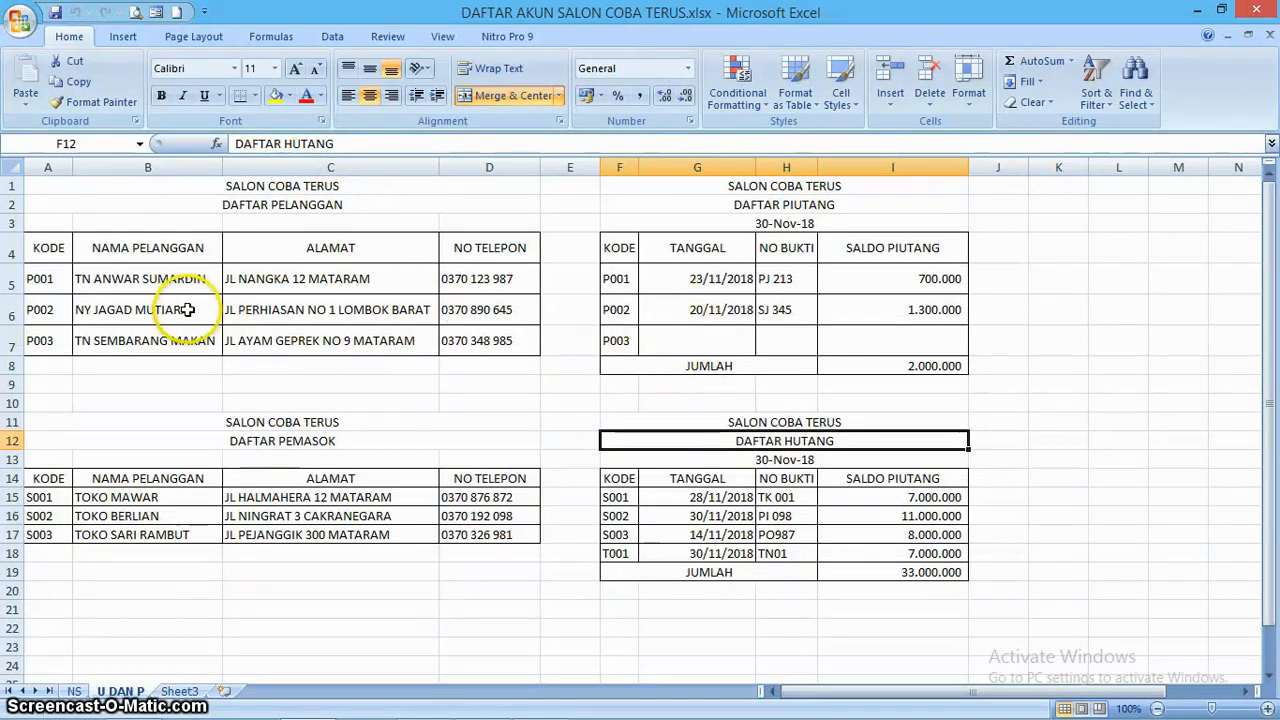
key("alt+Tab")
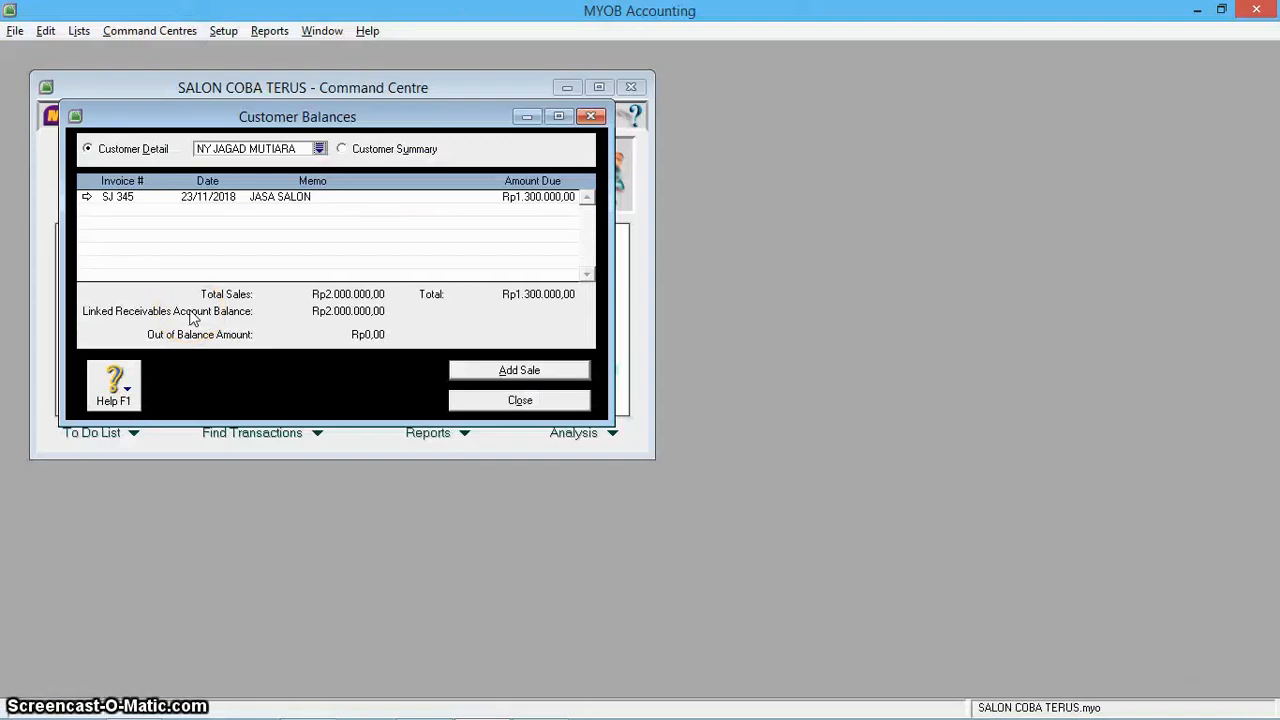
Recheck the Excel receivables list and correct the date of that customer's JASA SALON historical sale to 20/11/2018
key("alt+Tab")
key("alt+Tab")
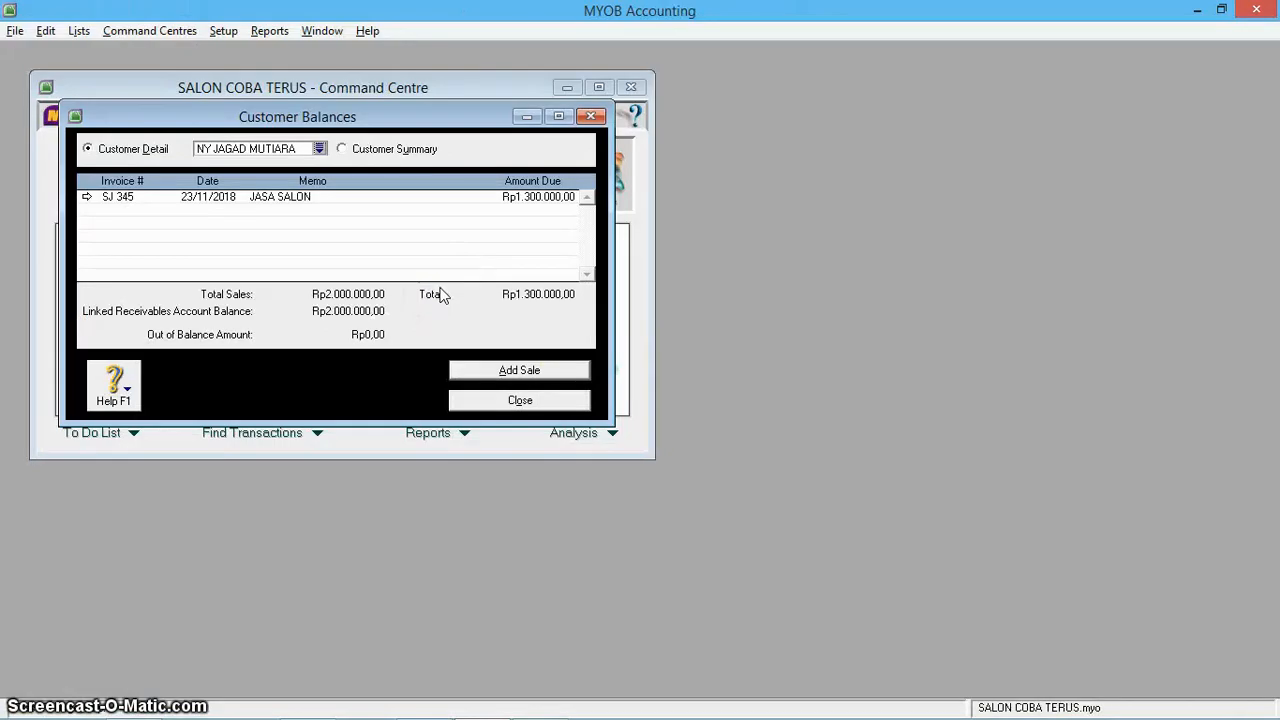
key("Return")
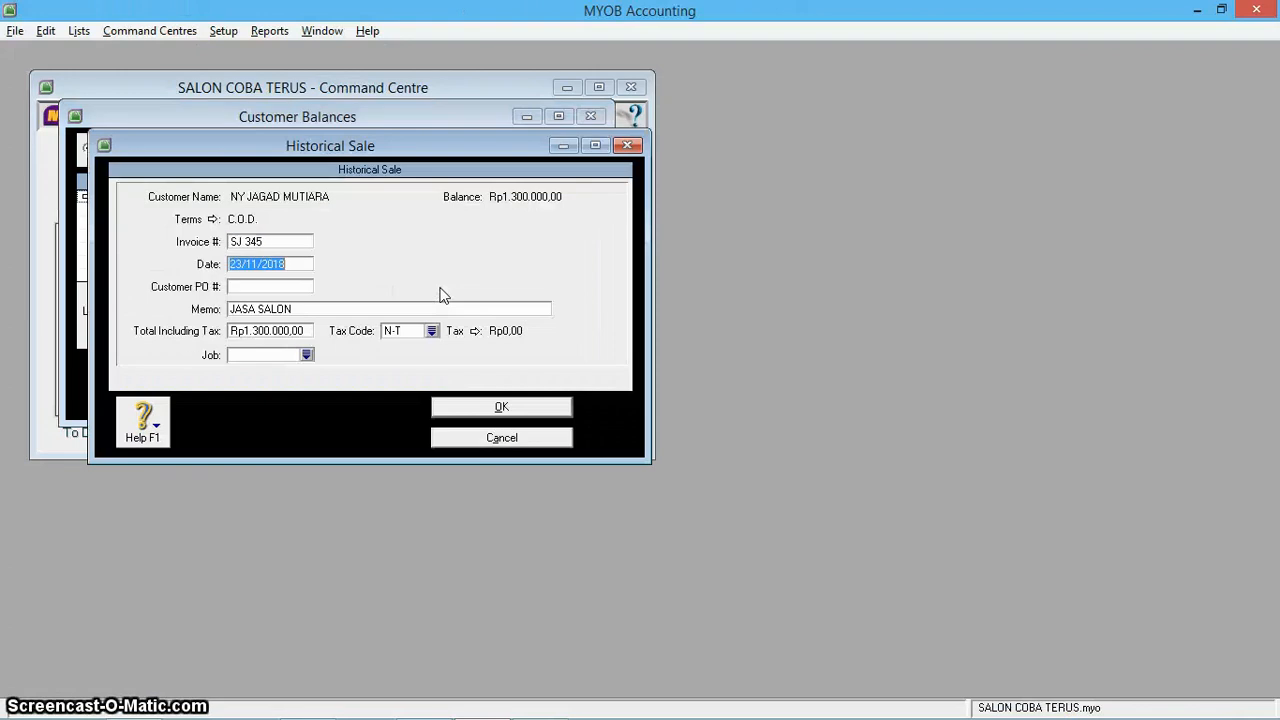
left_click(287, 258)
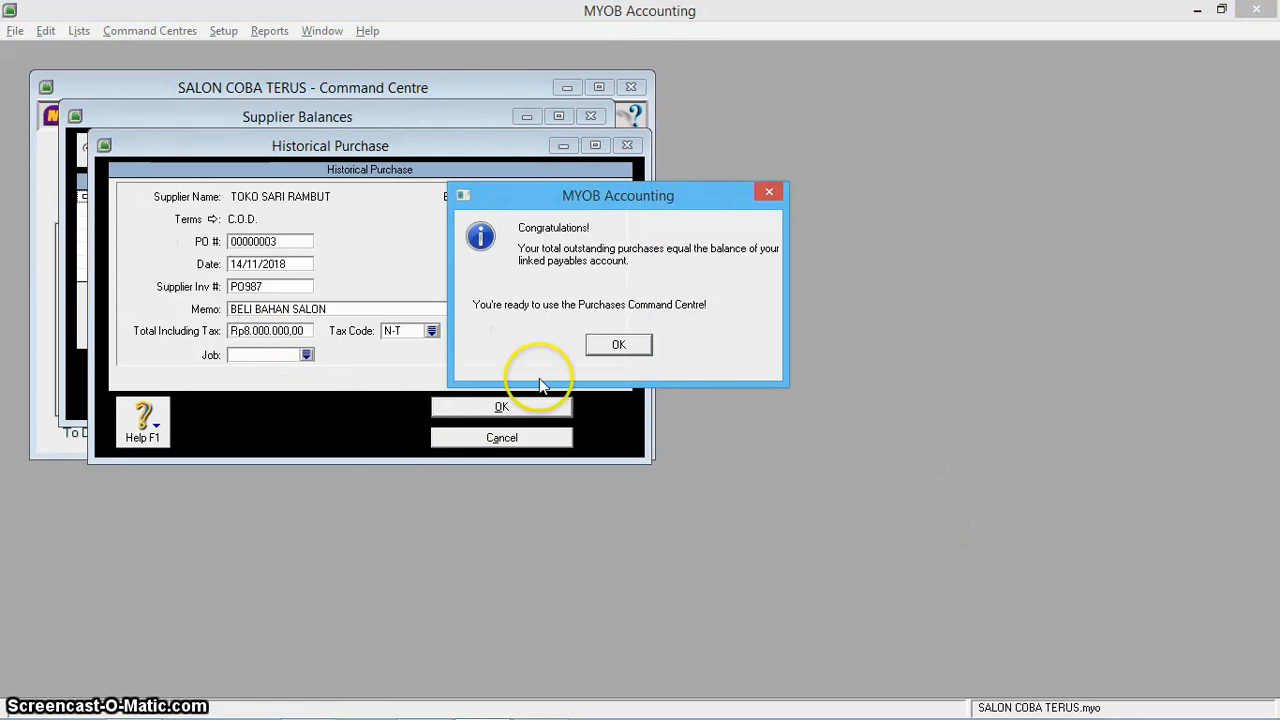
Close the TOKO SARI RAMBUT purchase and the supplier balances, and open the index of Accounts reports
left_click(618, 344)
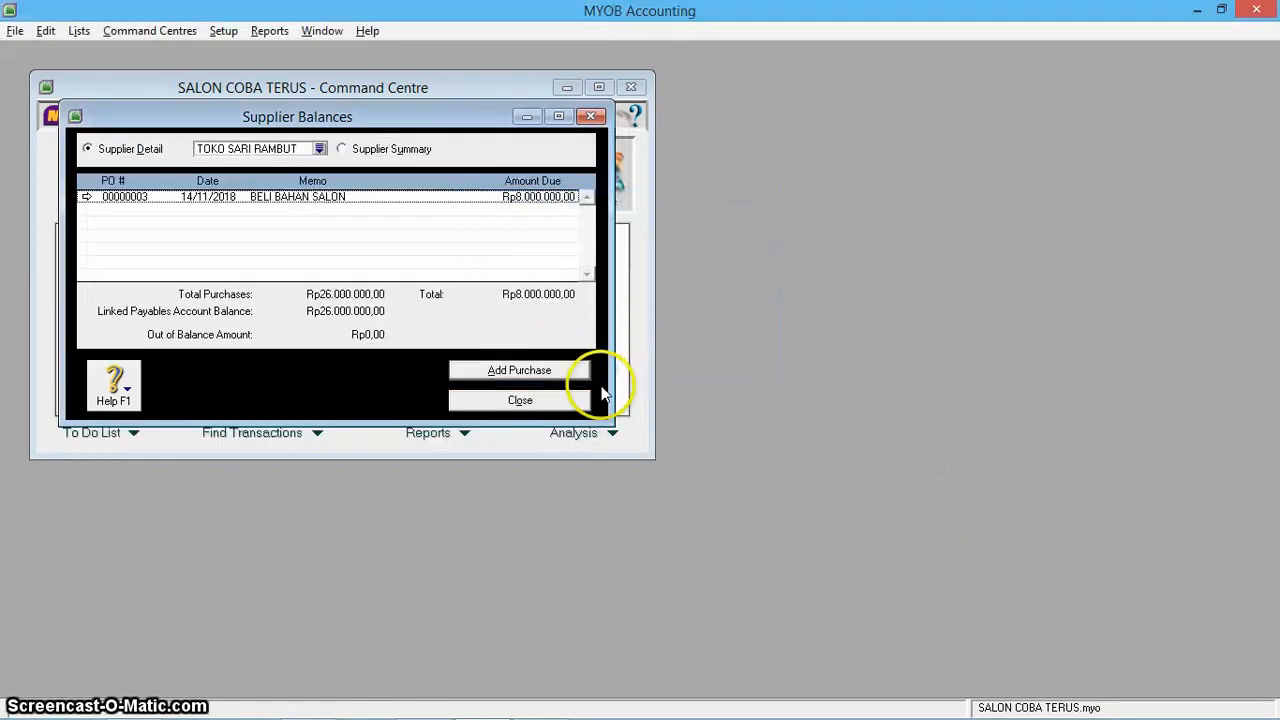
left_click(545, 402)
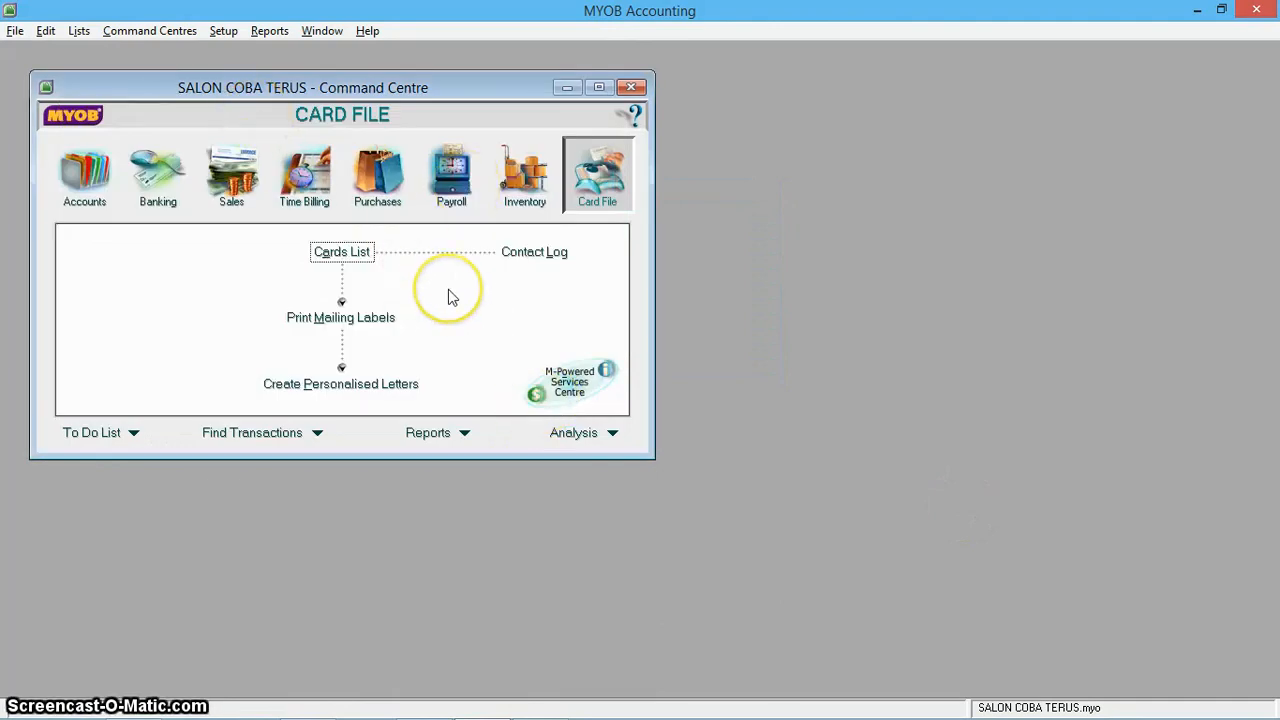
left_click(464, 434)
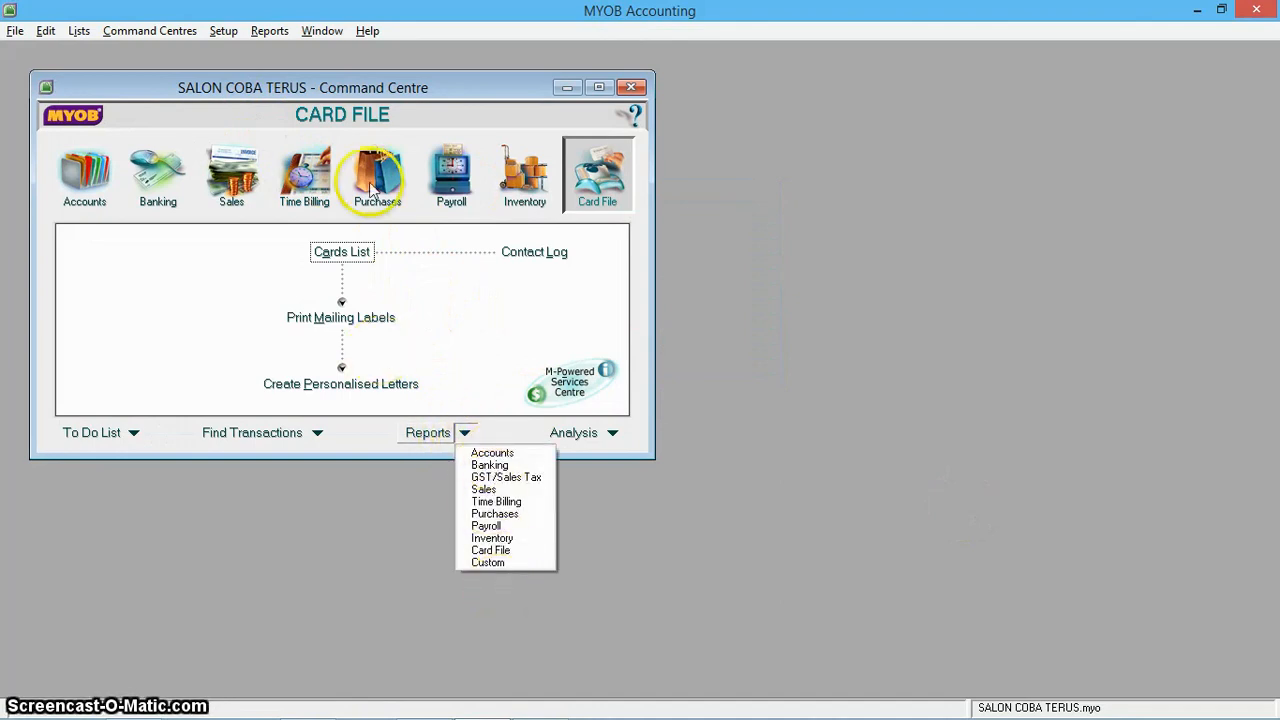
left_click(269, 31)
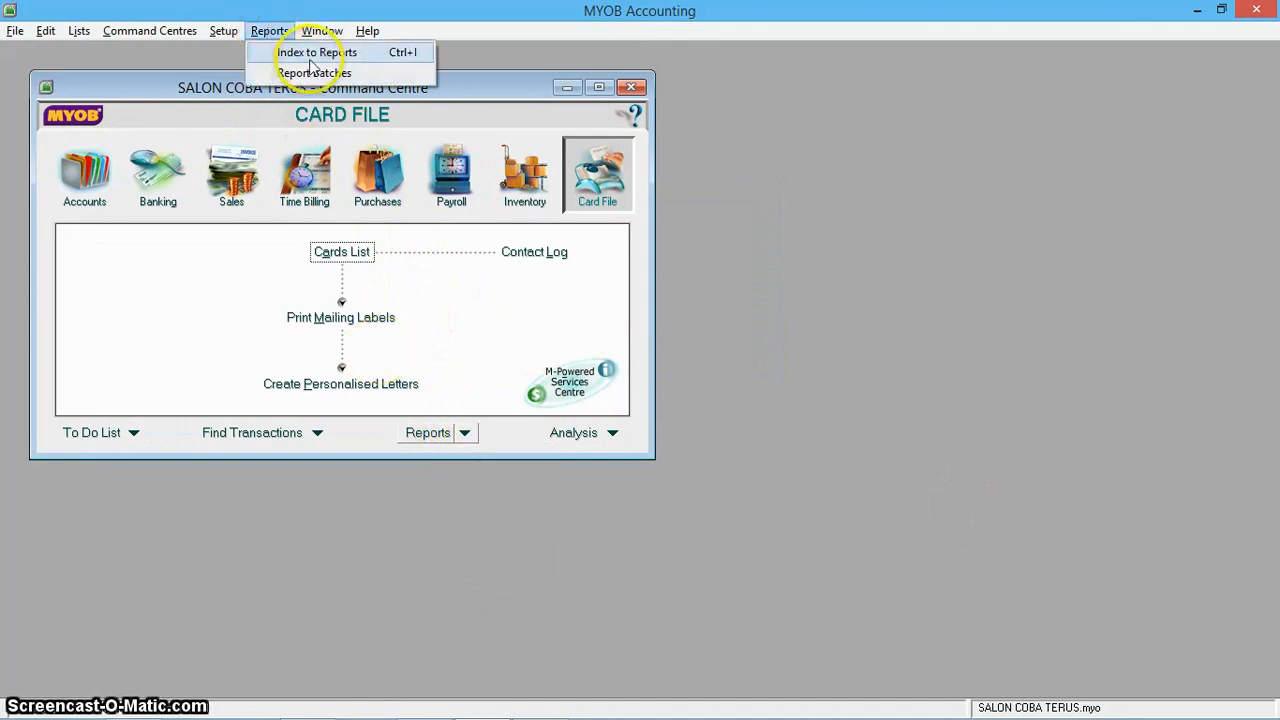
left_click(466, 434)
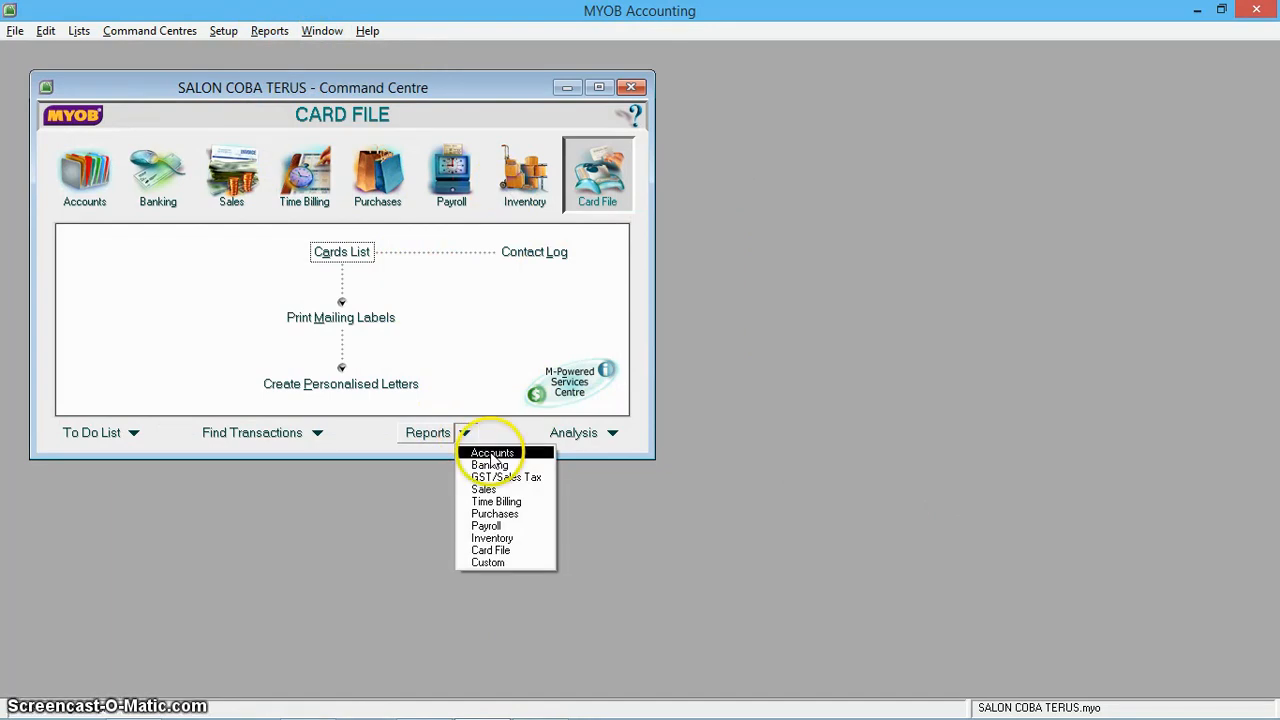
left_click(491, 453)
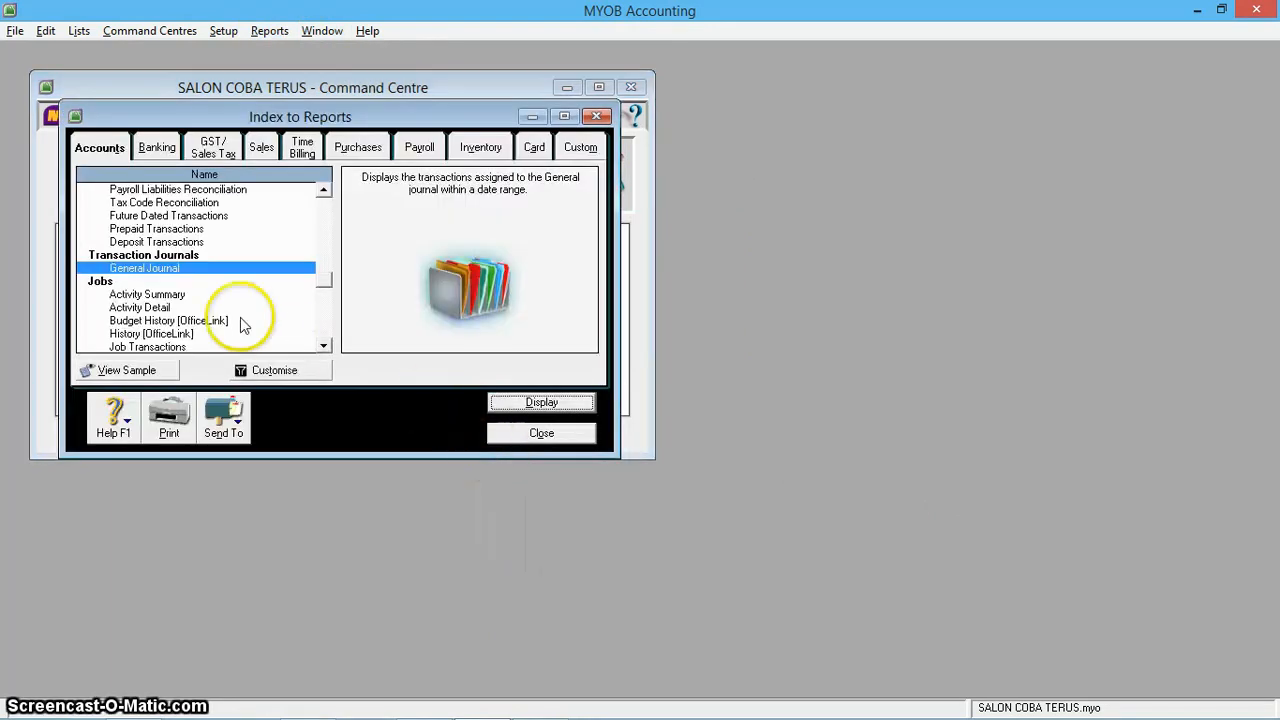
Display the General Journal report with Sales as the source journal and maximise the report window
left_click_drag(323, 277, 329, 194)
scroll(271, 262, "down", 10)
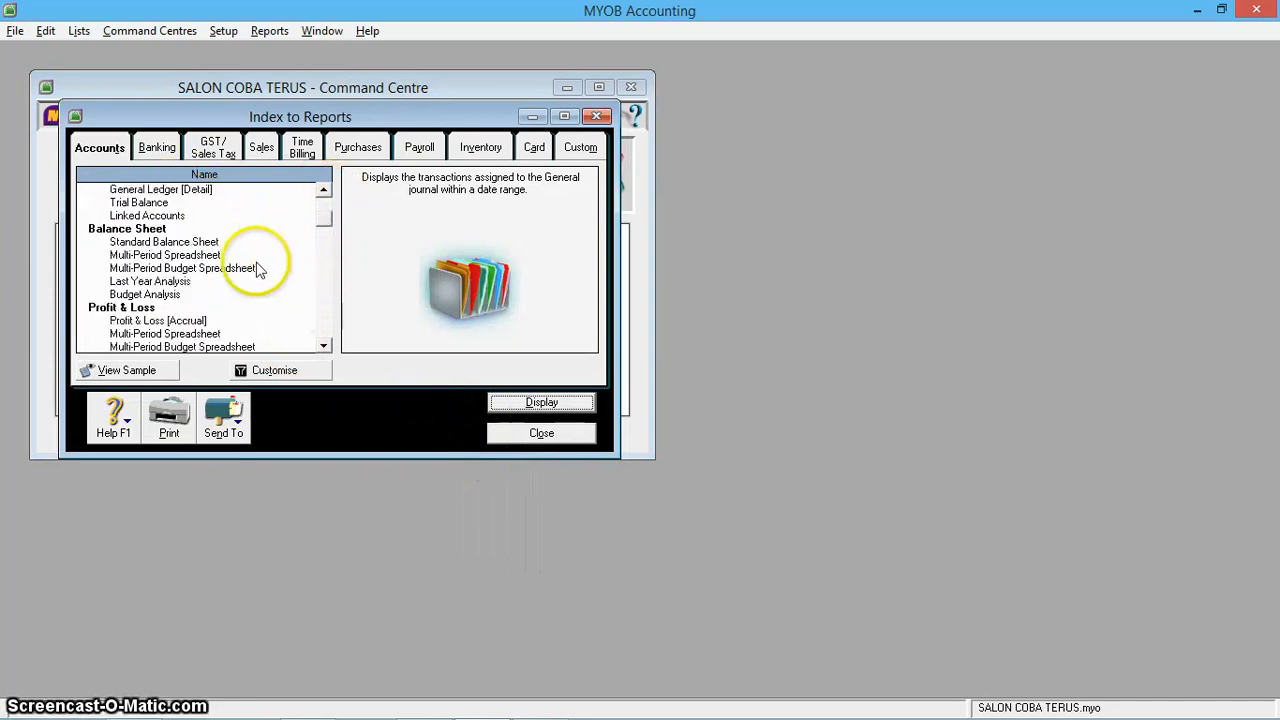
scroll(271, 258, "down", 1)
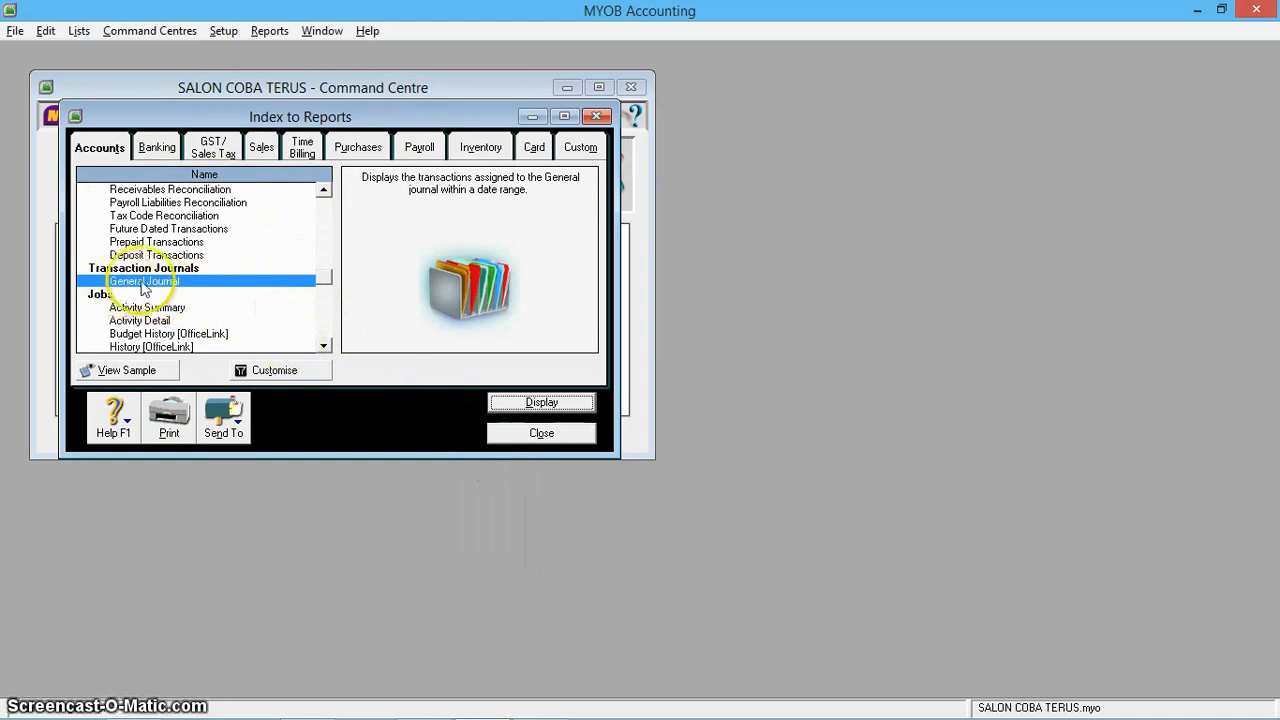
left_click(288, 371)
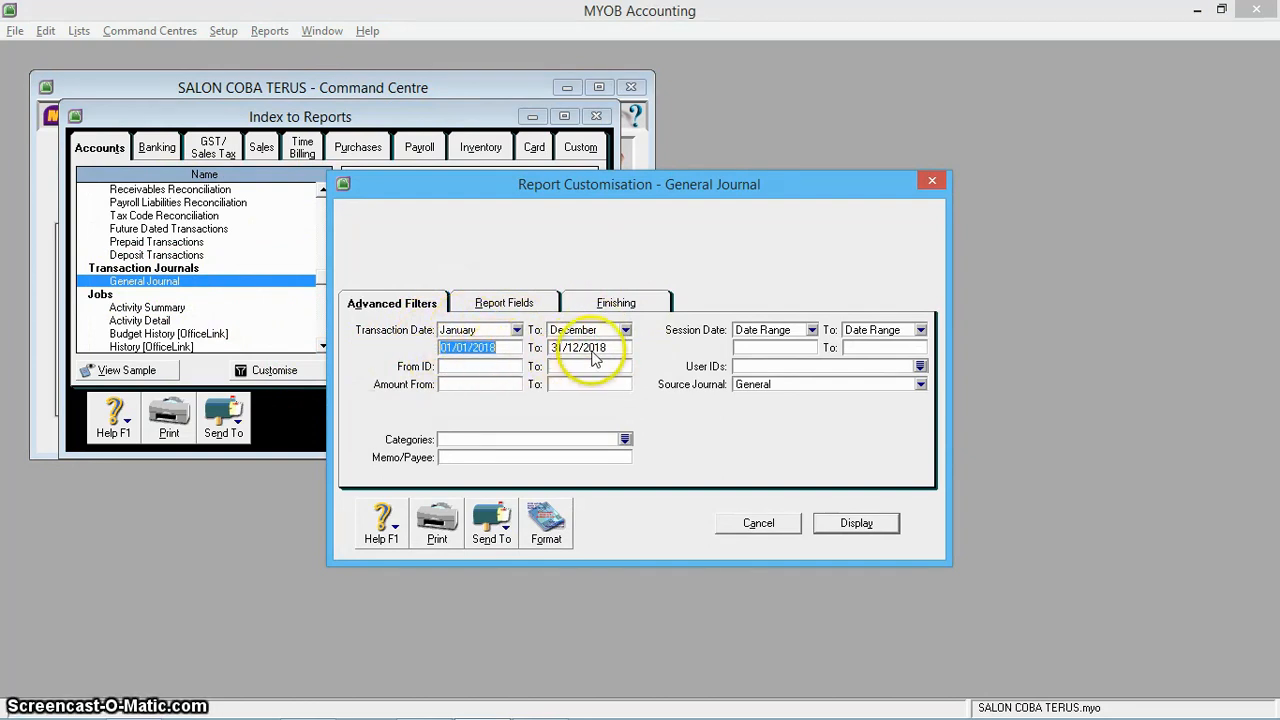
left_click(919, 384)
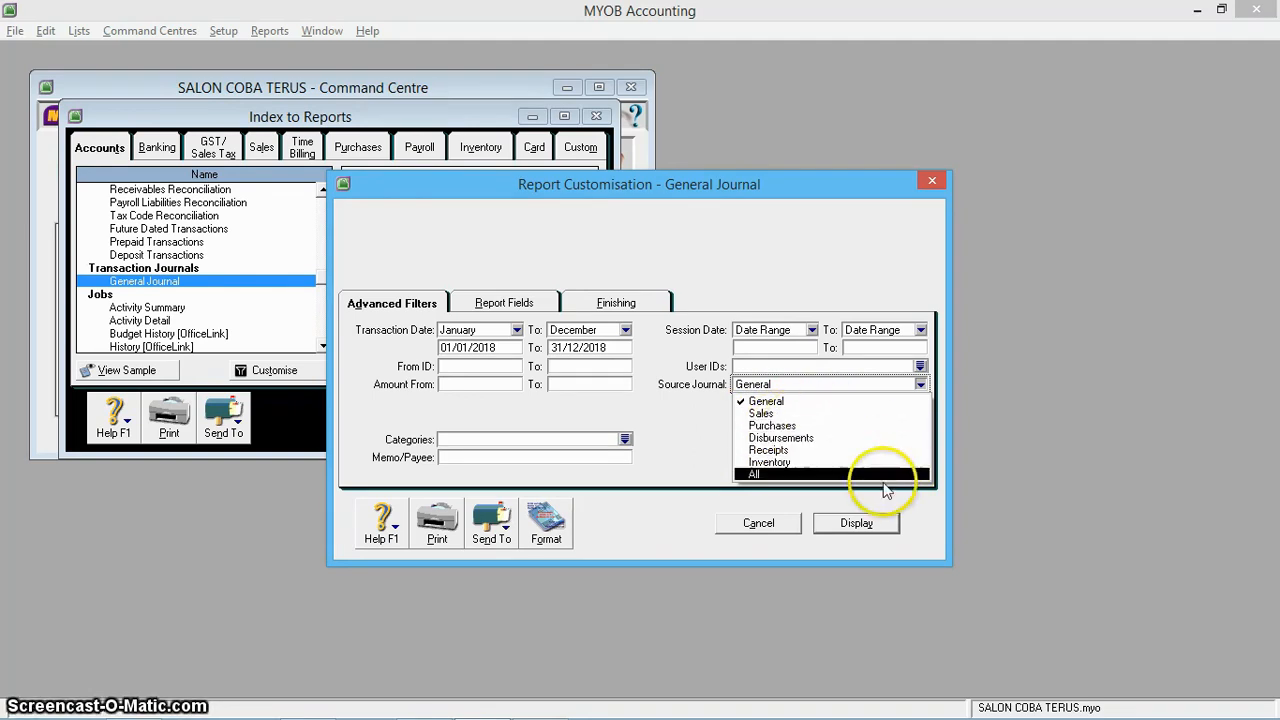
left_click(772, 416)
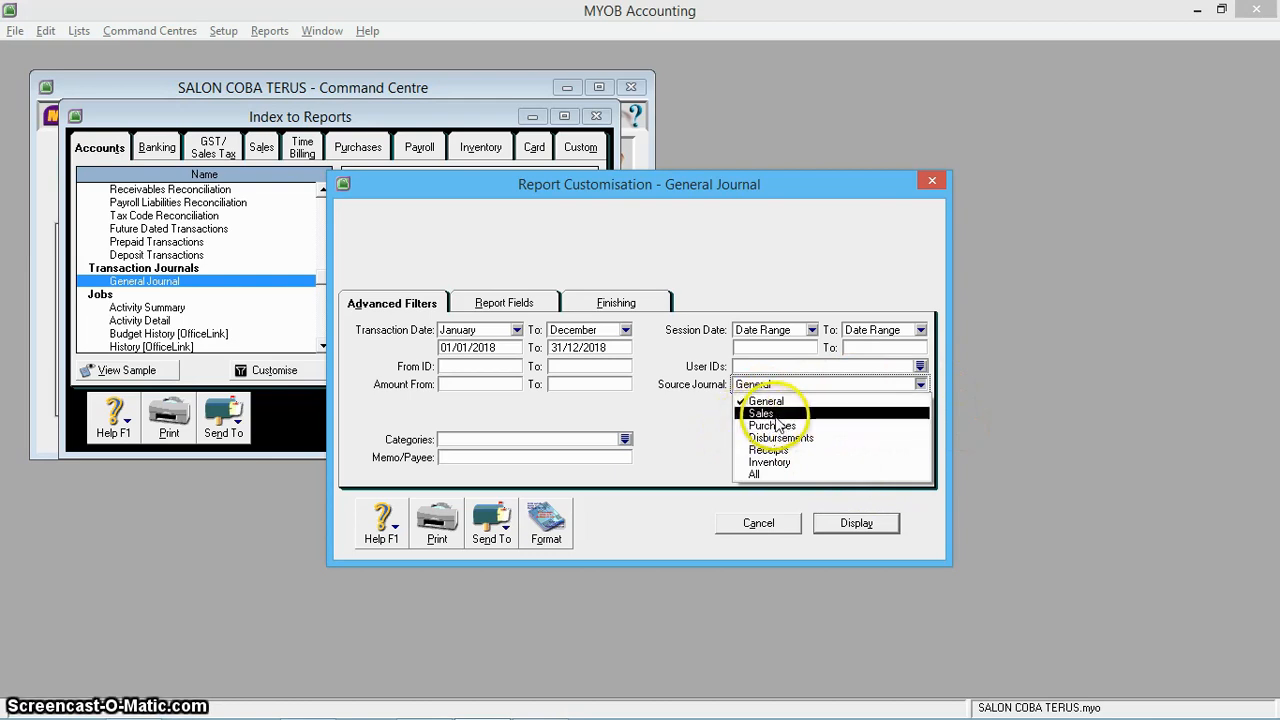
left_click(781, 414)
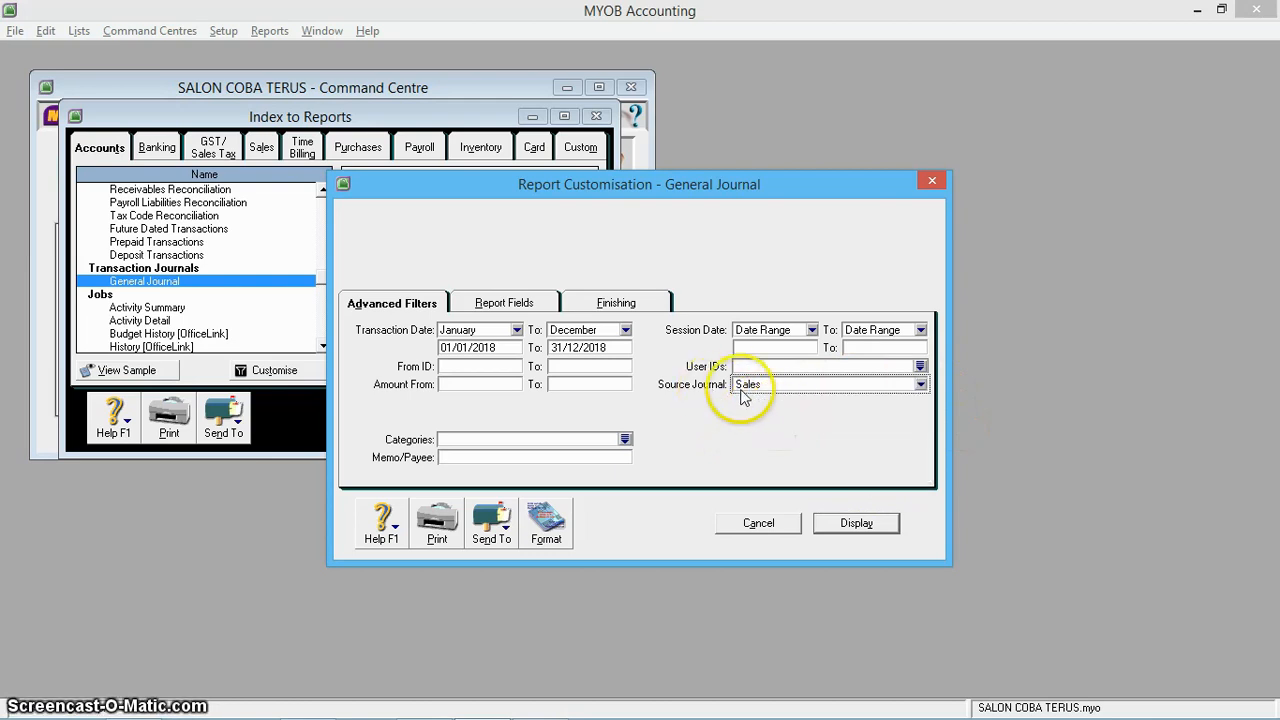
left_click(857, 523)
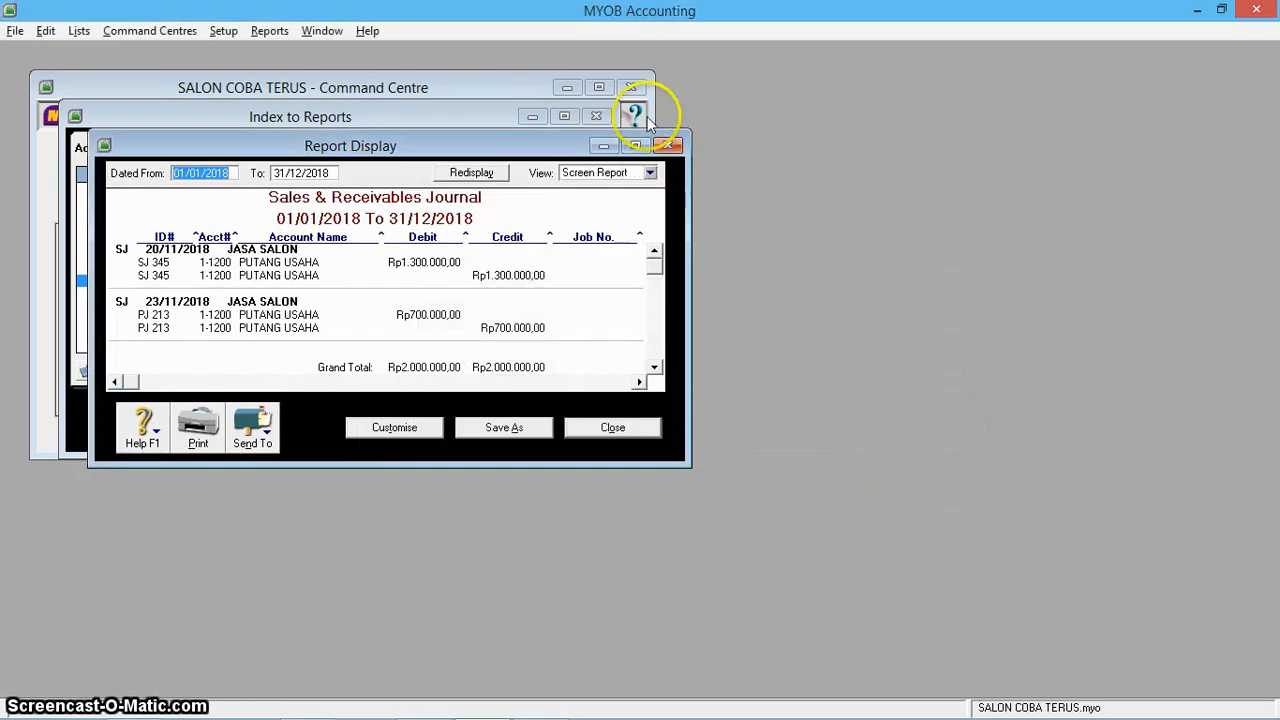
left_click(636, 146)
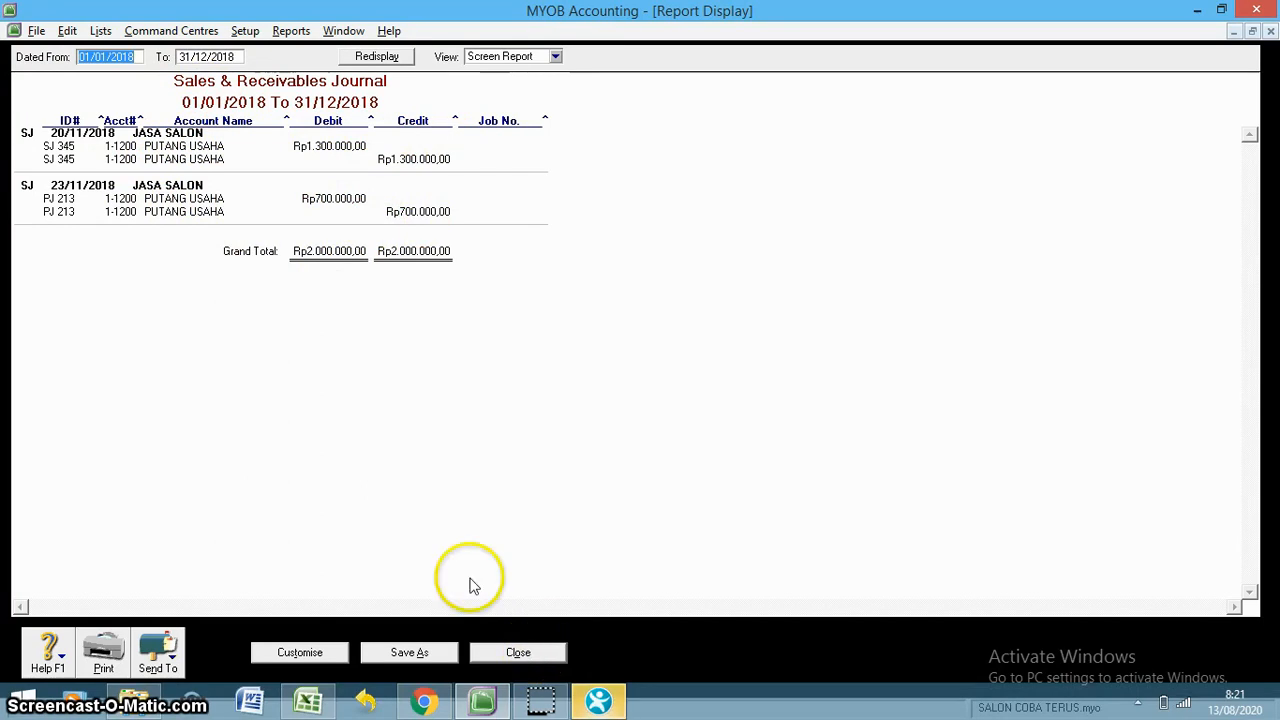
Redisplay the journal report with Purchases as the source journal, review it, and close the reports
left_click(306, 650)
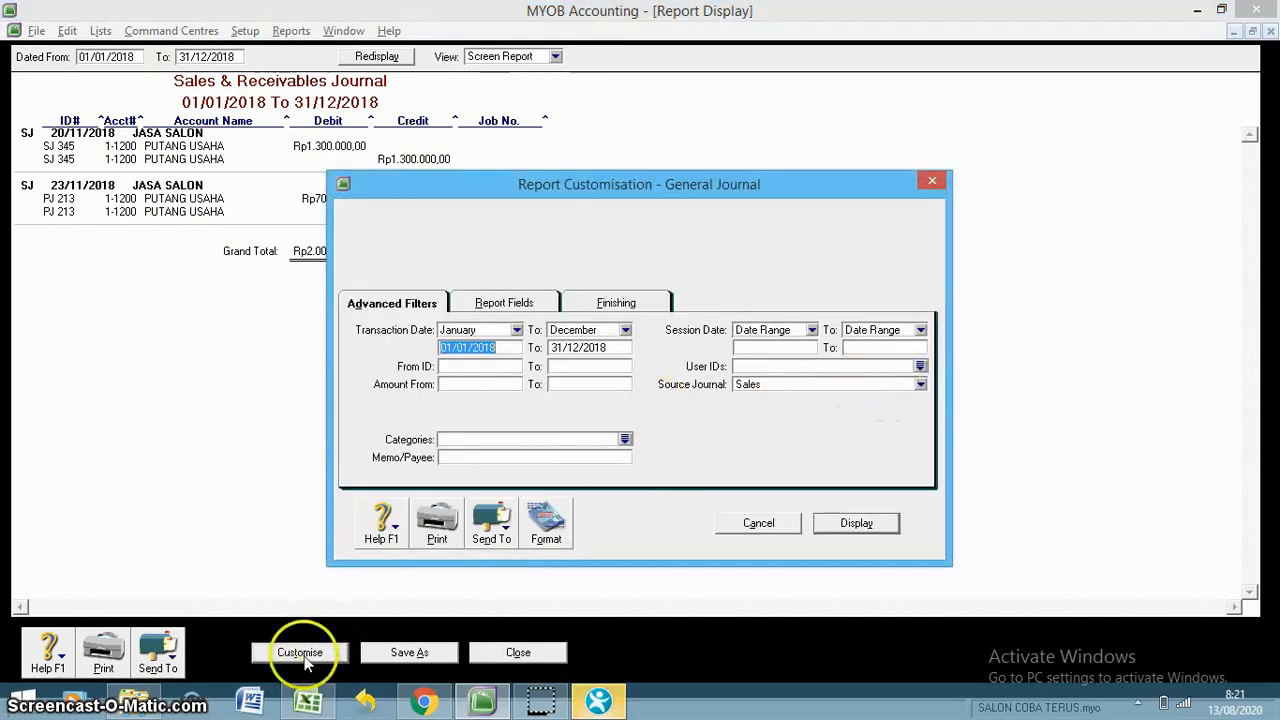
left_click(920, 384)
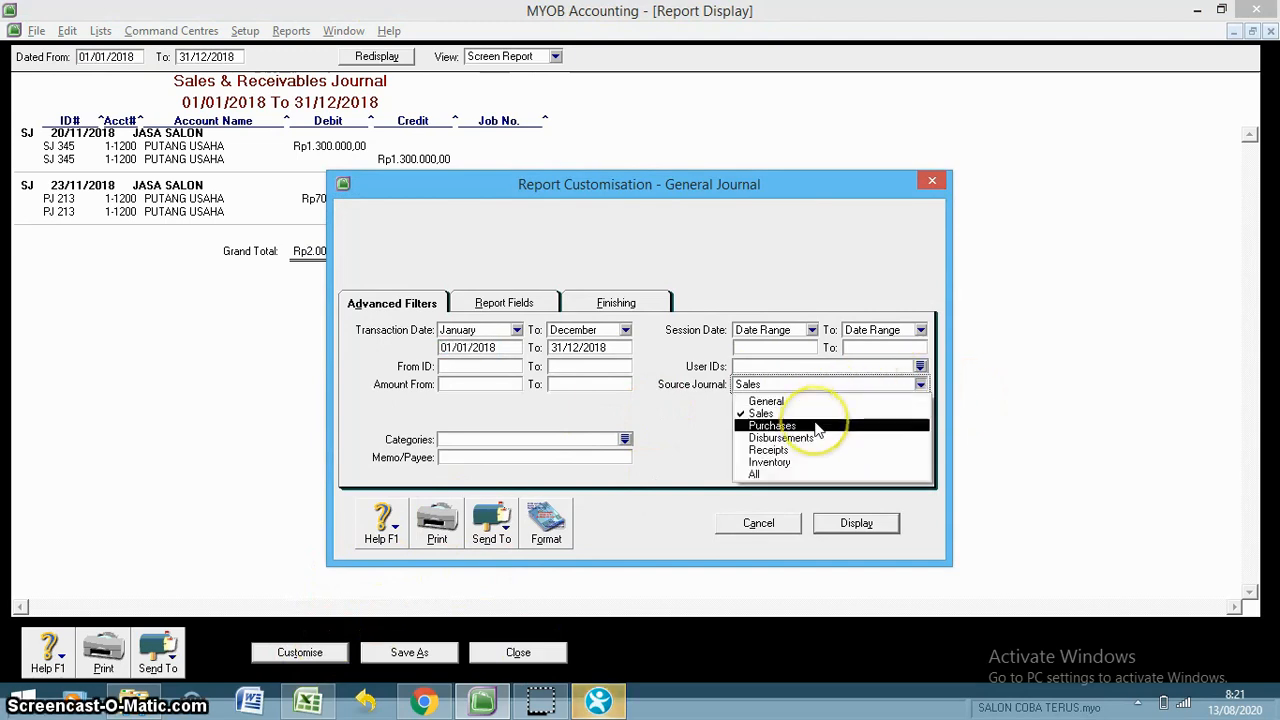
left_click(815, 427)
left_click(868, 526)
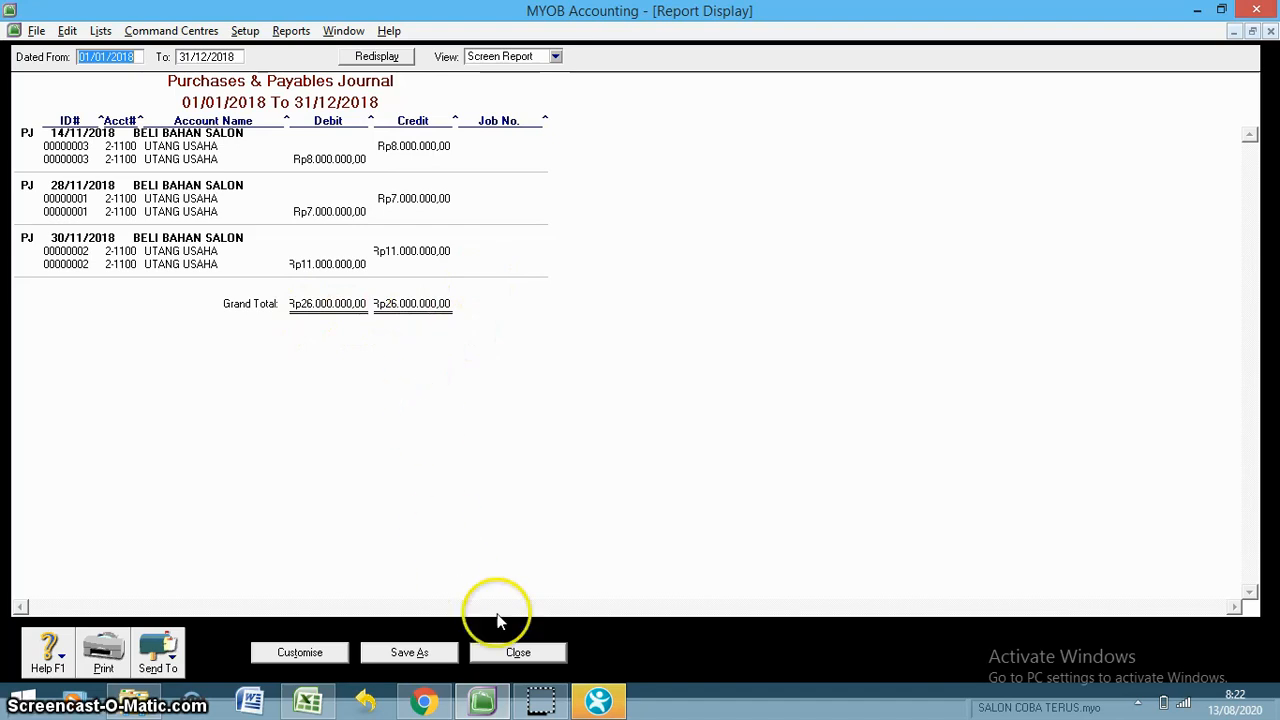
left_click(518, 651)
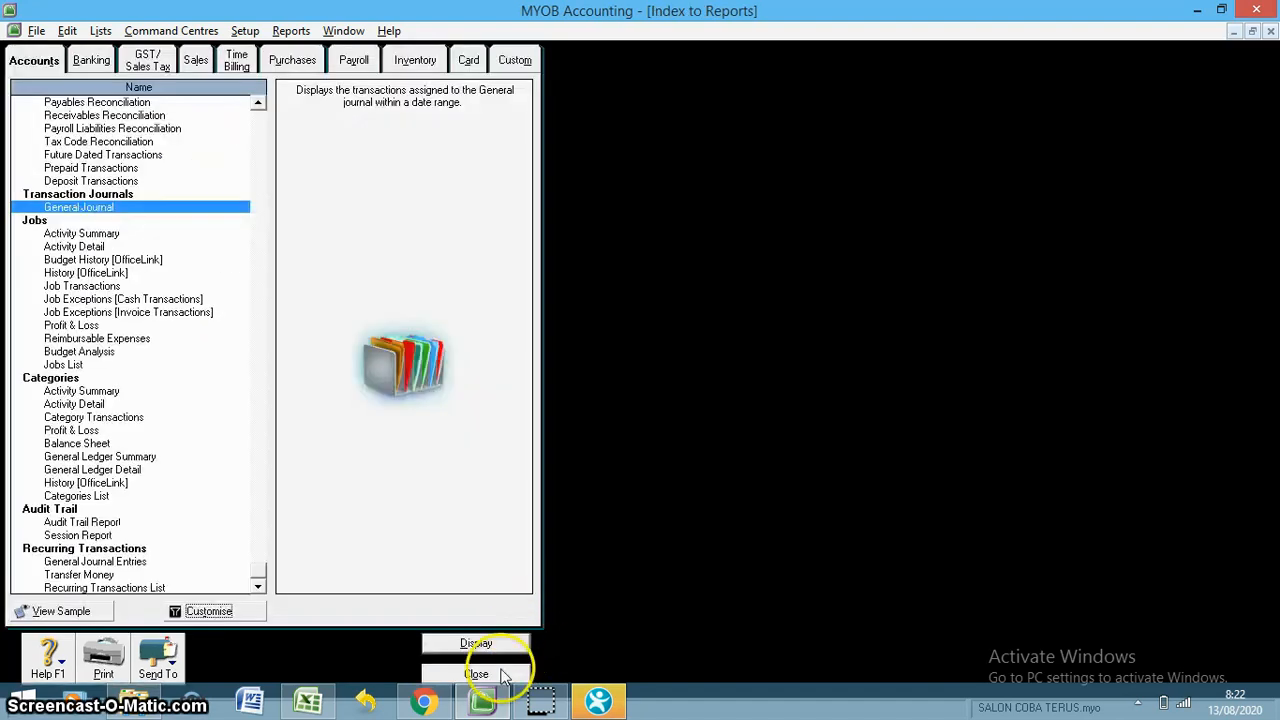
left_click(505, 675)
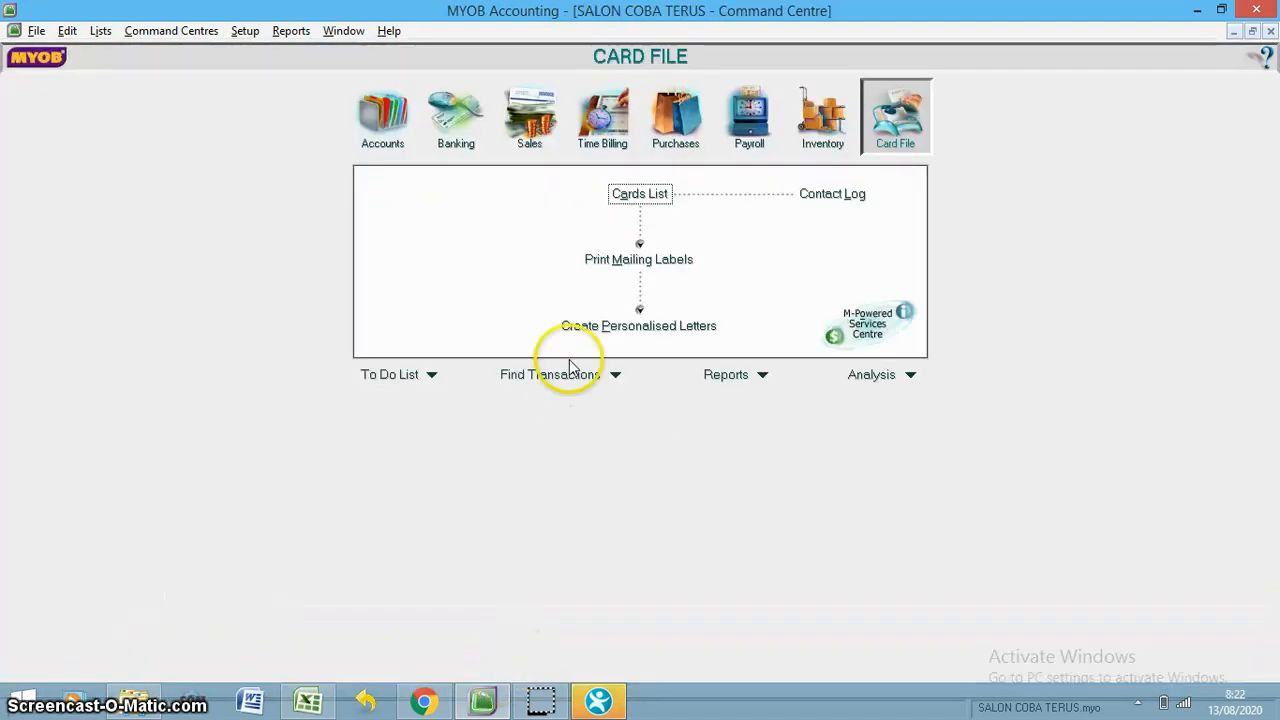
Open the Transaction Journal from Accounts and set its date range from 01/01/2018 to 31/12/2018
left_click(388, 118)
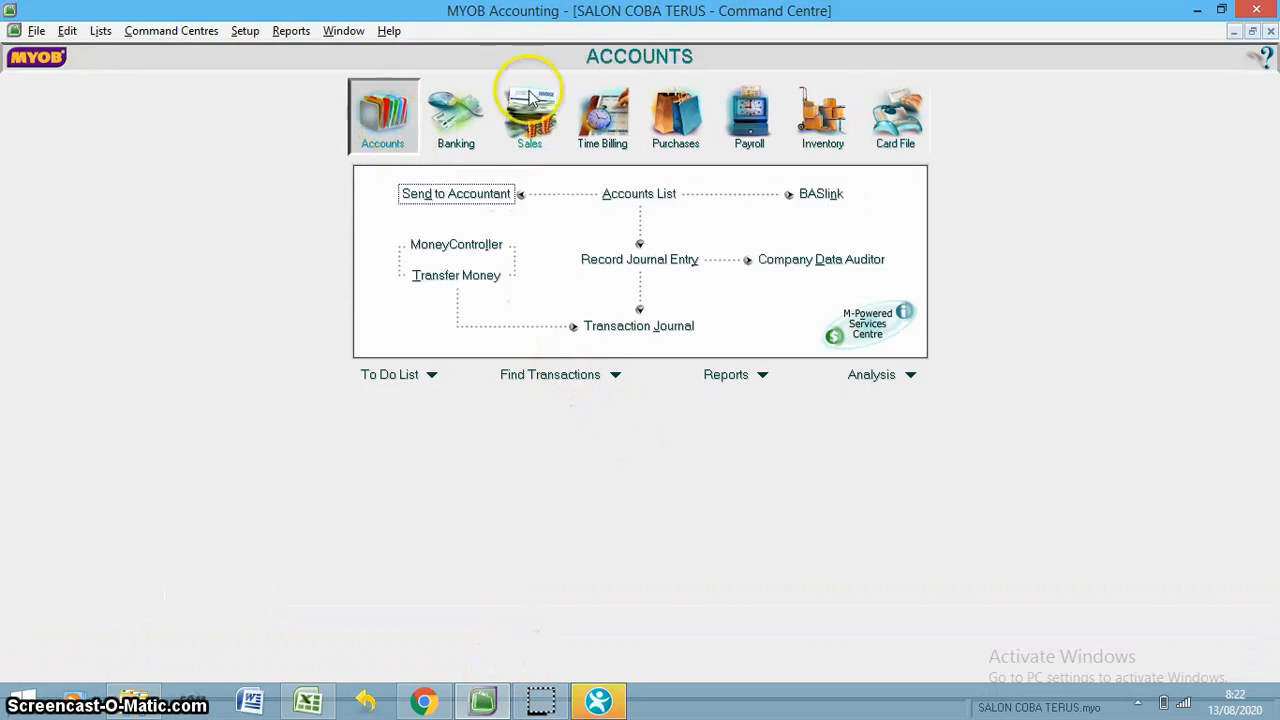
left_click(647, 328)
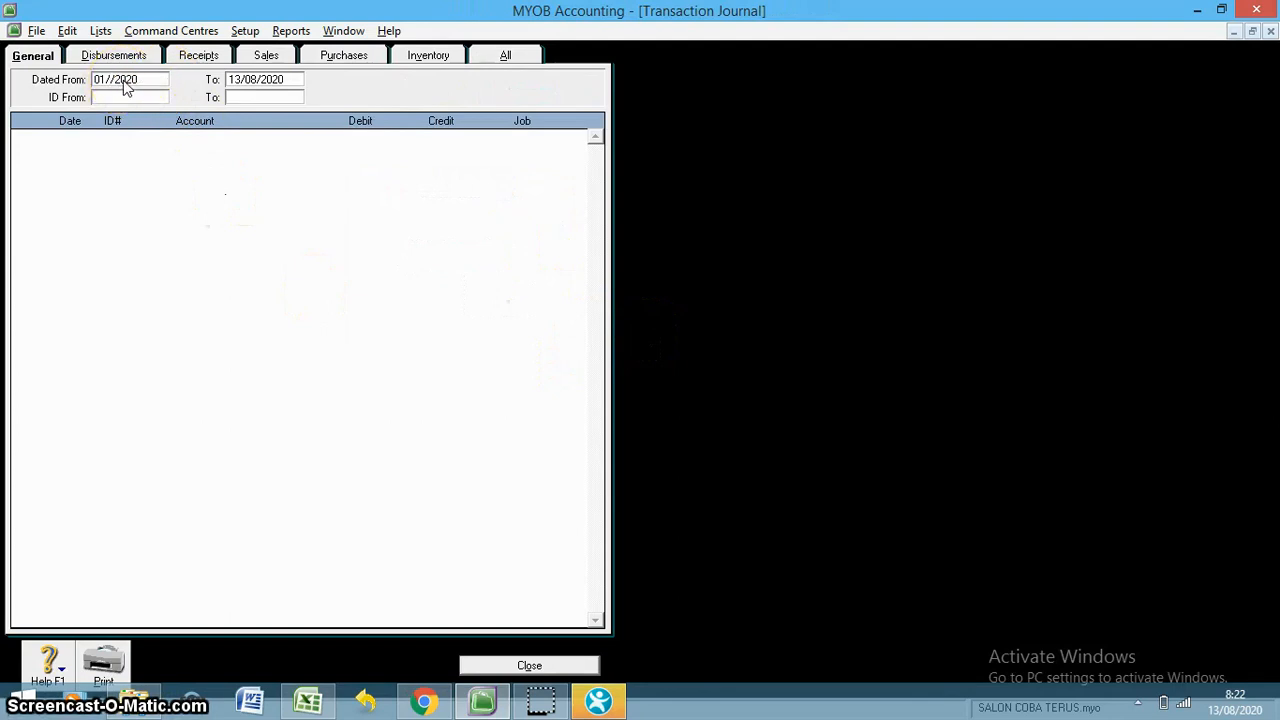
type("1")
left_click(285, 84)
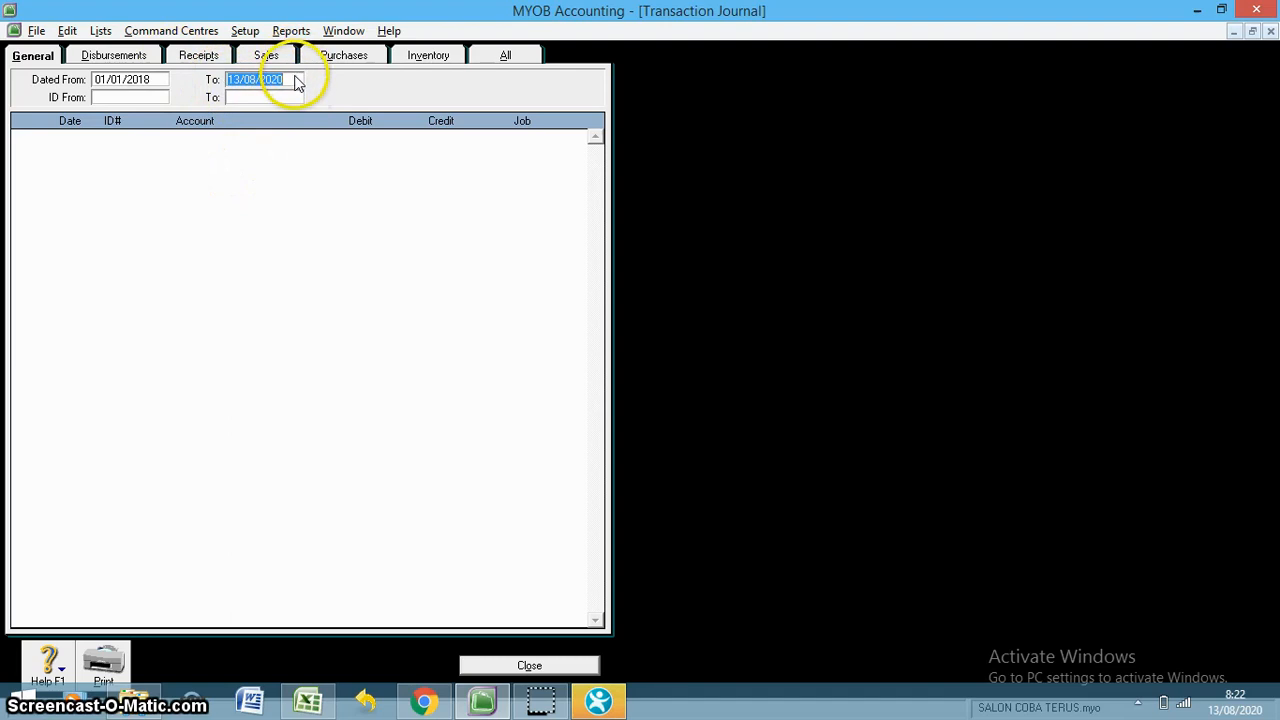
type("31/")
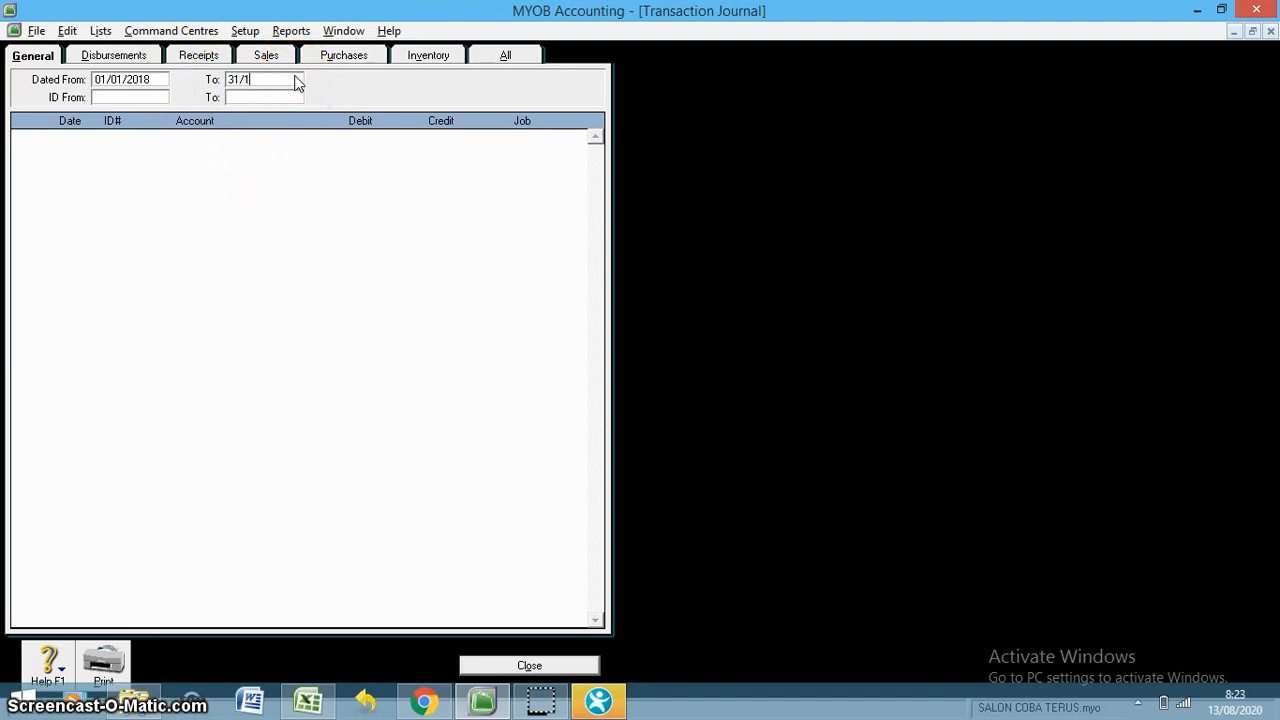
type("12/2018")
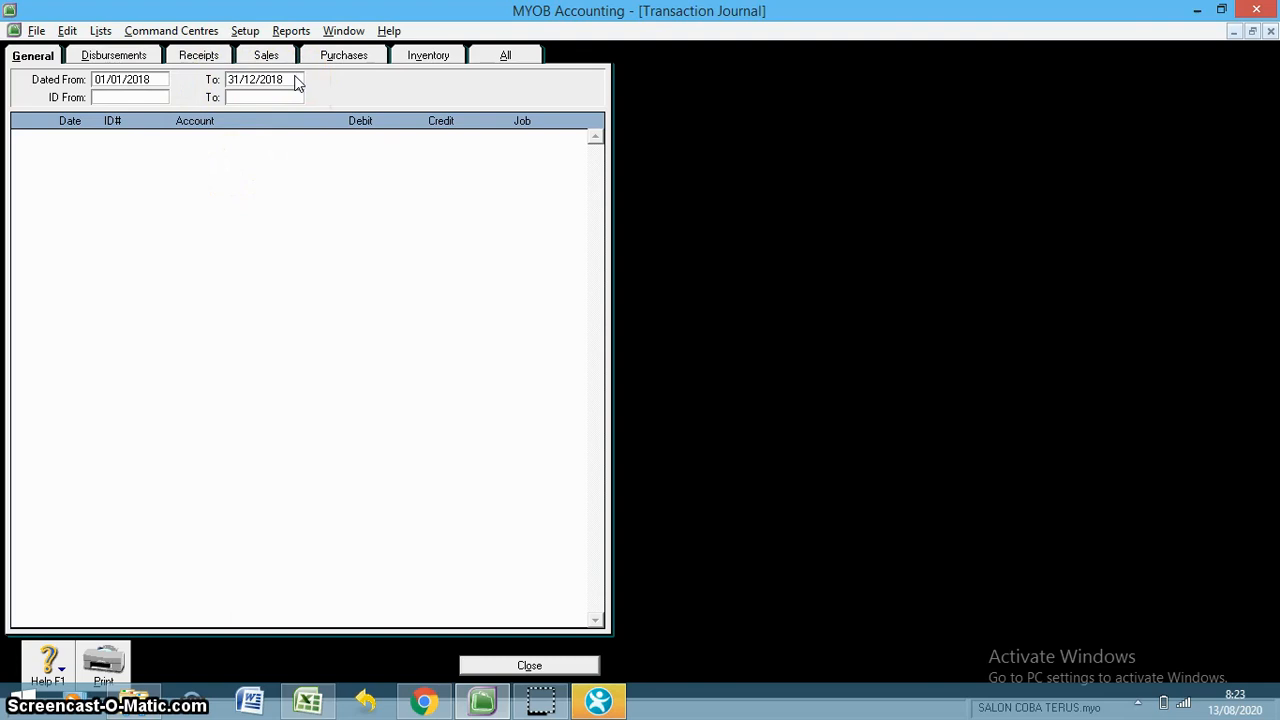
left_click(192, 148)
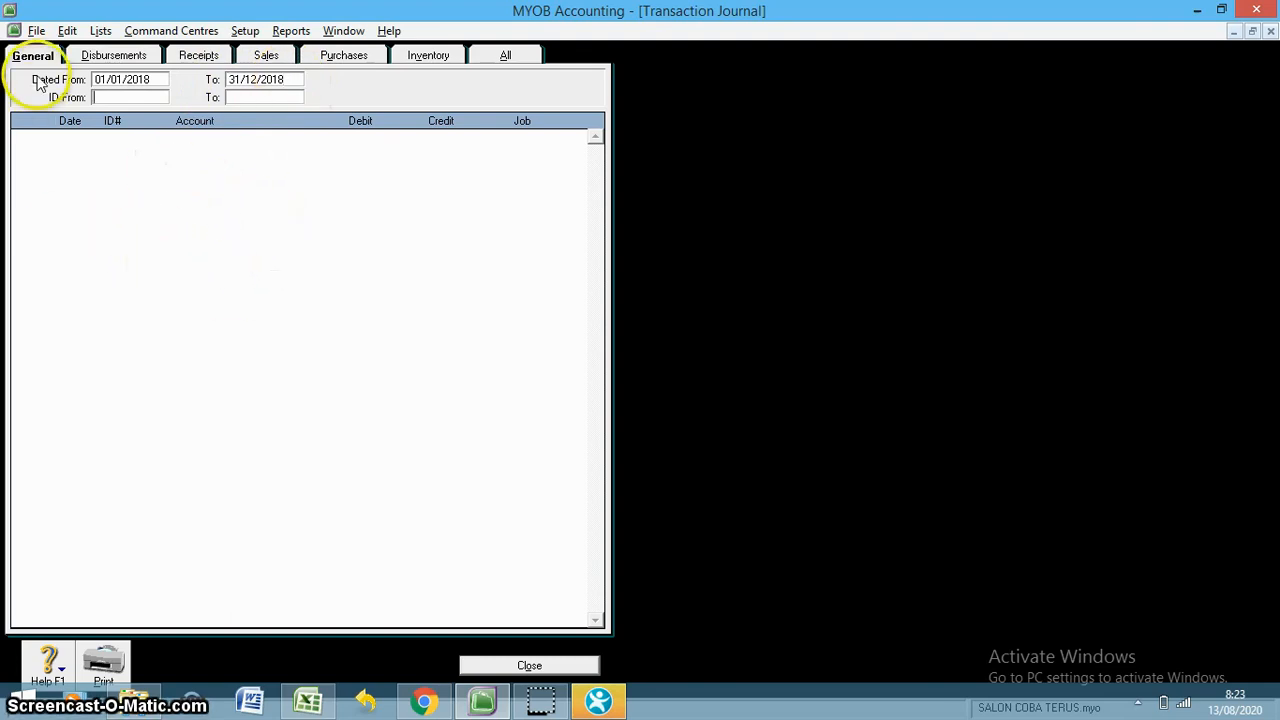
Review the disbursements, receipts and sales transactions in the Transaction Journal
left_click(112, 56)
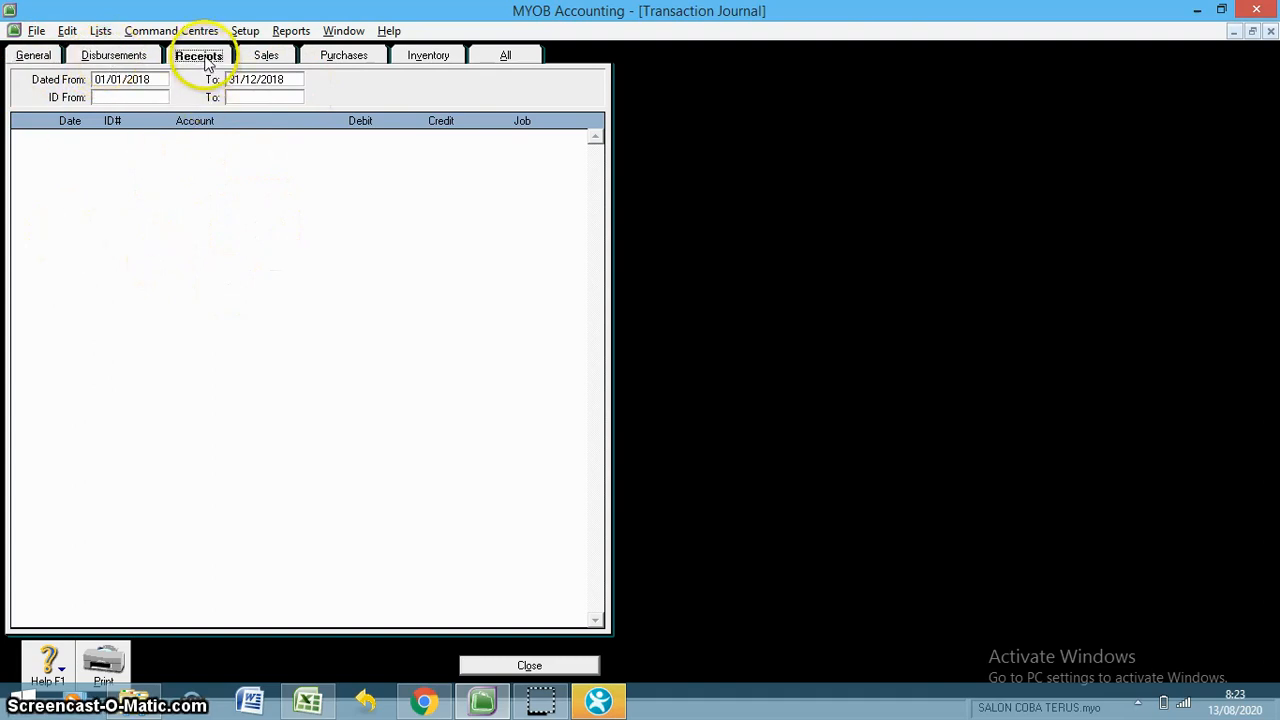
left_click(266, 55)
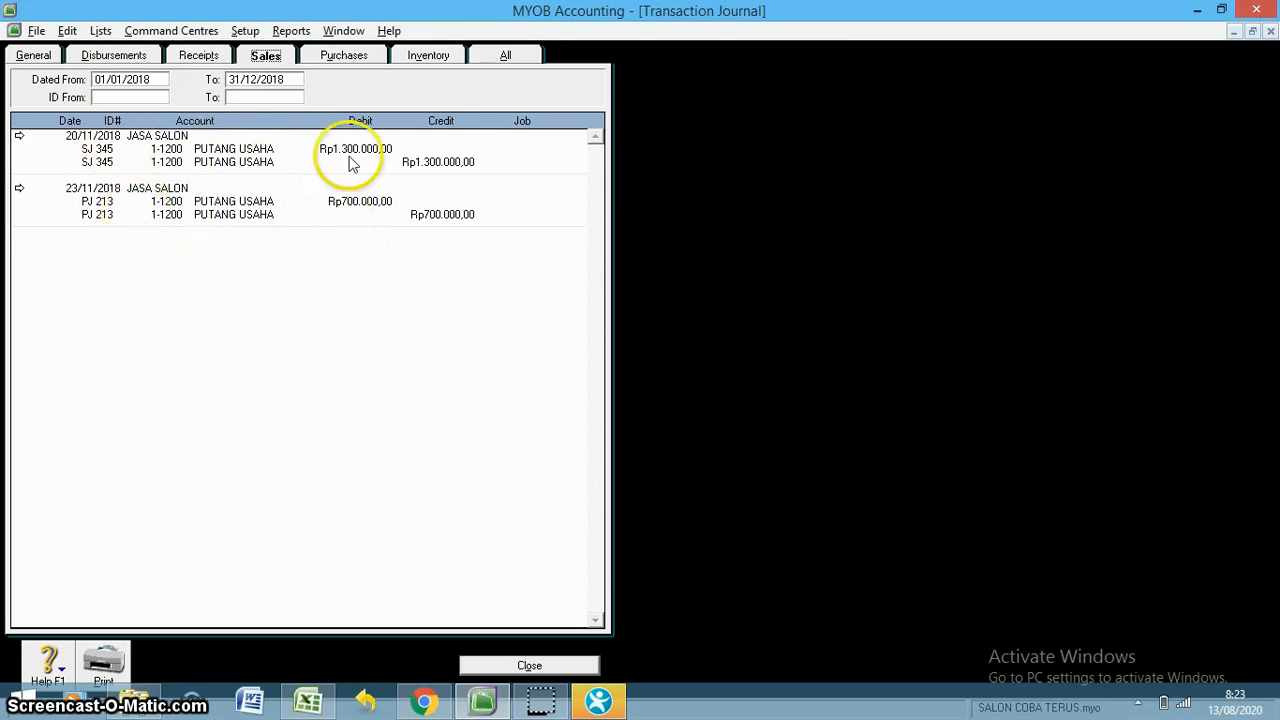
Review the purchase transactions in the Transaction Journal, inspect the 30/11/2018 historical purchase from TOKO BERLIAN, and close the journal
left_click(350, 58)
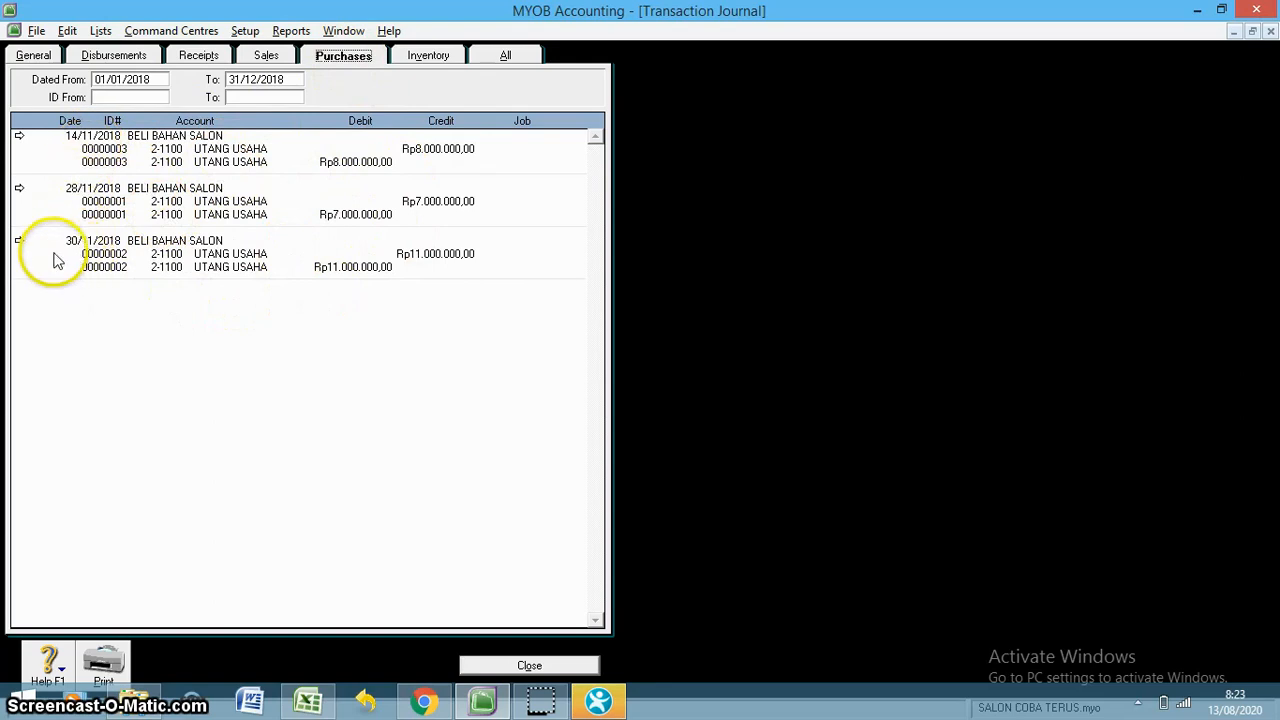
left_click(19, 241)
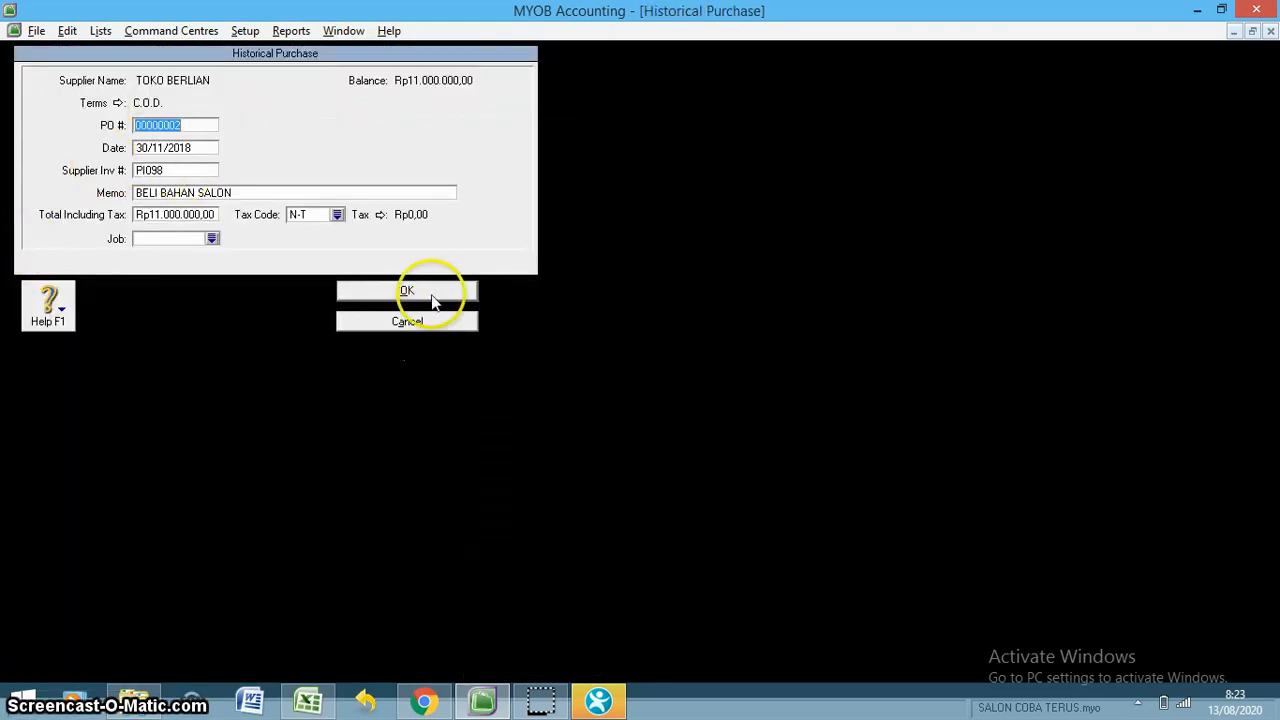
left_click(437, 290)
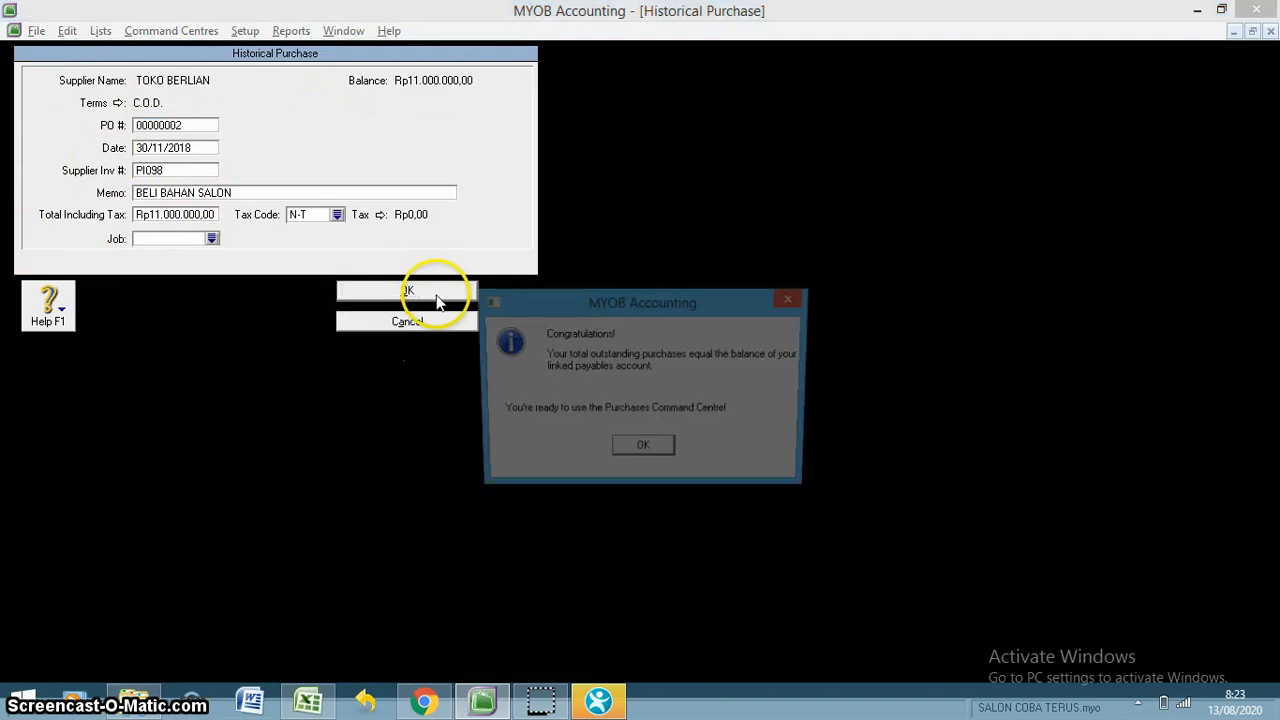
left_click(634, 446)
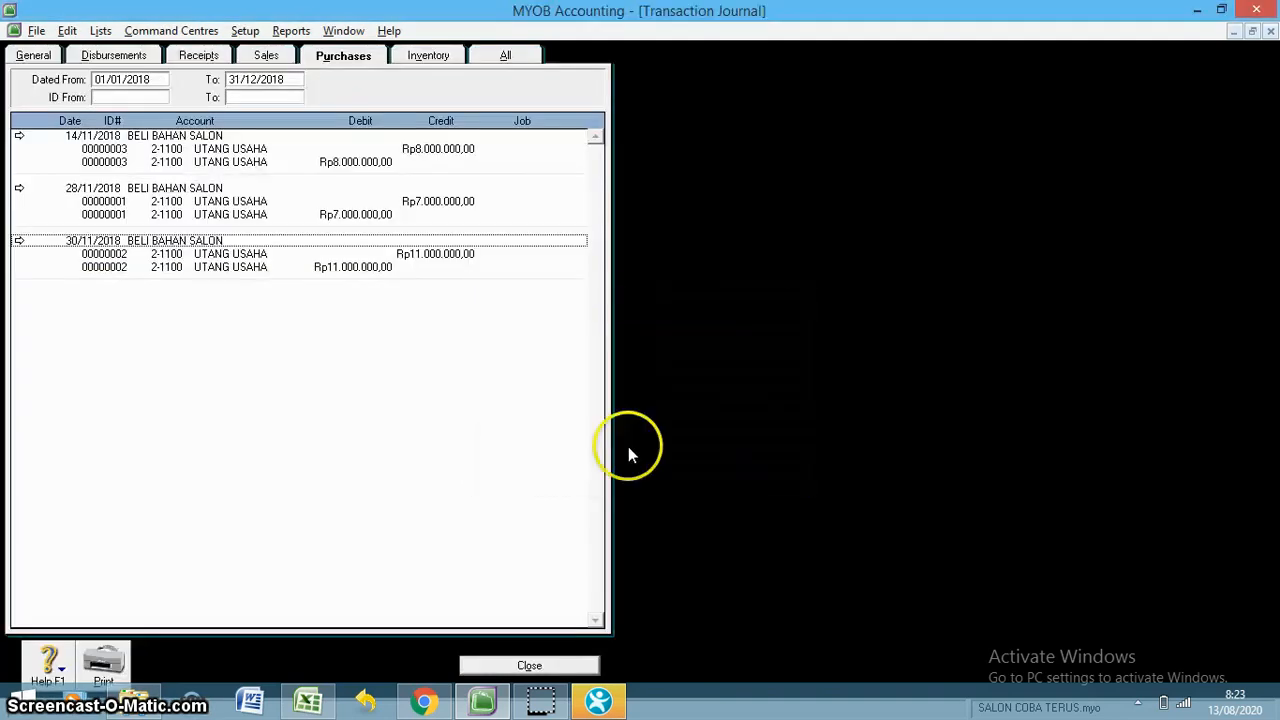
left_click(532, 665)
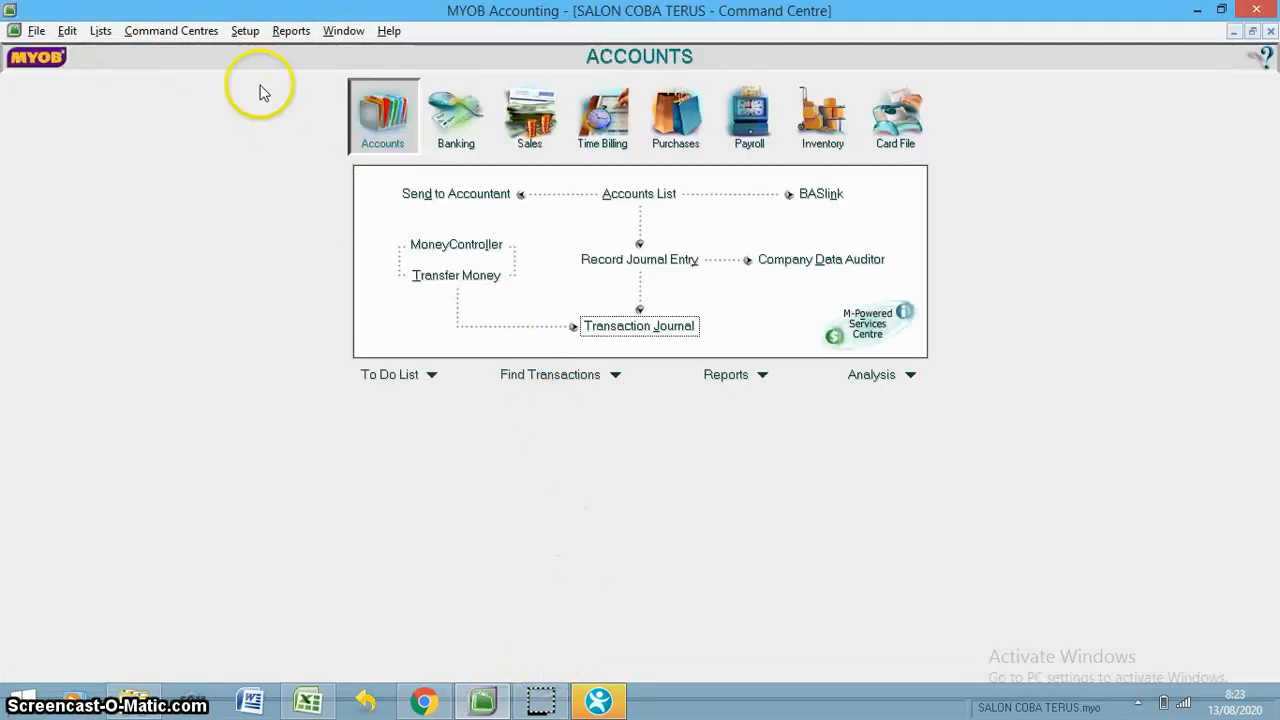
Display the customer opening balances and open the historical sale dated 23/11/2018 from the P001 customer's detail
left_click(247, 33)
mouse_move(370, 74)
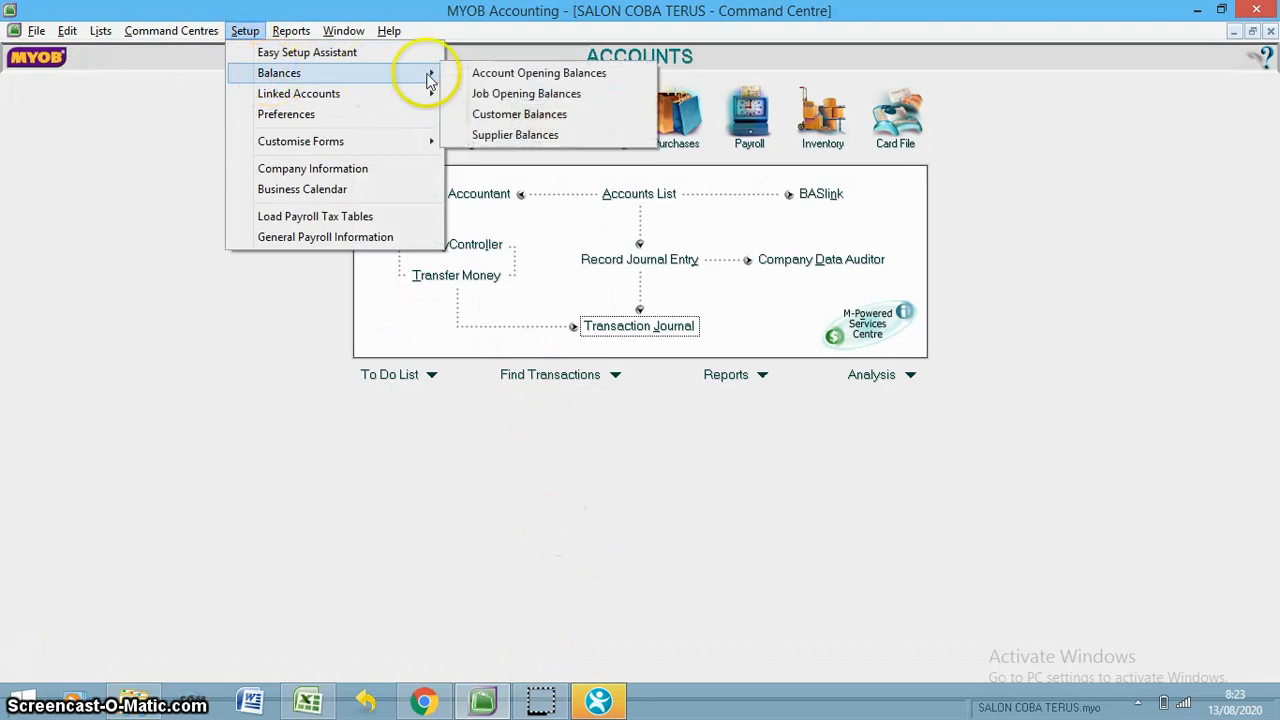
left_click(540, 116)
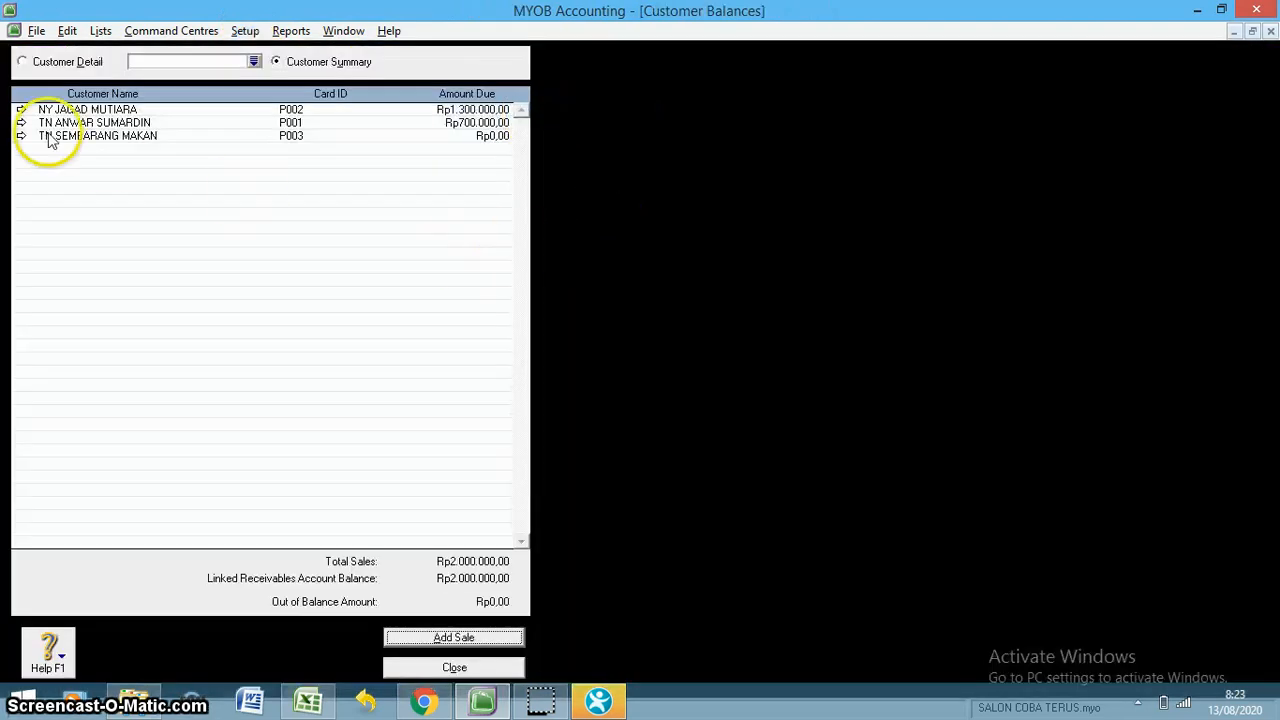
left_click(21, 122)
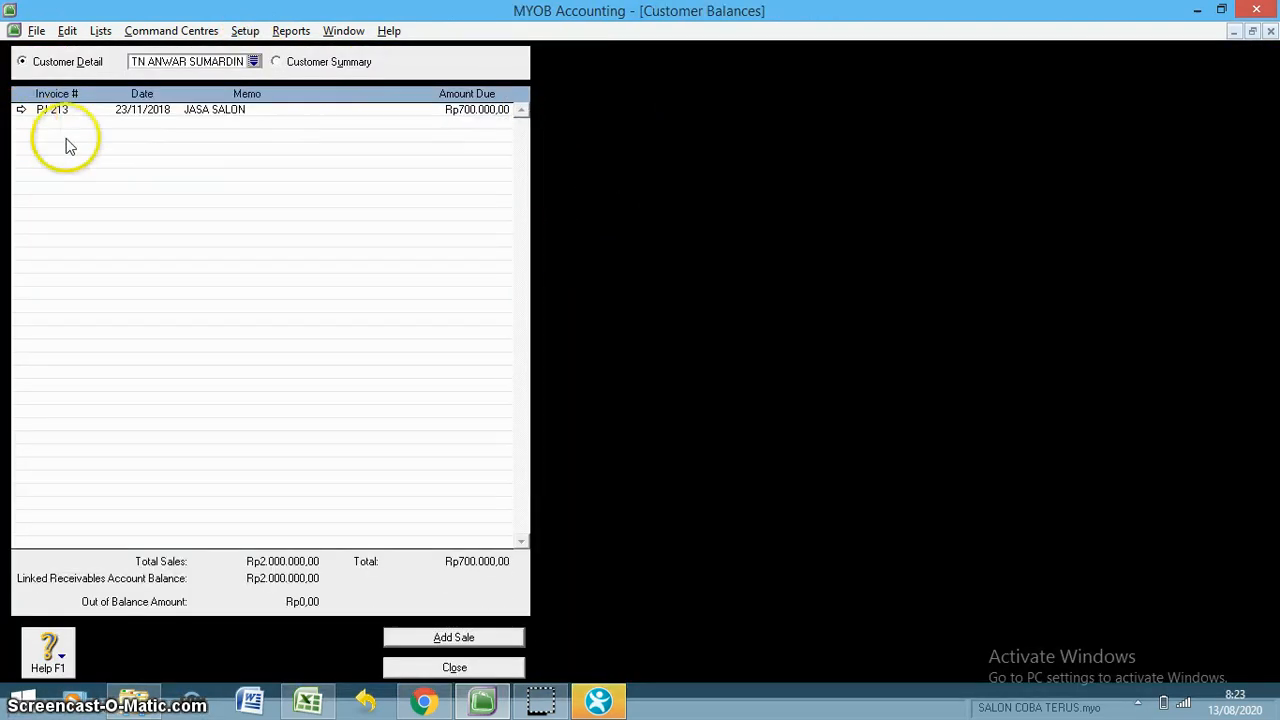
left_click(22, 111)
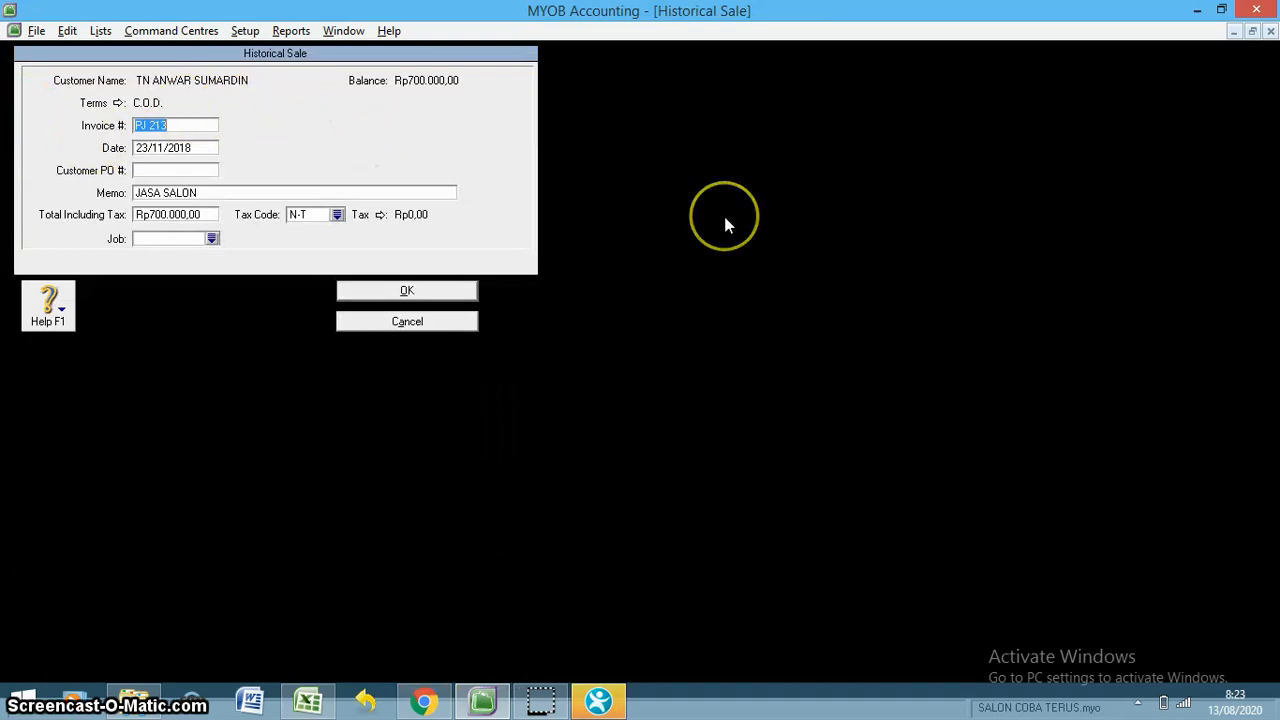
Review the recap transaction of the 23/11/2018 historical sale, accept the sale as it is, and close the customer balances
key("ctrl+r")
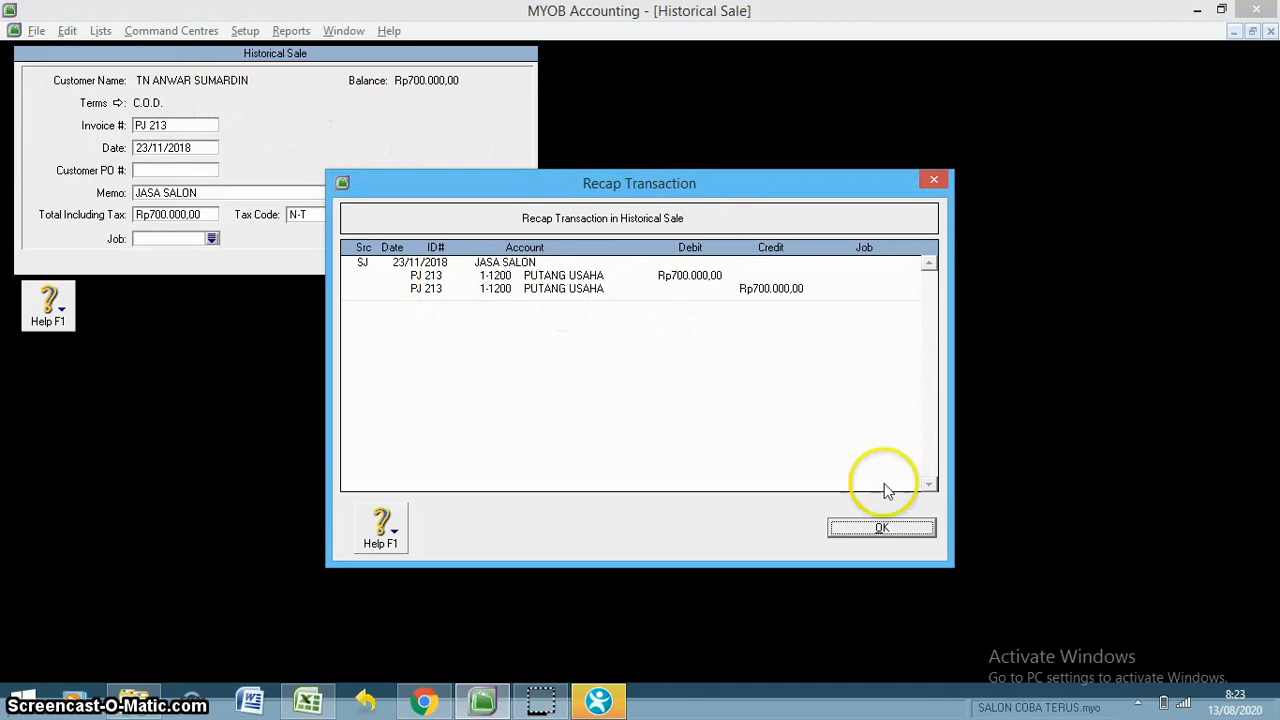
left_click(933, 179)
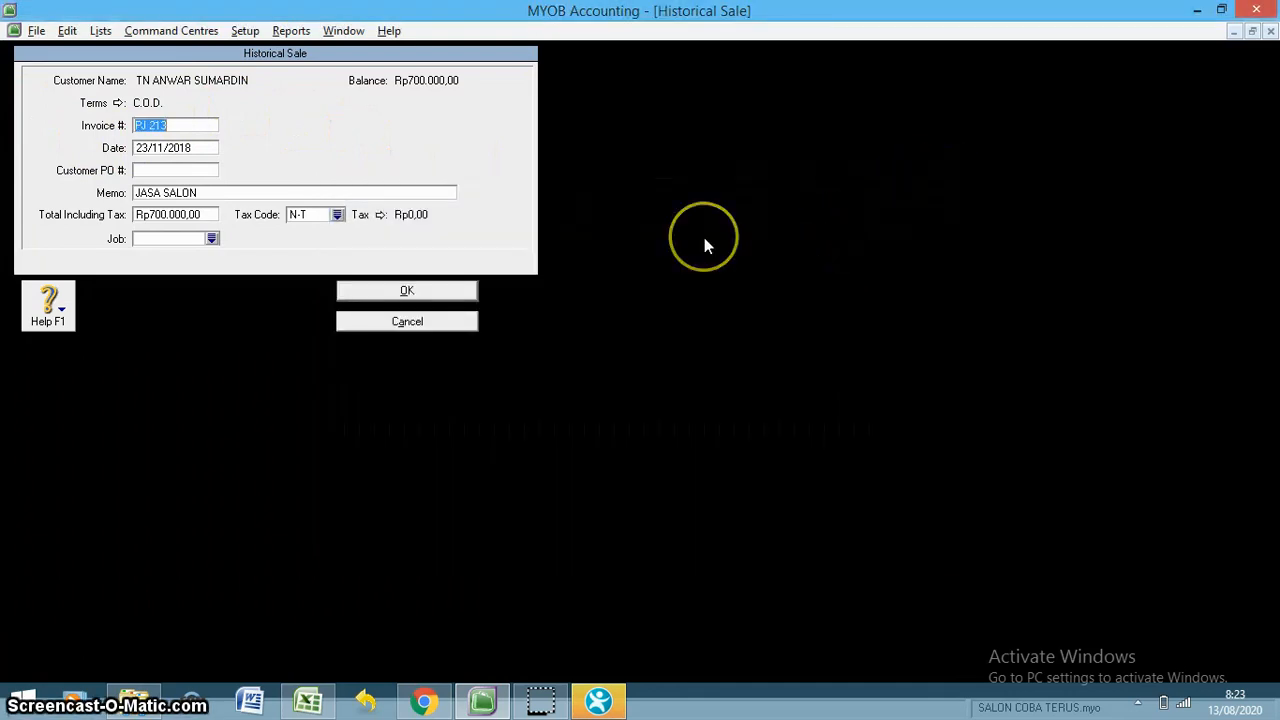
key("ctrl+r")
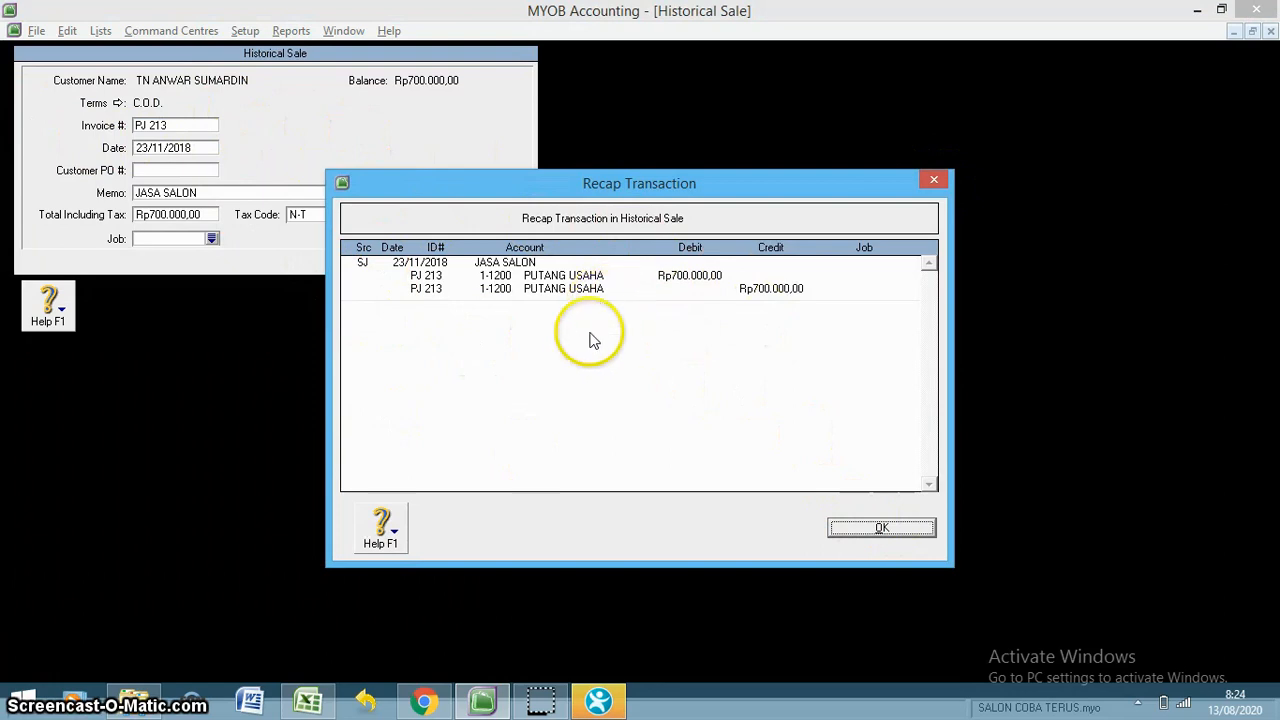
left_click(870, 528)
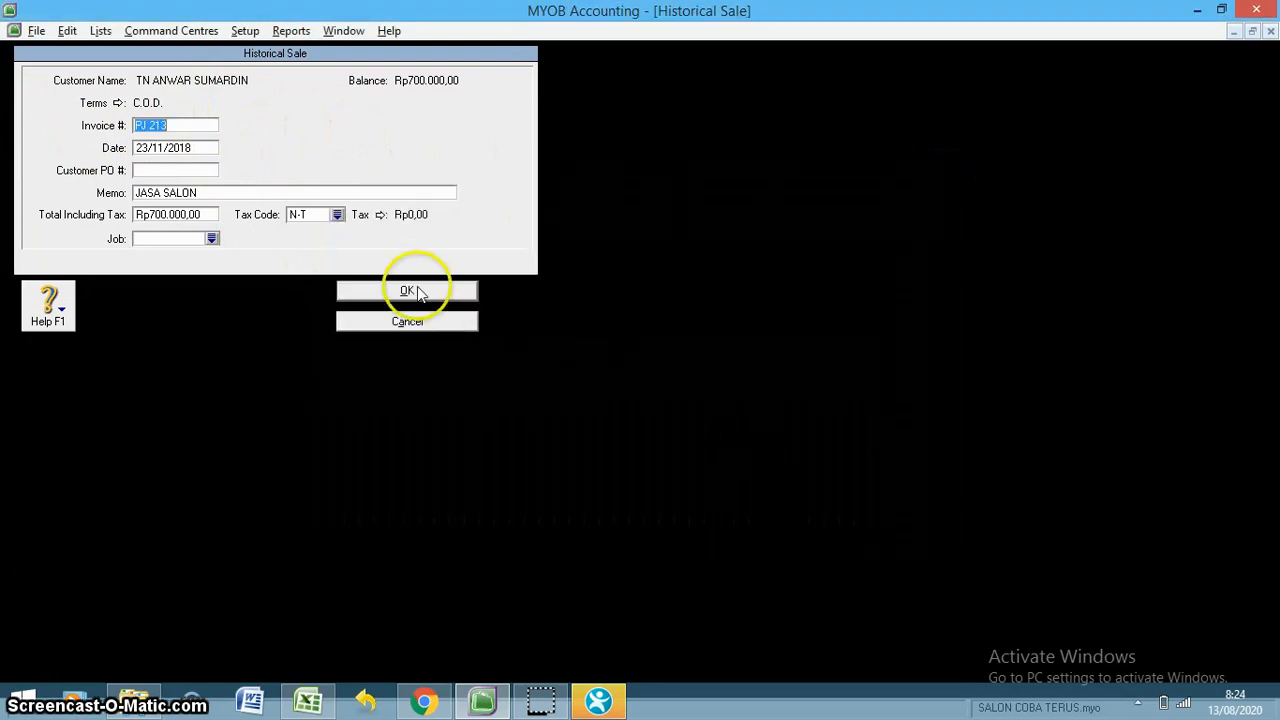
left_click(418, 293)
left_click(645, 455)
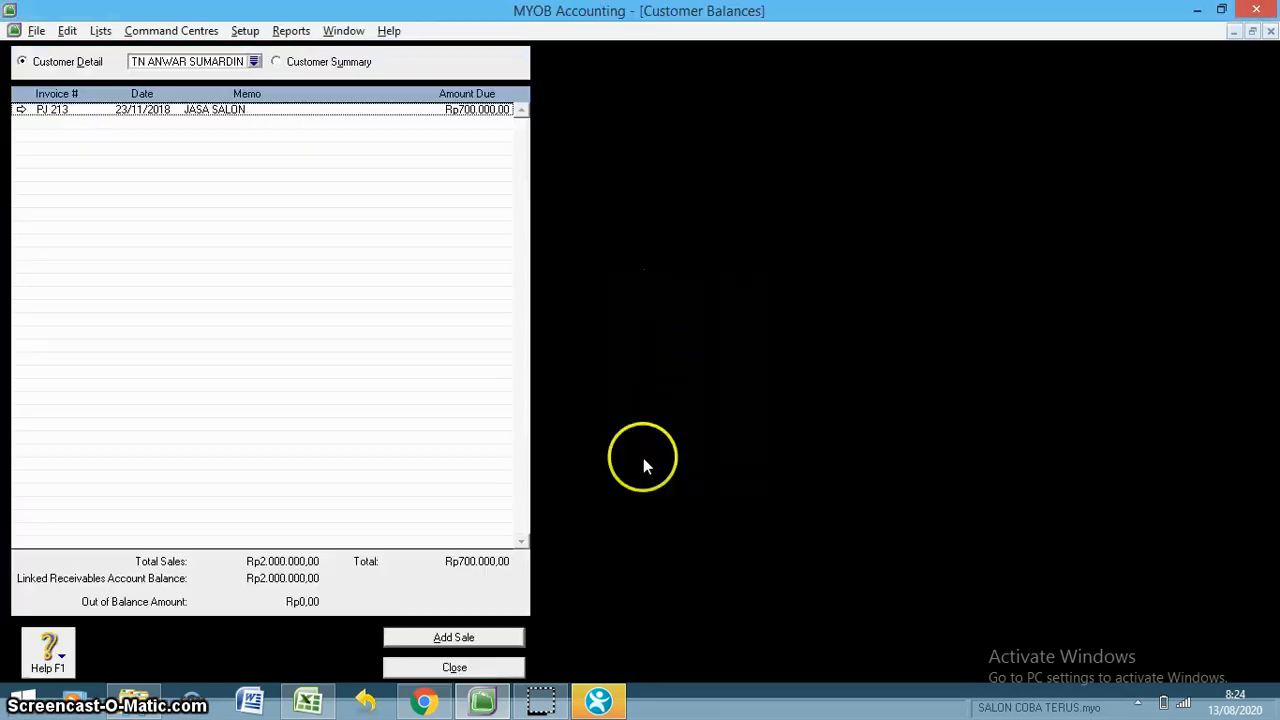
left_click(495, 666)
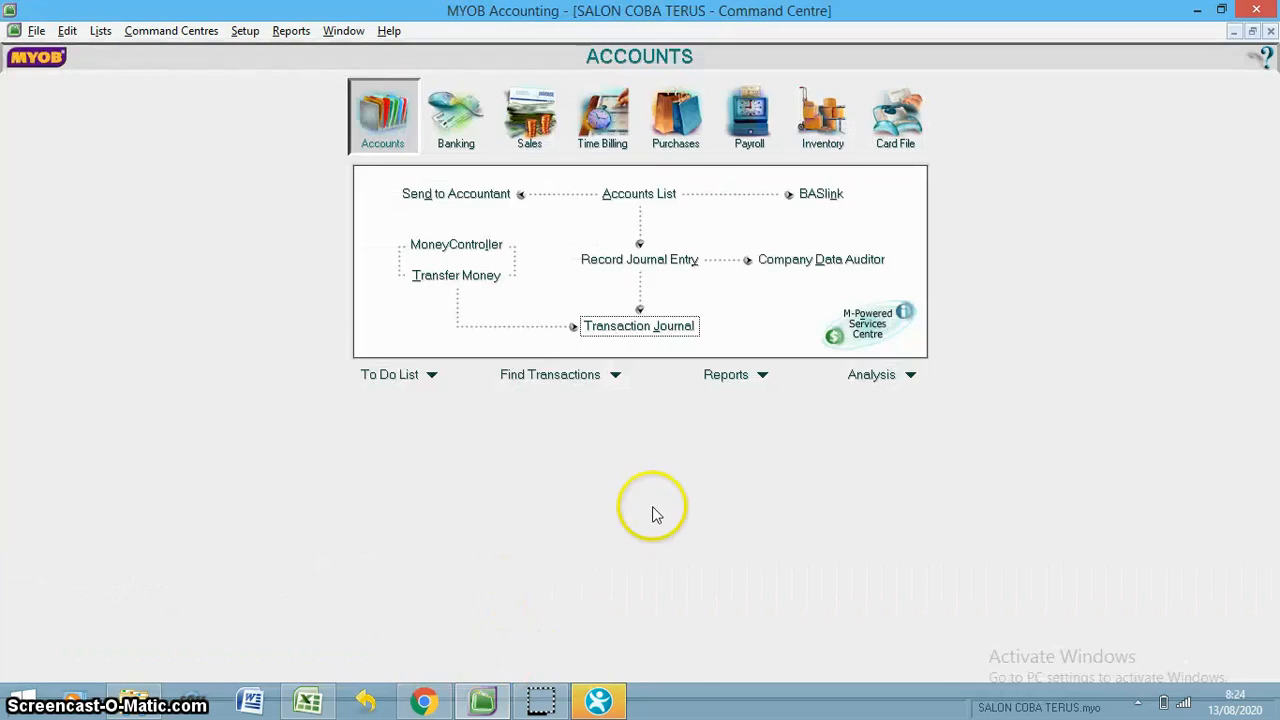